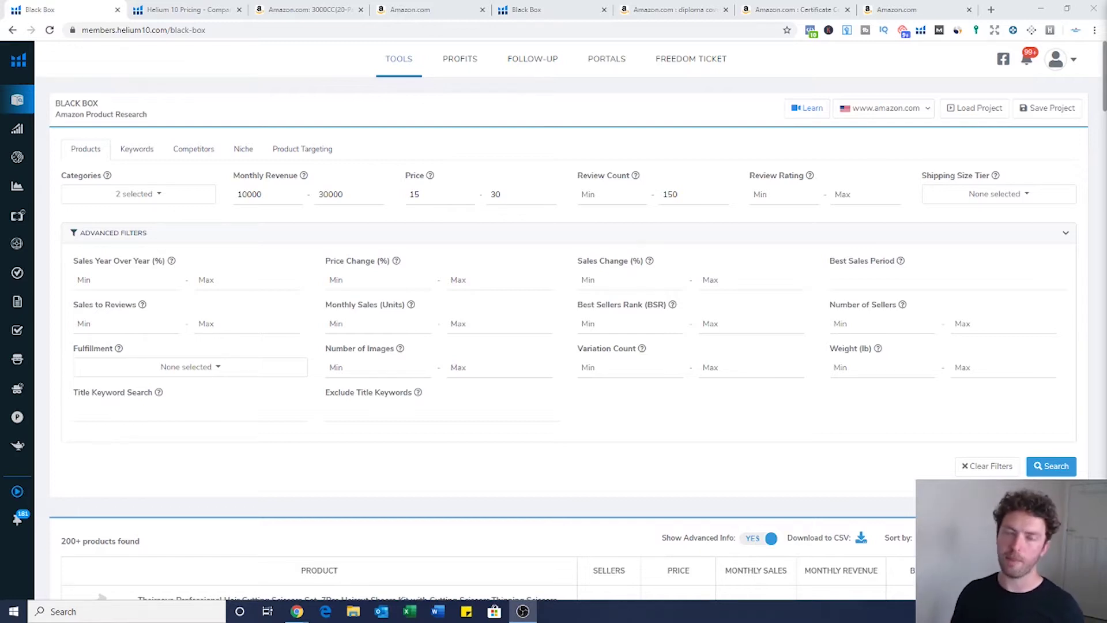
# Replace the coupon on the Helium 10 pricing page with EBOSS50, apply it, and remove it again
pyautogui.click(181, 11)
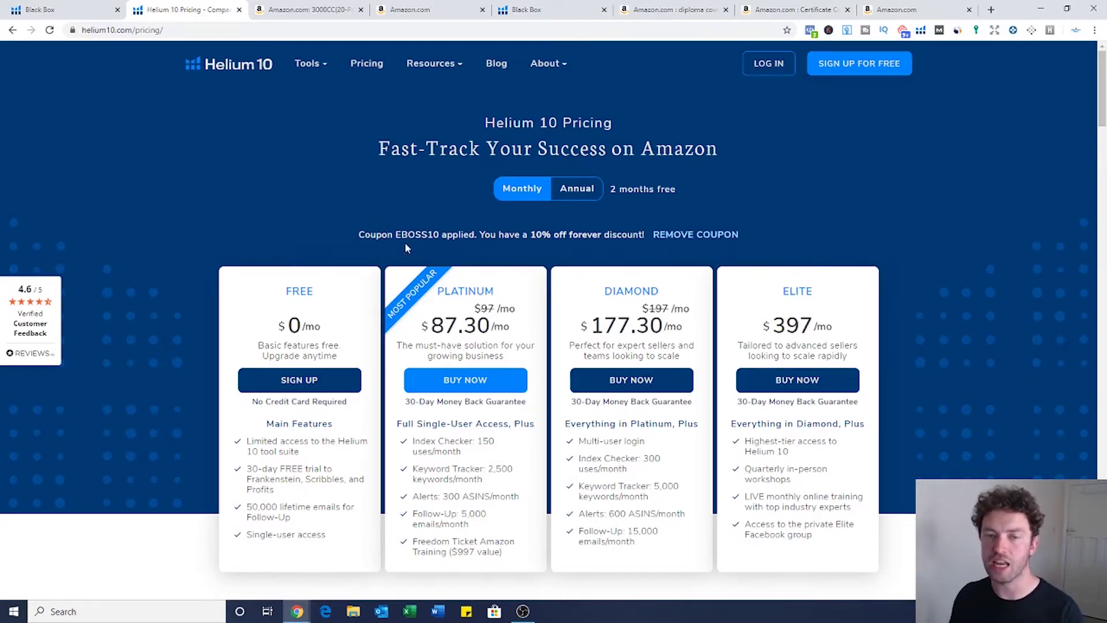
pyautogui.click(683, 235)
pyautogui.click(521, 235)
pyautogui.write('EBOSS50')
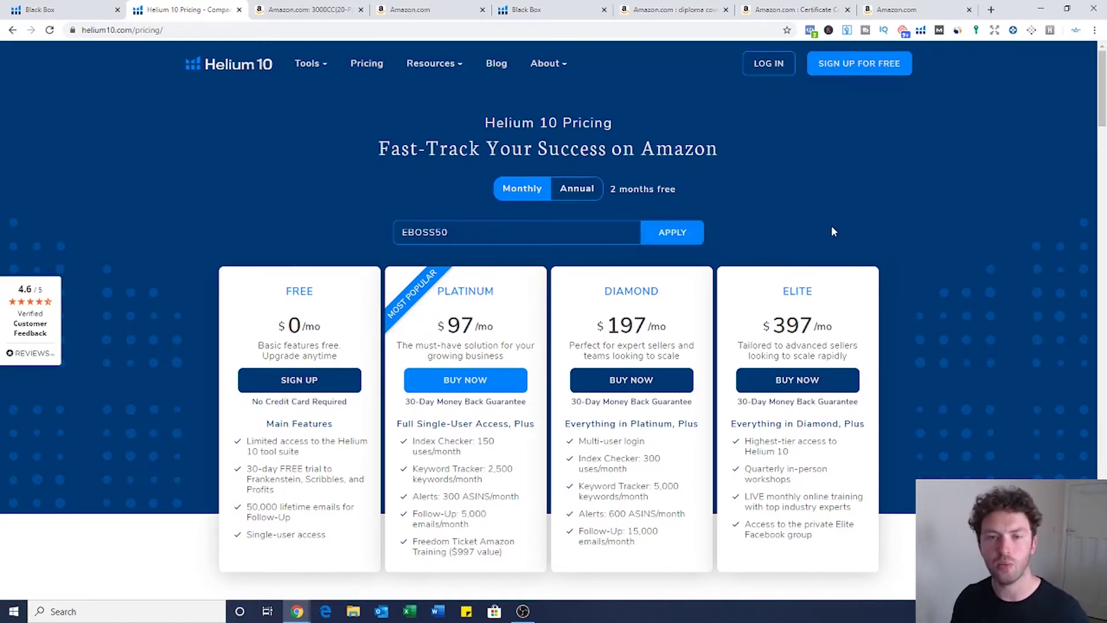
pyautogui.click(691, 237)
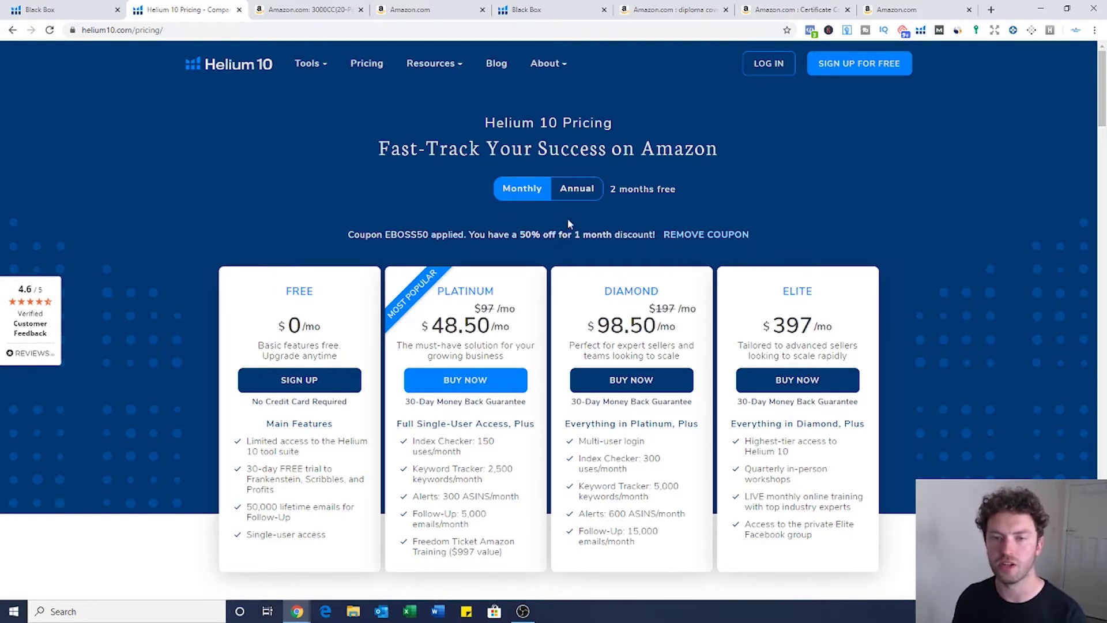
pyautogui.click(711, 235)
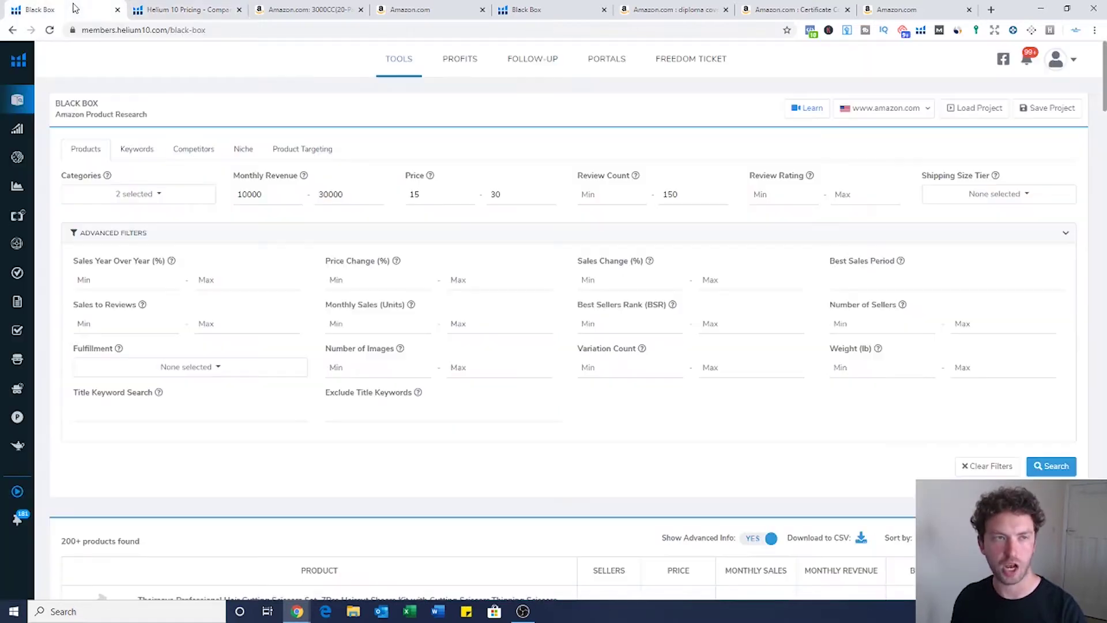
pyautogui.click(74, 8)
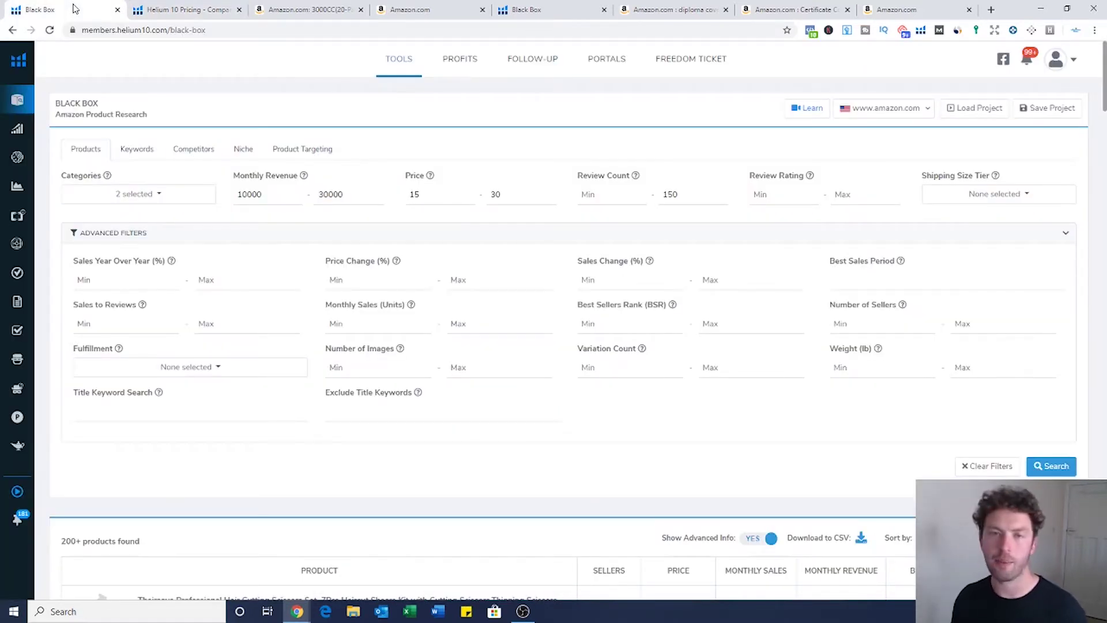
pyautogui.moveTo(17, 101)
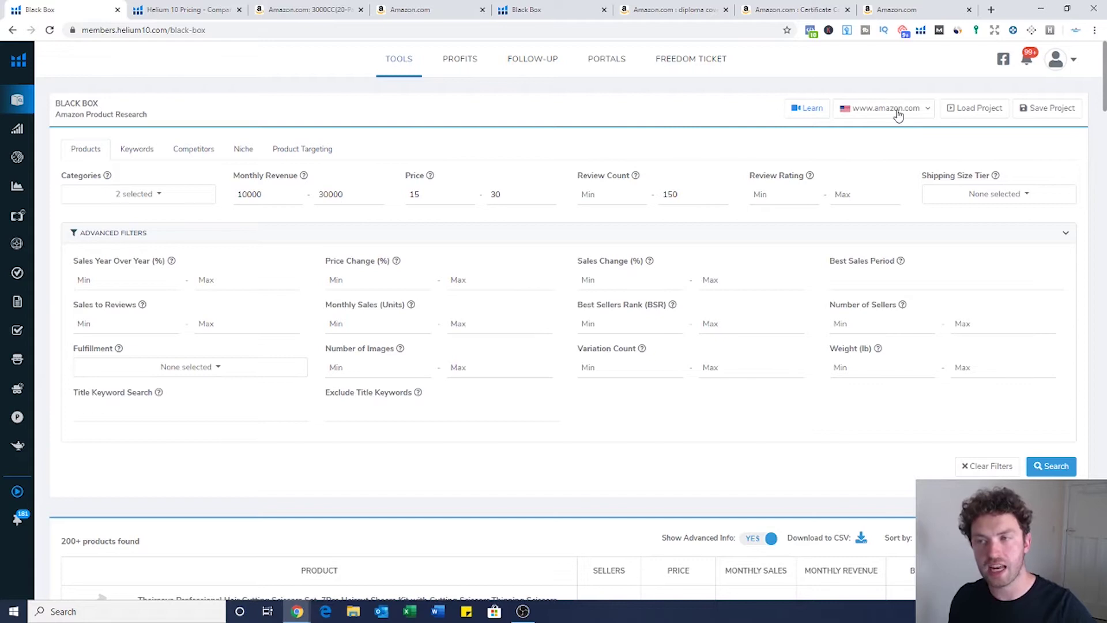
pyautogui.click(926, 111)
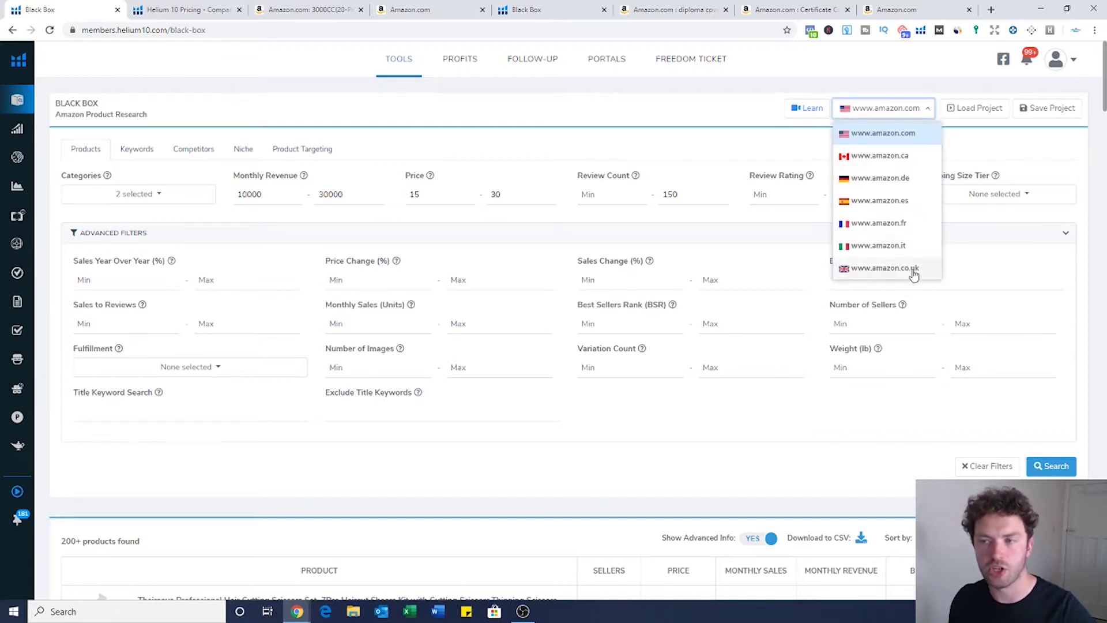
pyautogui.click(921, 110)
# Review the full list of product categories in the Black Box category filter without changing the selection
pyautogui.moveTo(98, 199)
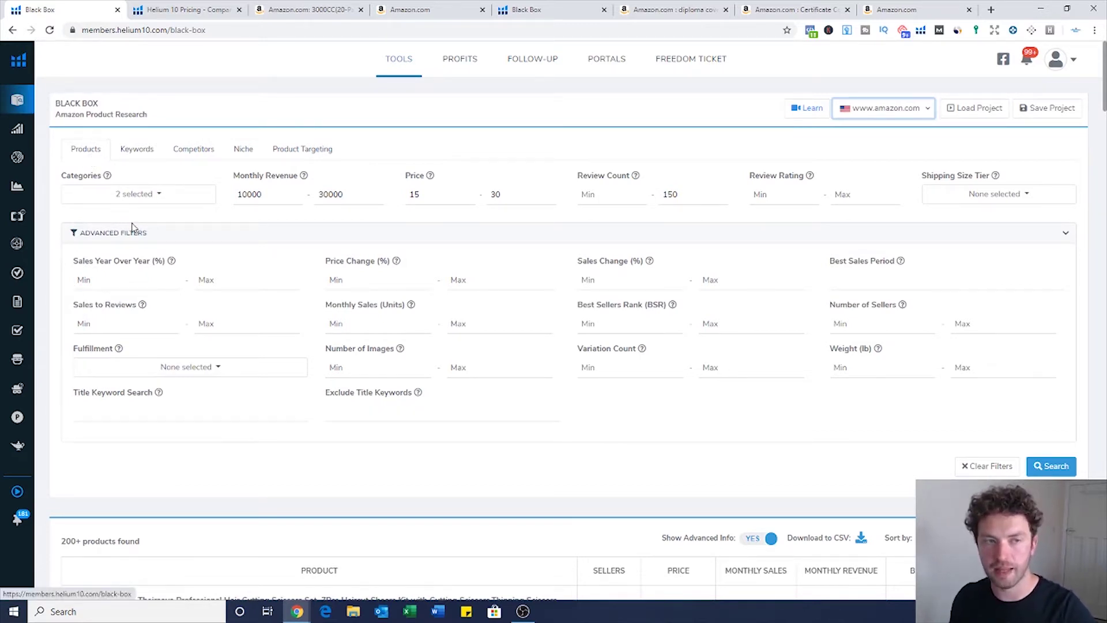
pyautogui.click(160, 199)
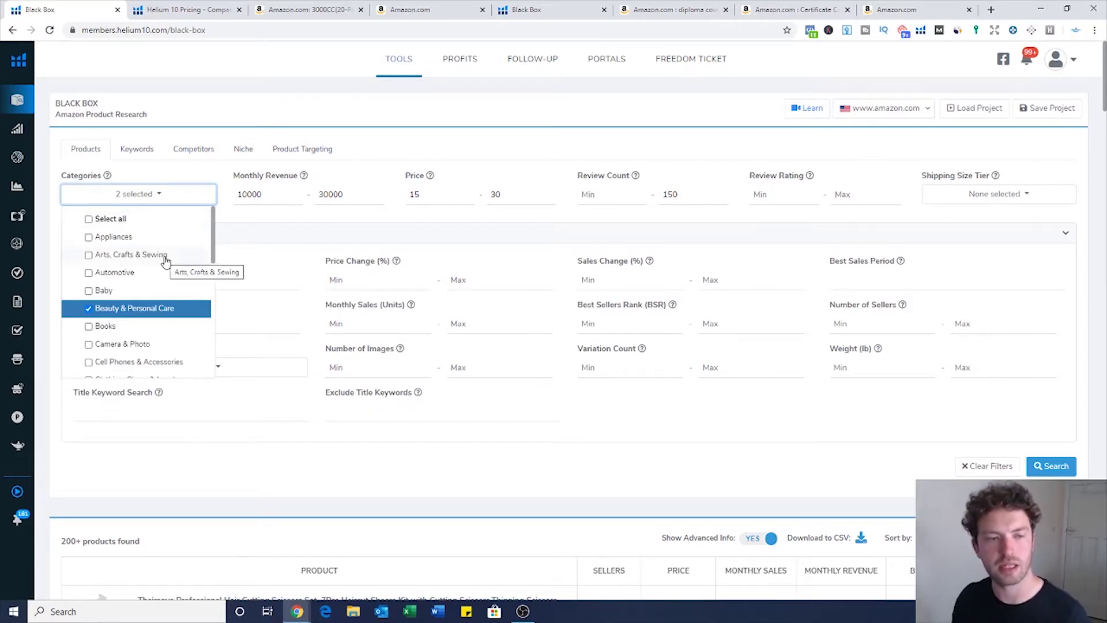
pyautogui.scroll(-3, 148, 320)
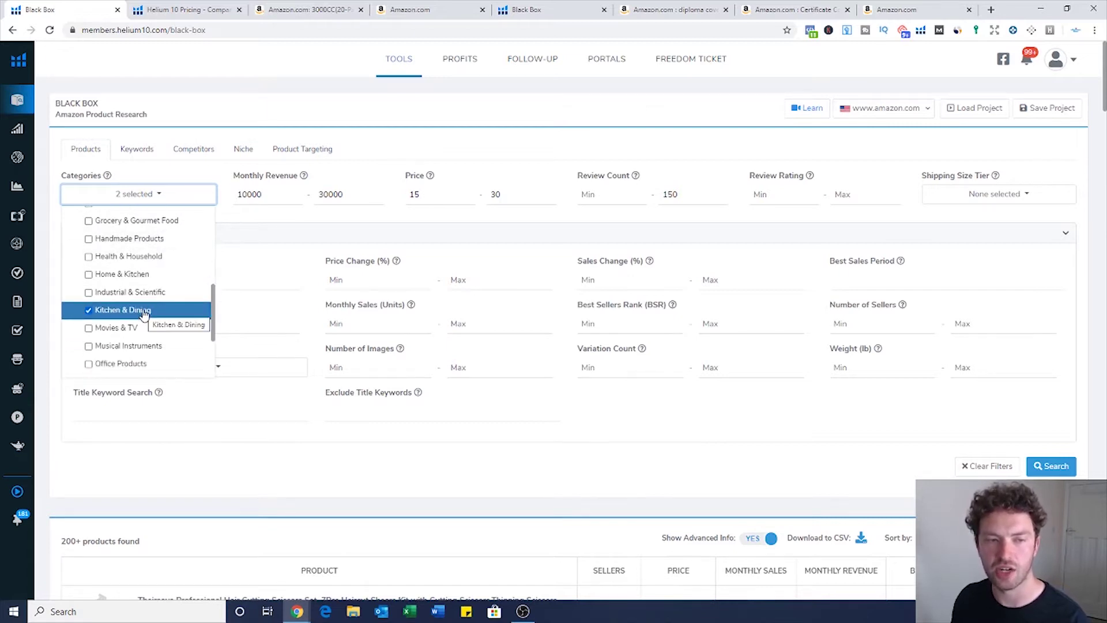
pyautogui.scroll(-1, 147, 317)
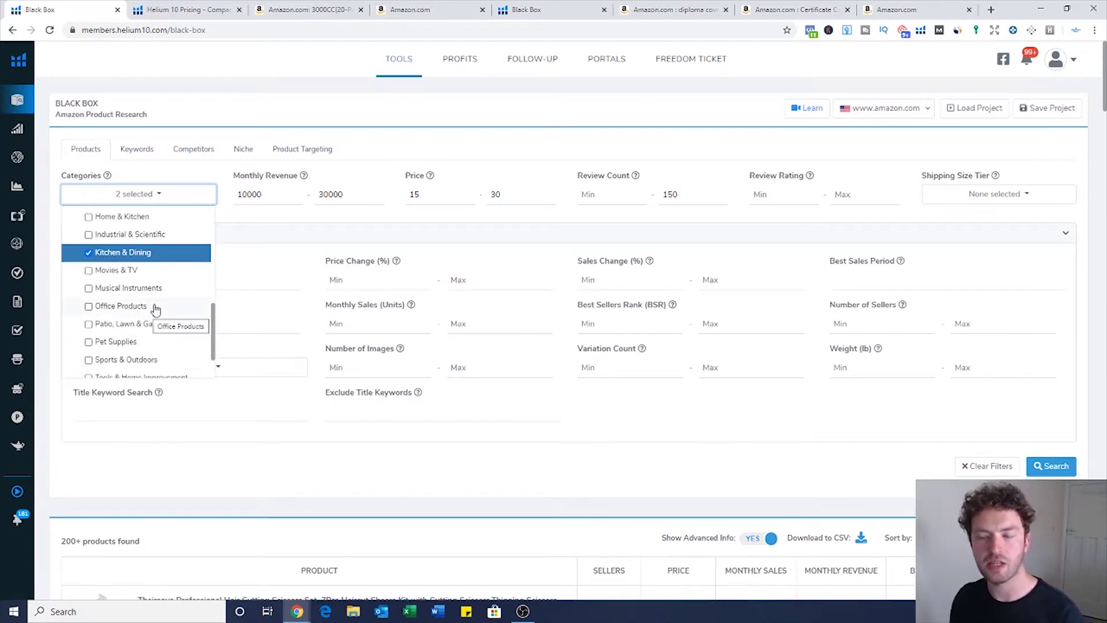
pyautogui.scroll(-1, 162, 294)
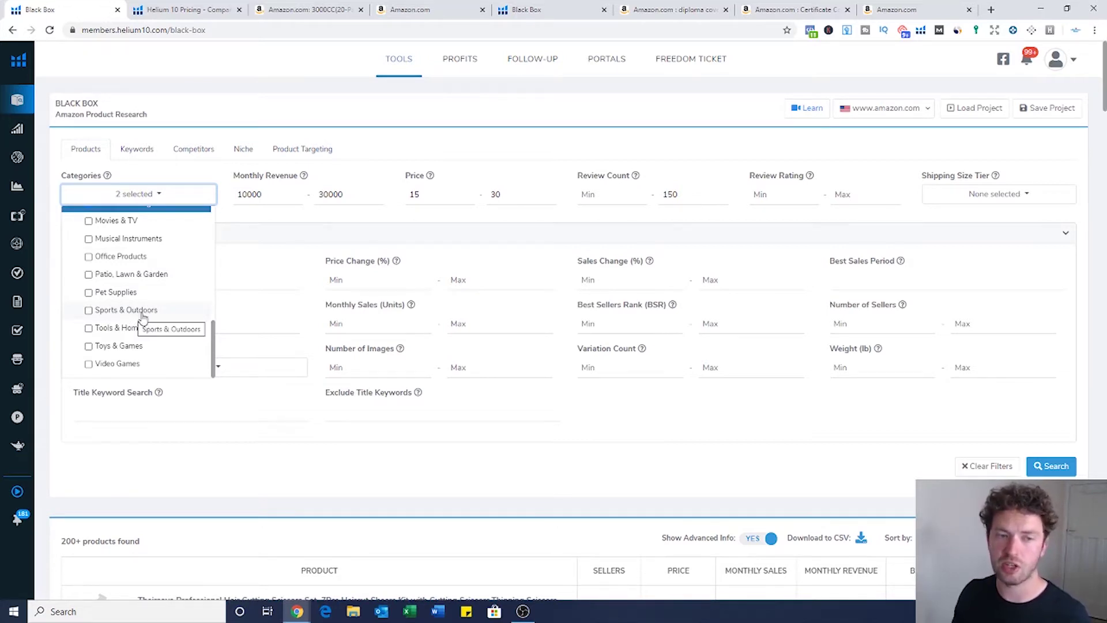
pyautogui.scroll(1, 138, 271)
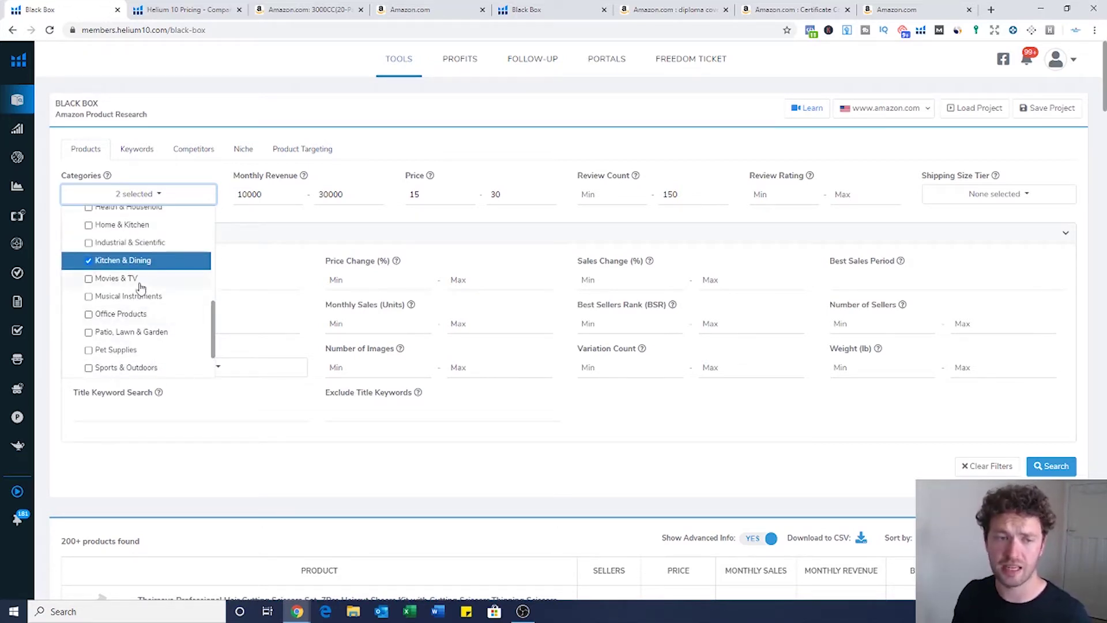
pyautogui.scroll(2, 153, 278)
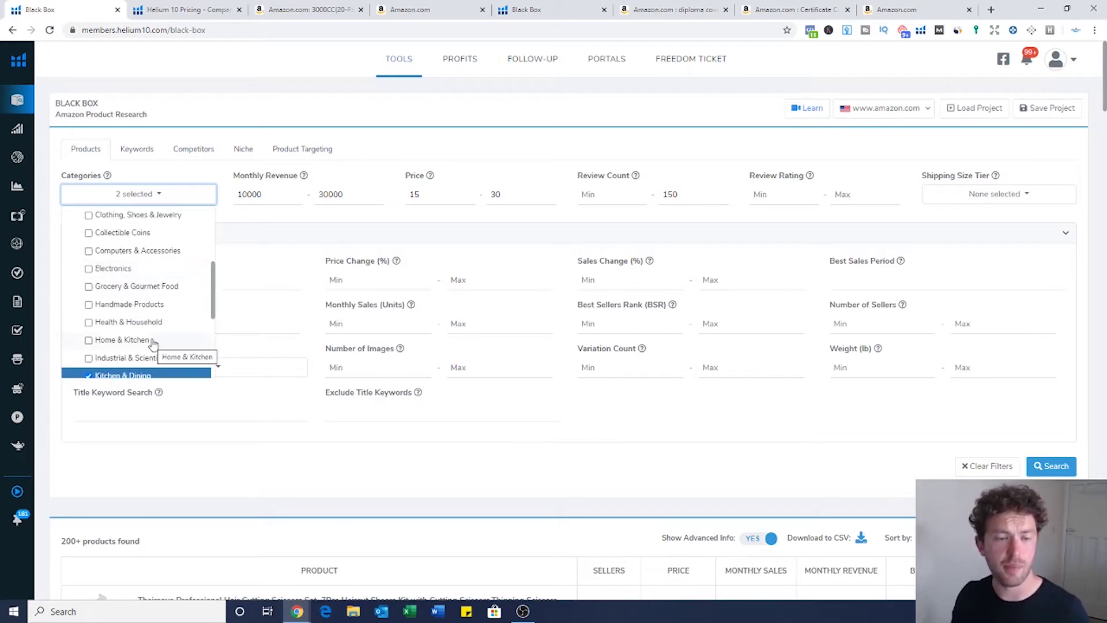
pyautogui.scroll(1, 153, 320)
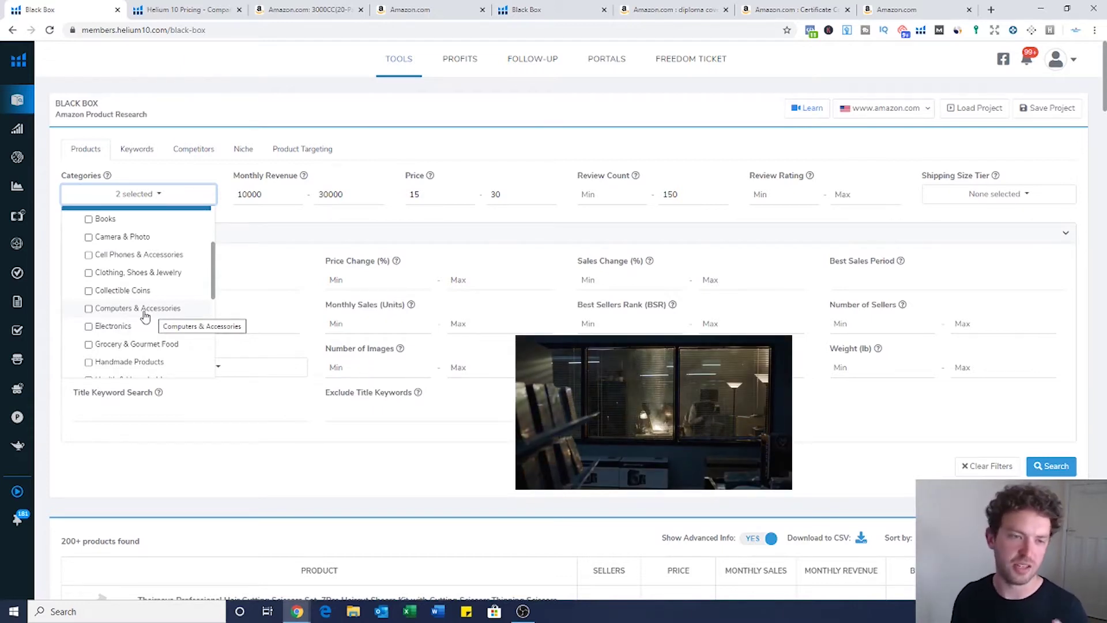
pyautogui.scroll(3, 148, 242)
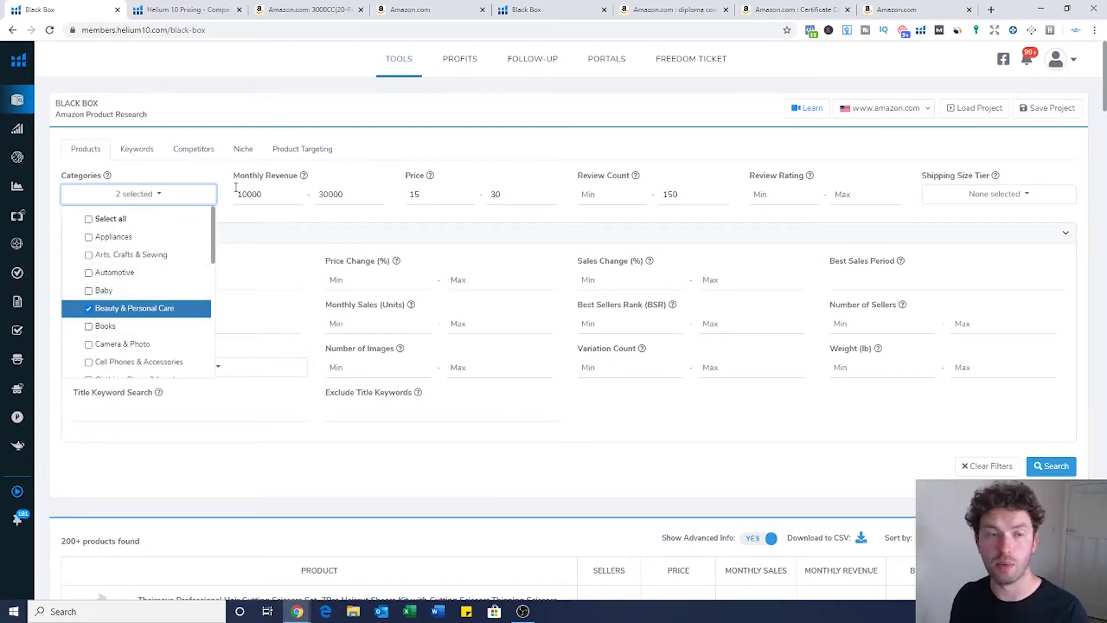
pyautogui.scroll(-5, 147, 279)
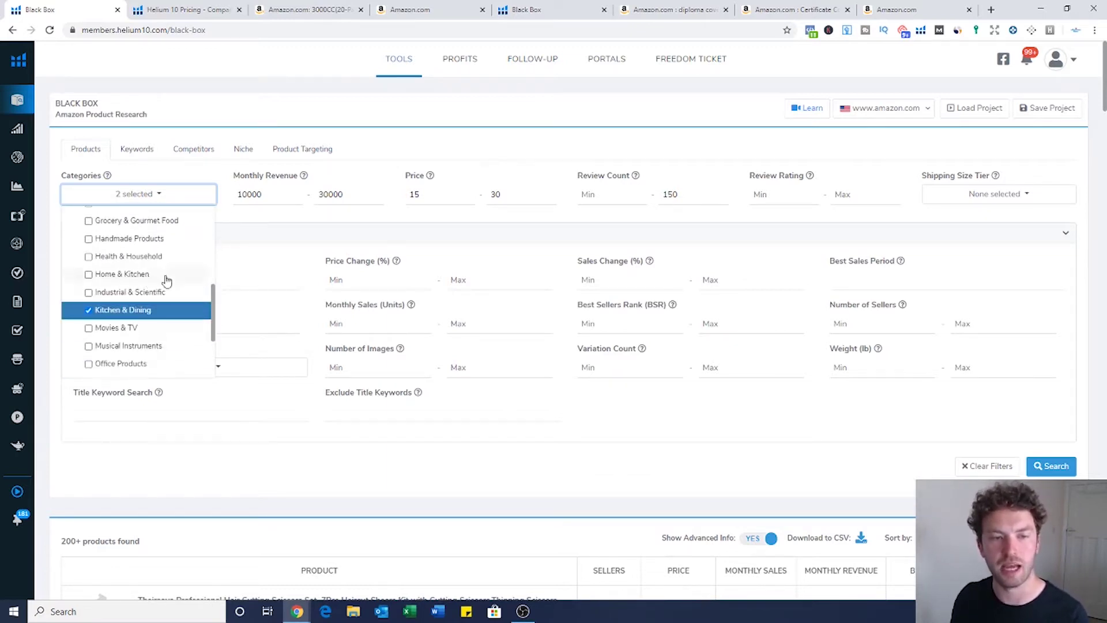
pyautogui.click(401, 144)
# Examine the minimum and maximum limits of the monthly revenue, price and review count filters
pyautogui.click(272, 198)
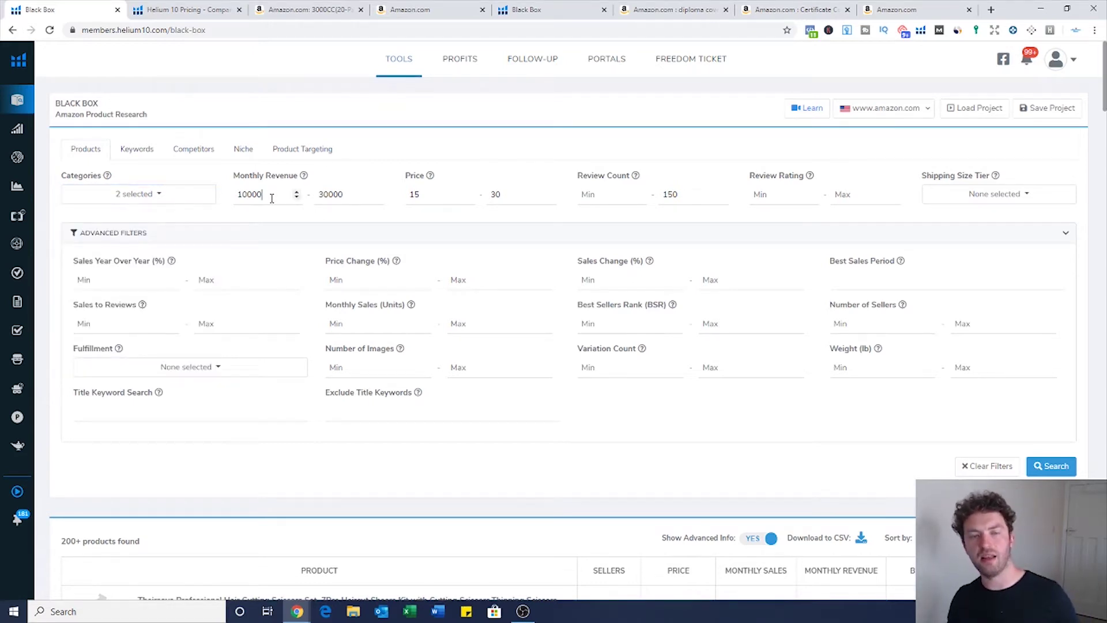
pyautogui.click(338, 175)
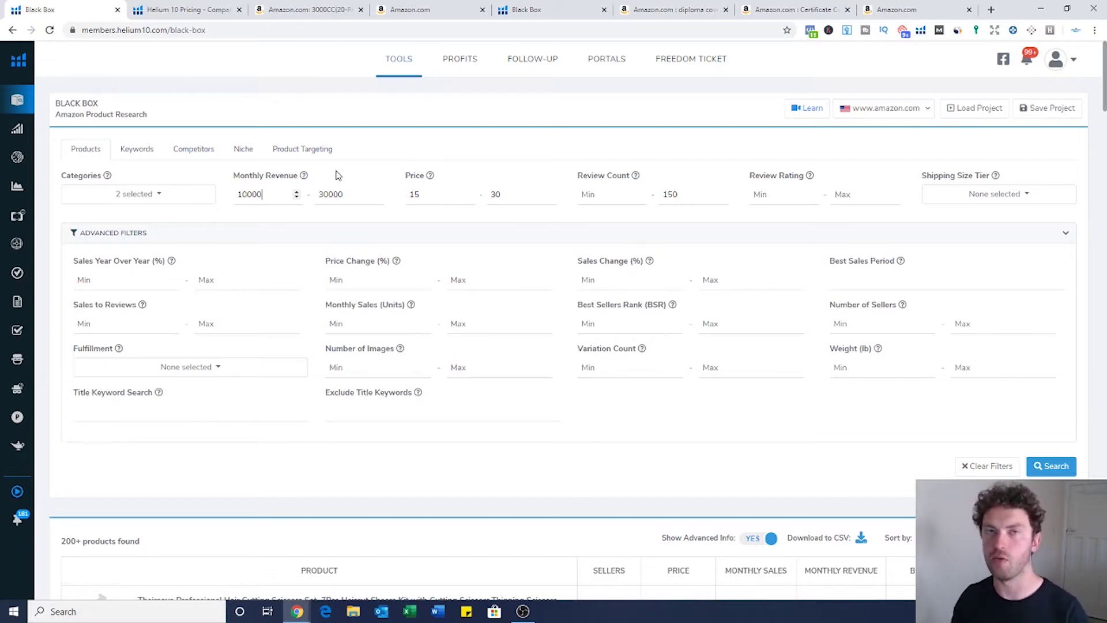
pyautogui.doubleClick(273, 196)
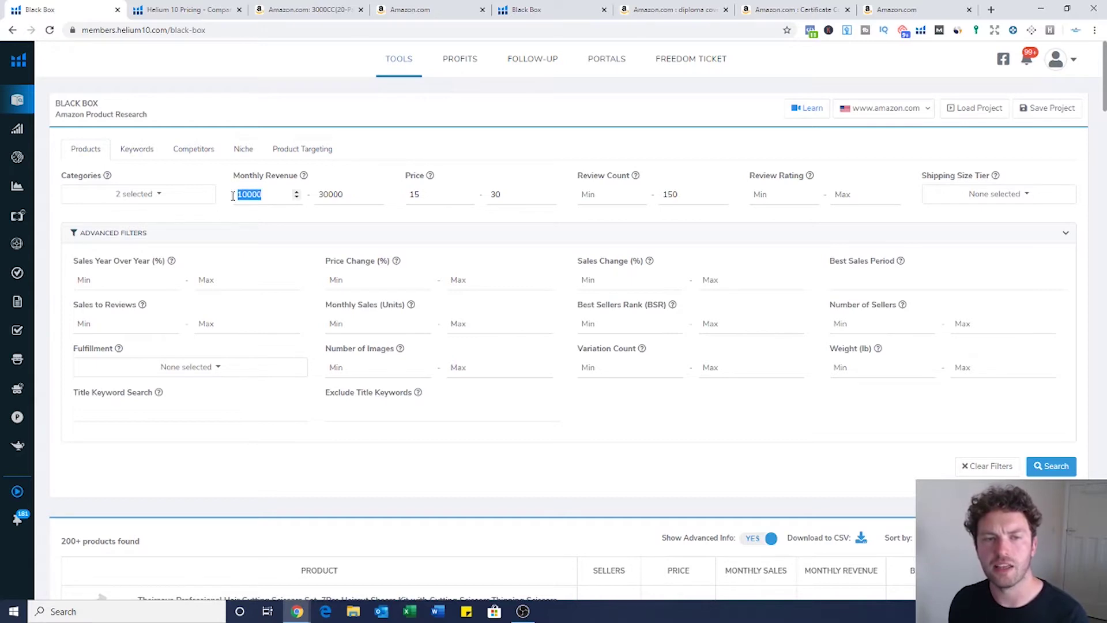
pyautogui.doubleClick(345, 195)
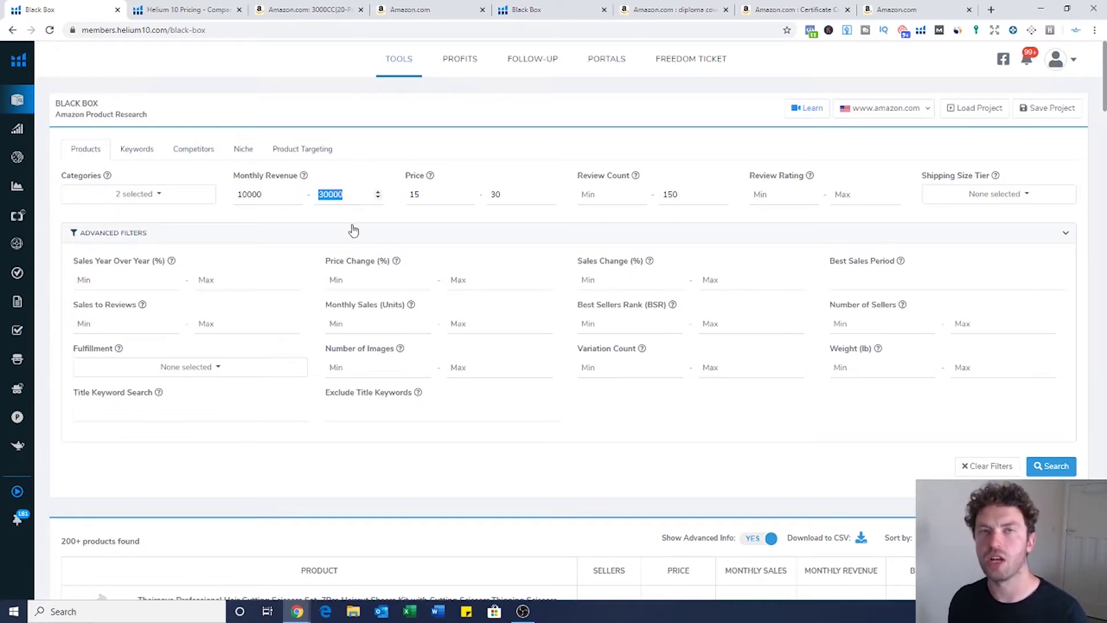
pyautogui.doubleClick(415, 194)
pyautogui.doubleClick(506, 195)
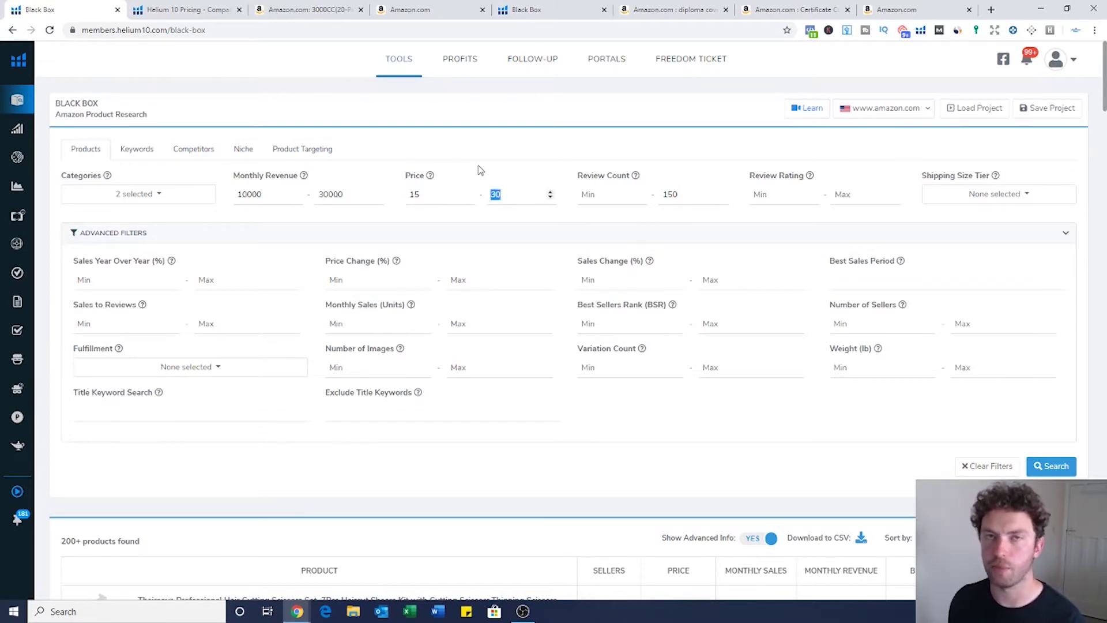
pyautogui.click(430, 194)
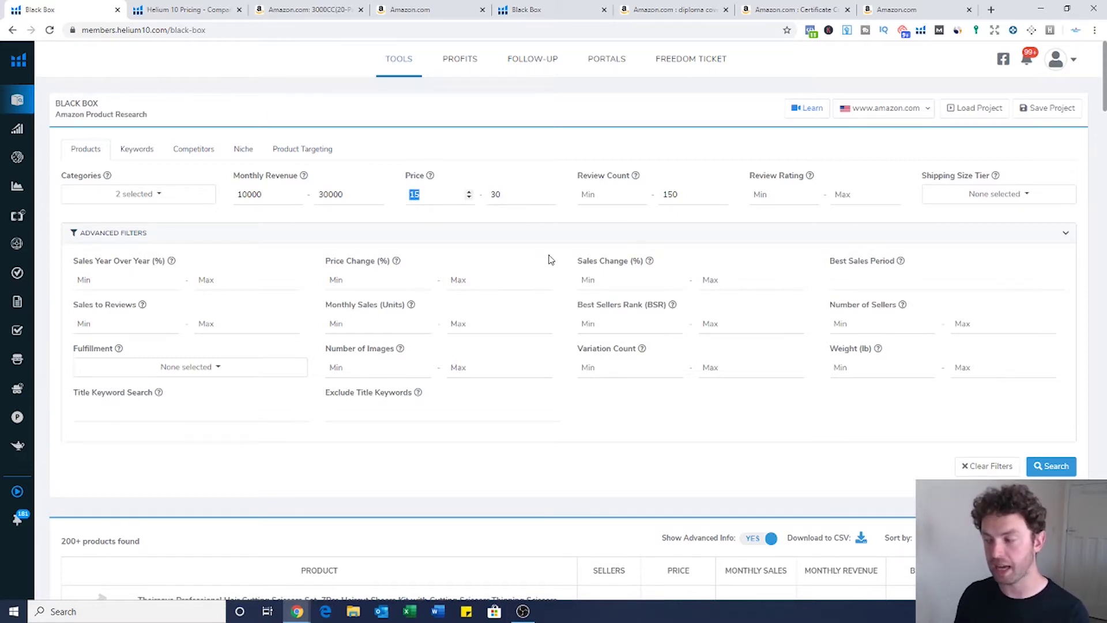
pyautogui.click(624, 194)
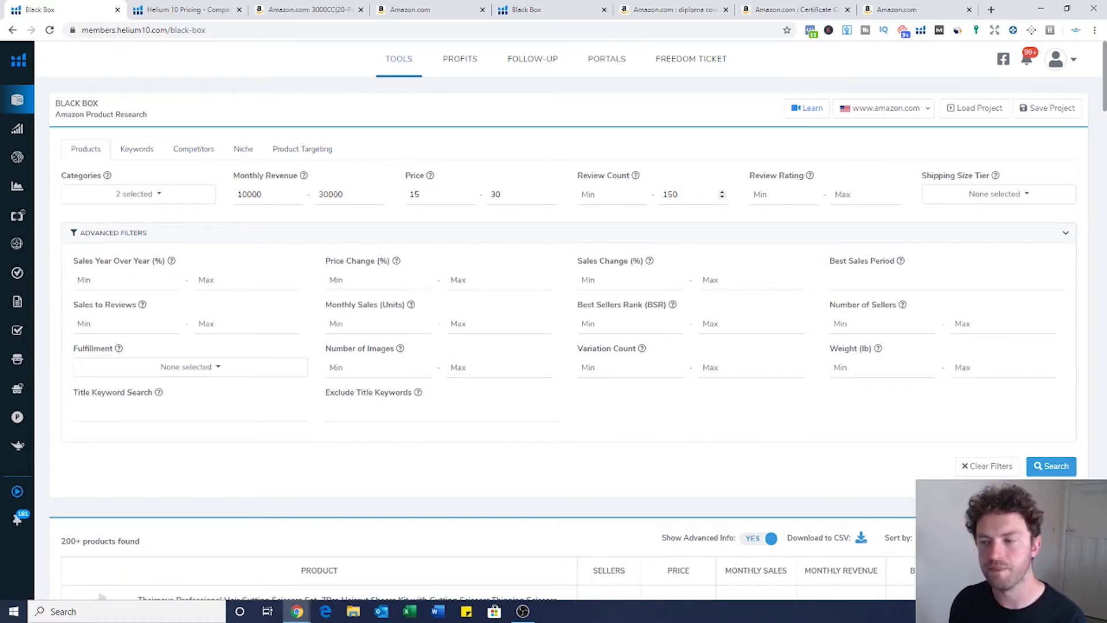
# Run the product search and pin the One N Only Argan Oil Treatment 8oz (2 Pack) to the list
pyautogui.click(1066, 472)
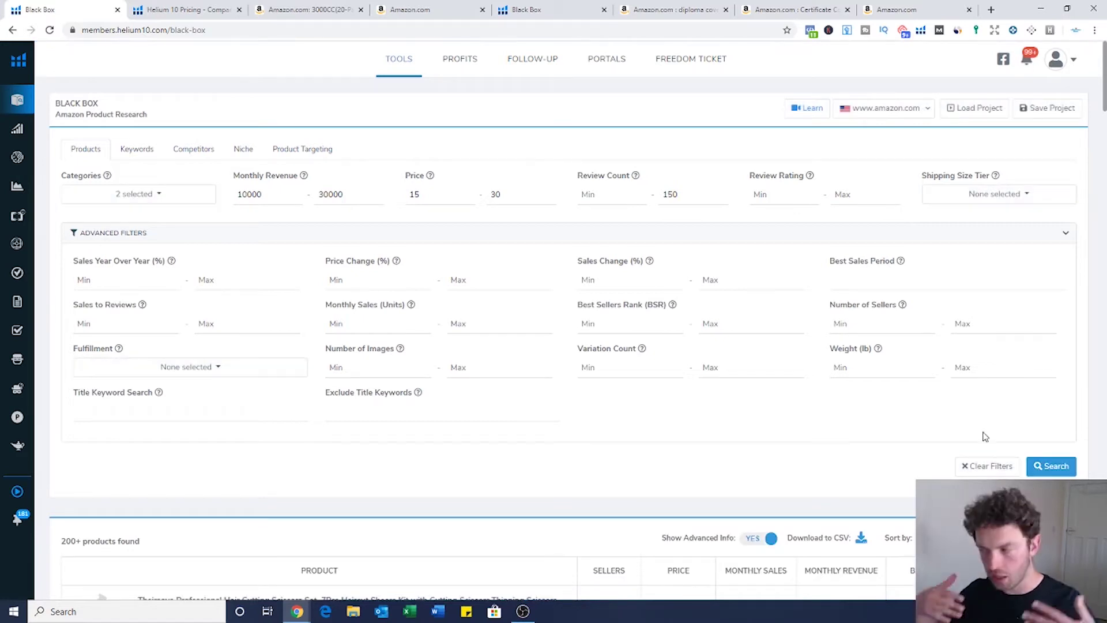
pyautogui.scroll(-5, 924, 407)
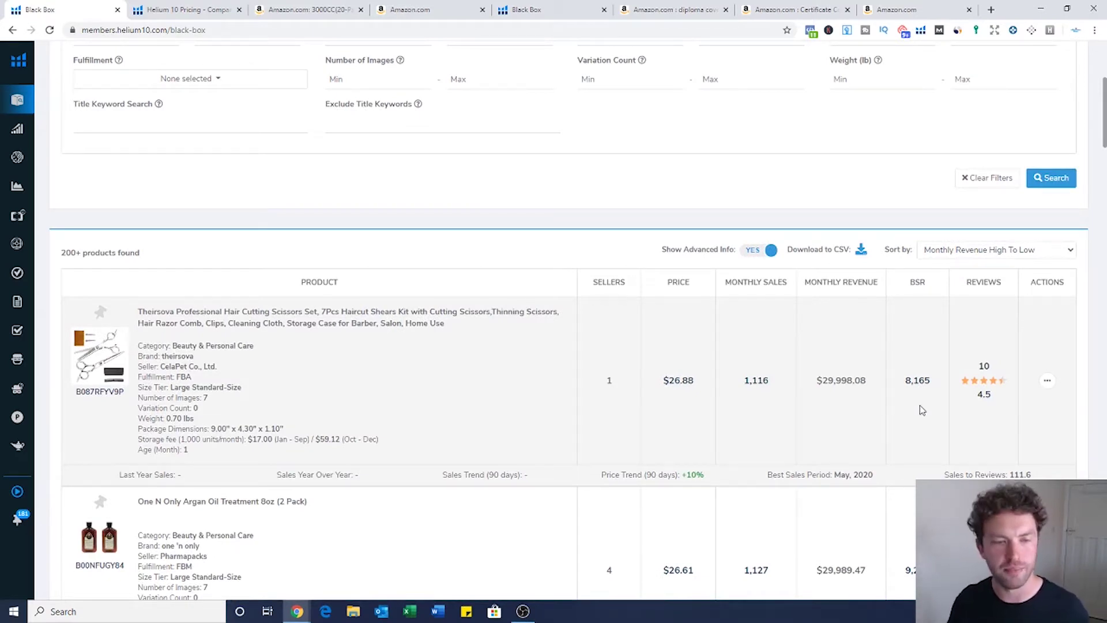
pyautogui.scroll(-3, 712, 396)
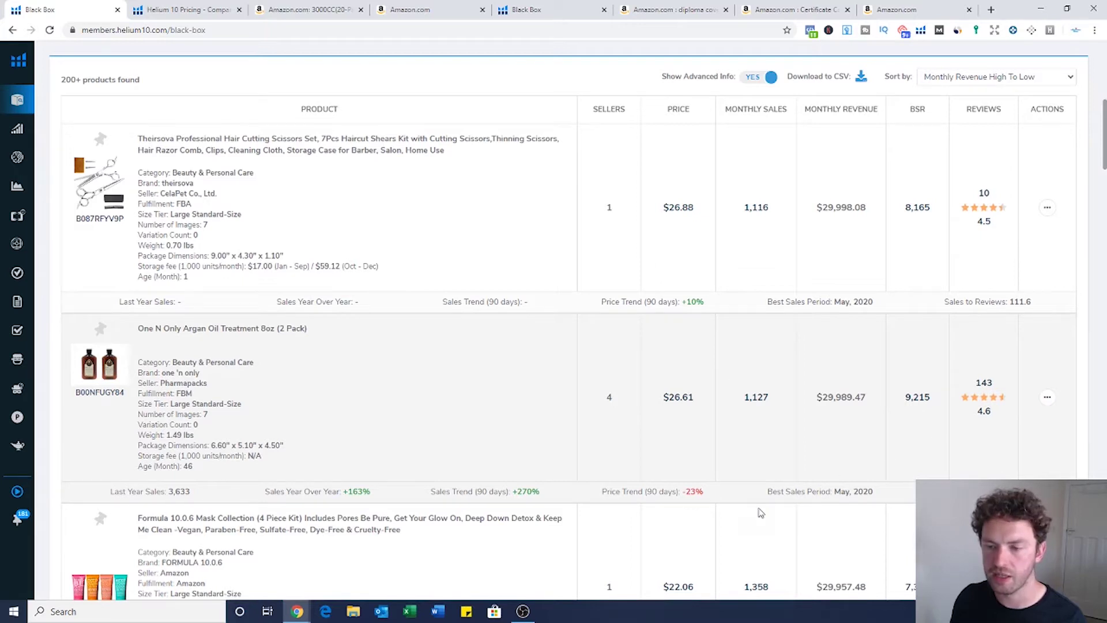
pyautogui.moveTo(719, 497); pyautogui.dragTo(602, 493)
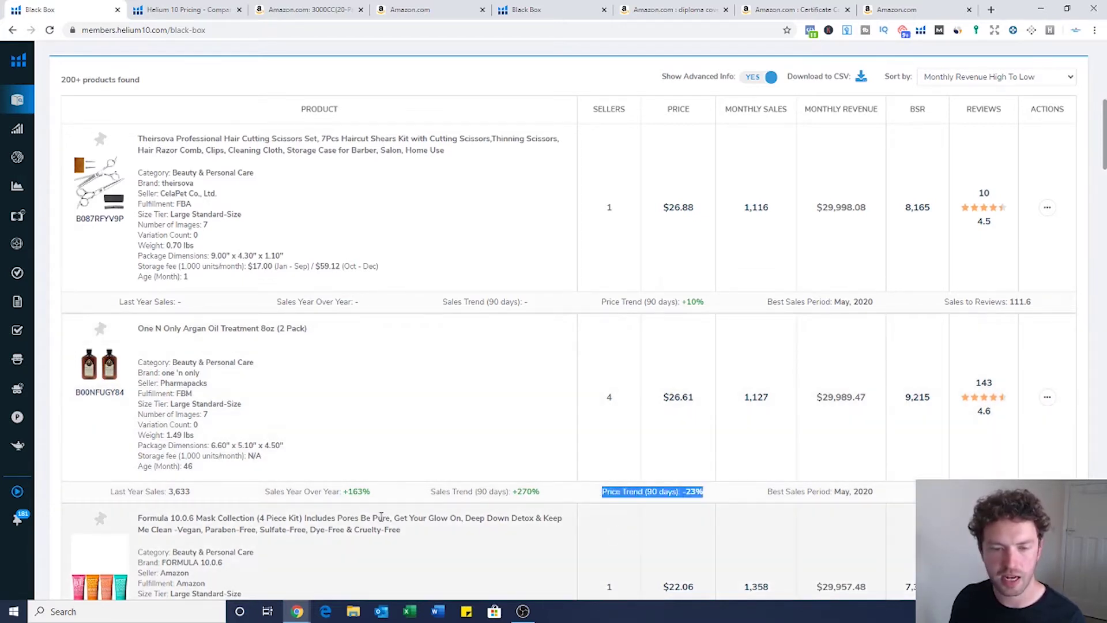
pyautogui.moveTo(372, 493); pyautogui.dragTo(281, 494)
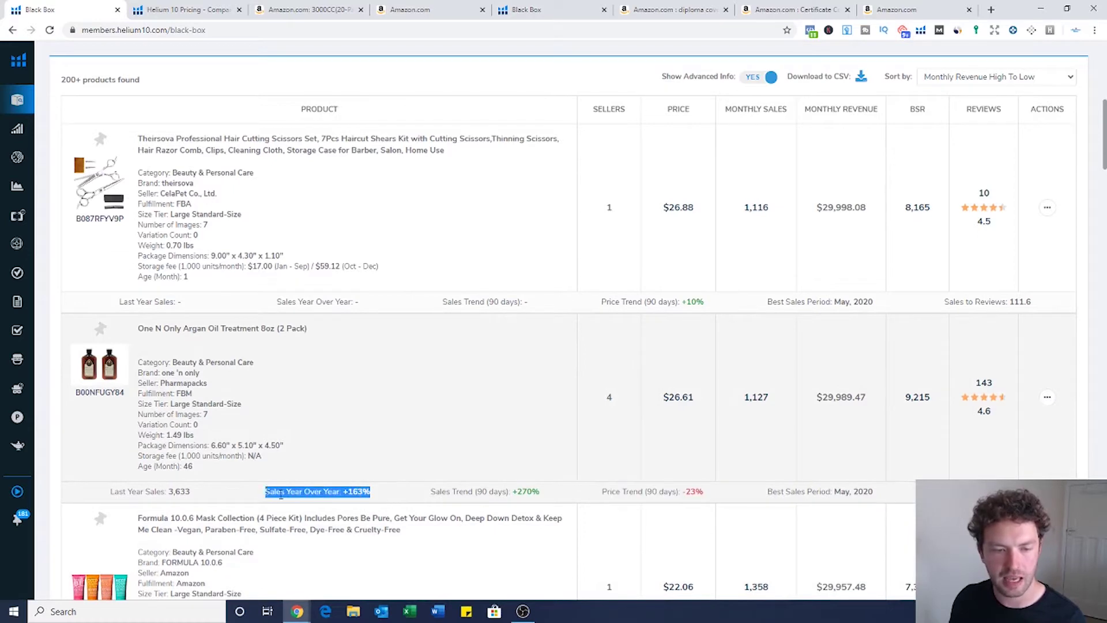
pyautogui.click(104, 329)
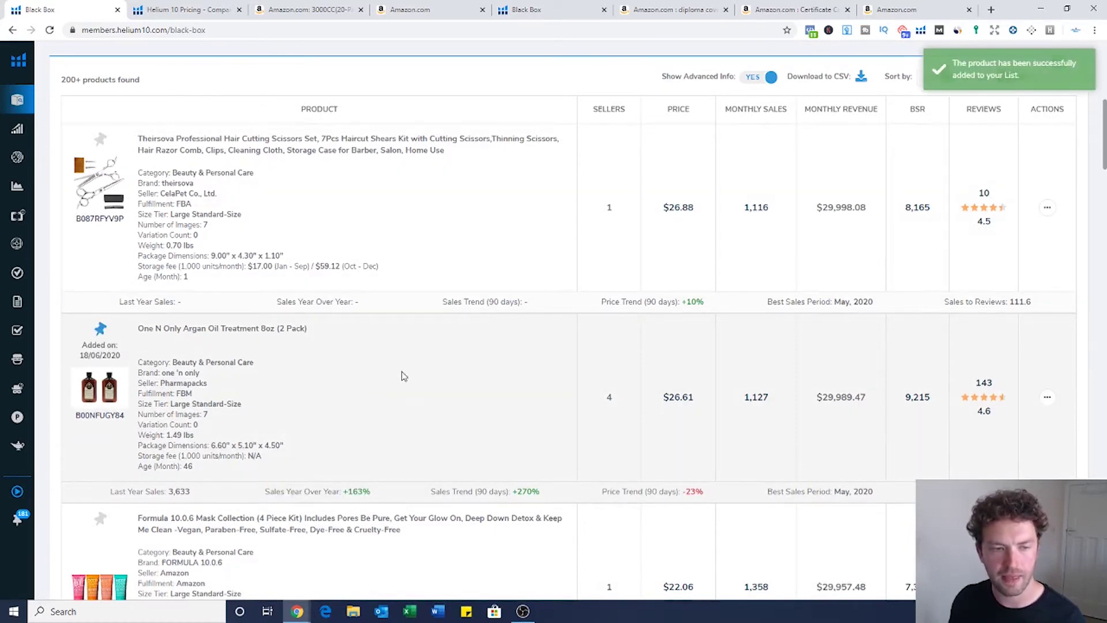
# Browse further down the product results, examining each item's category, price, sales, revenue and review figures
pyautogui.scroll(-2, 423, 332)
pyautogui.scroll(-6, 423, 332)
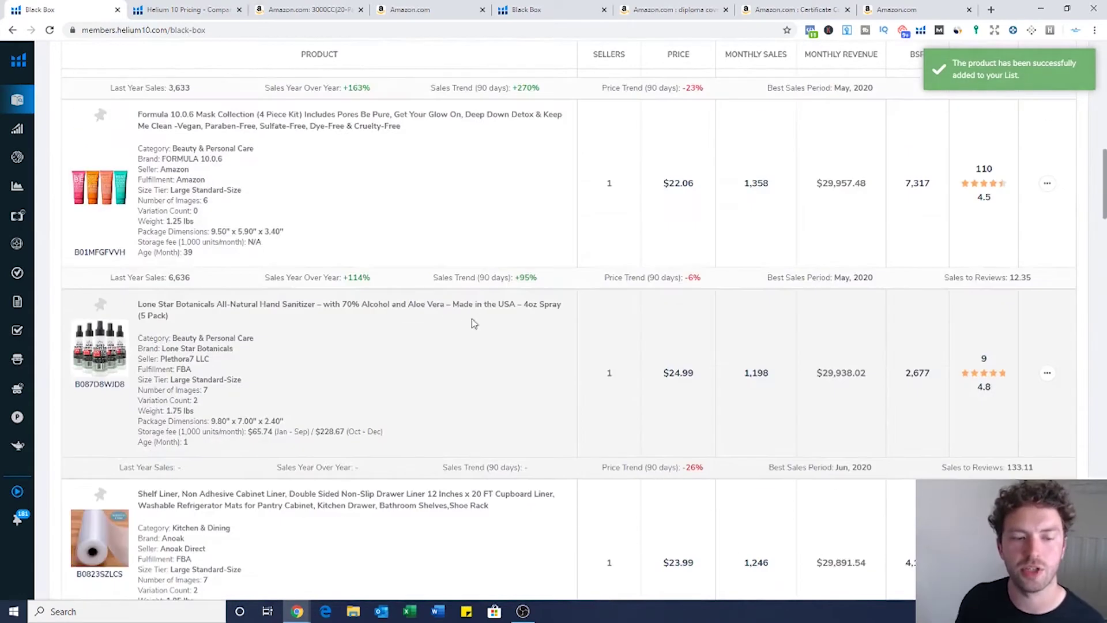
pyautogui.scroll(-2, 487, 310)
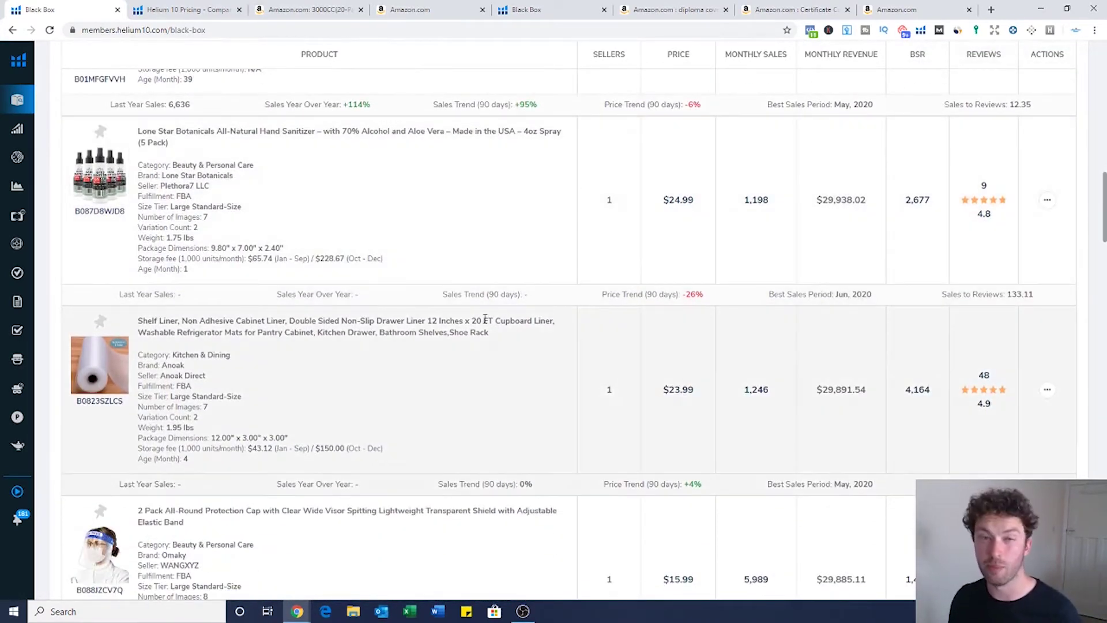
pyautogui.scroll(-4, 487, 310)
pyautogui.scroll(-17, 484, 324)
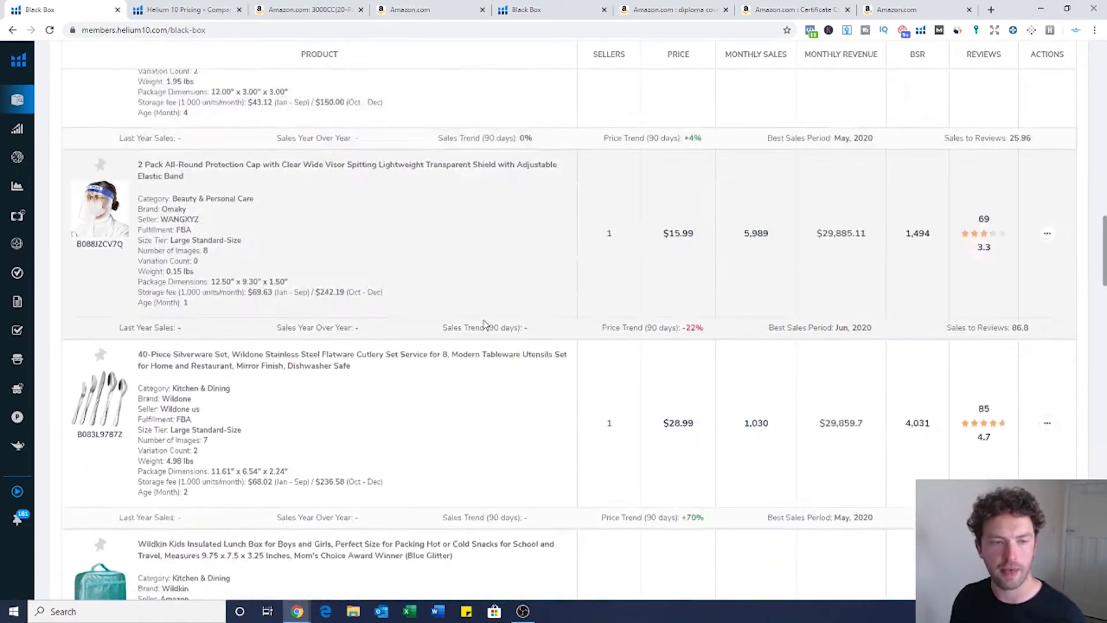
pyautogui.scroll(-3, 488, 326)
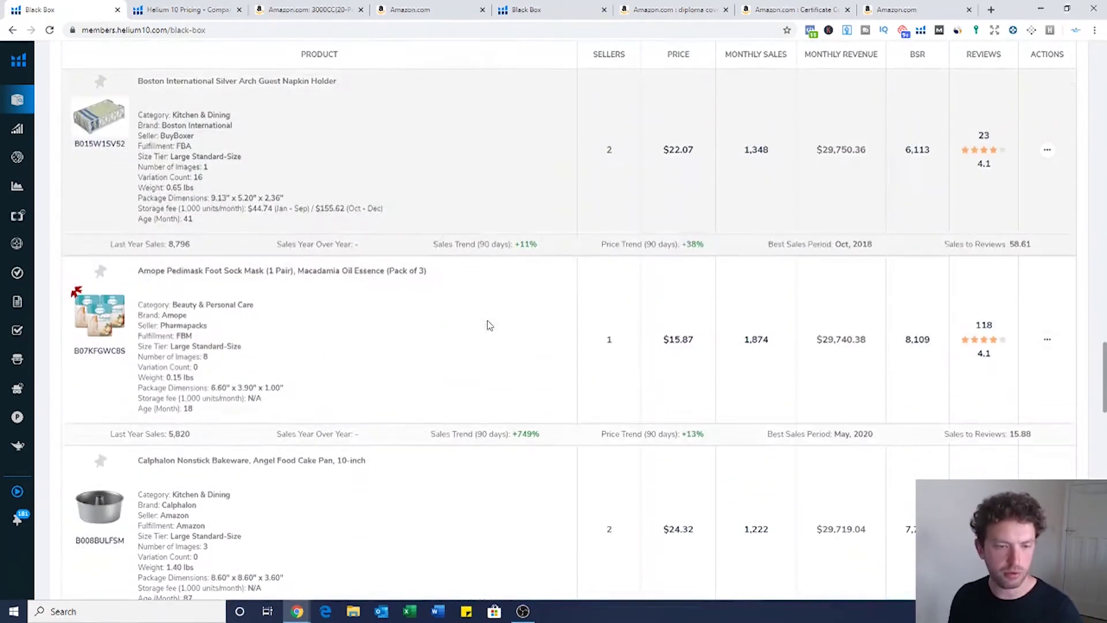
pyautogui.scroll(-7, 487, 326)
pyautogui.scroll(-10, 381, 318)
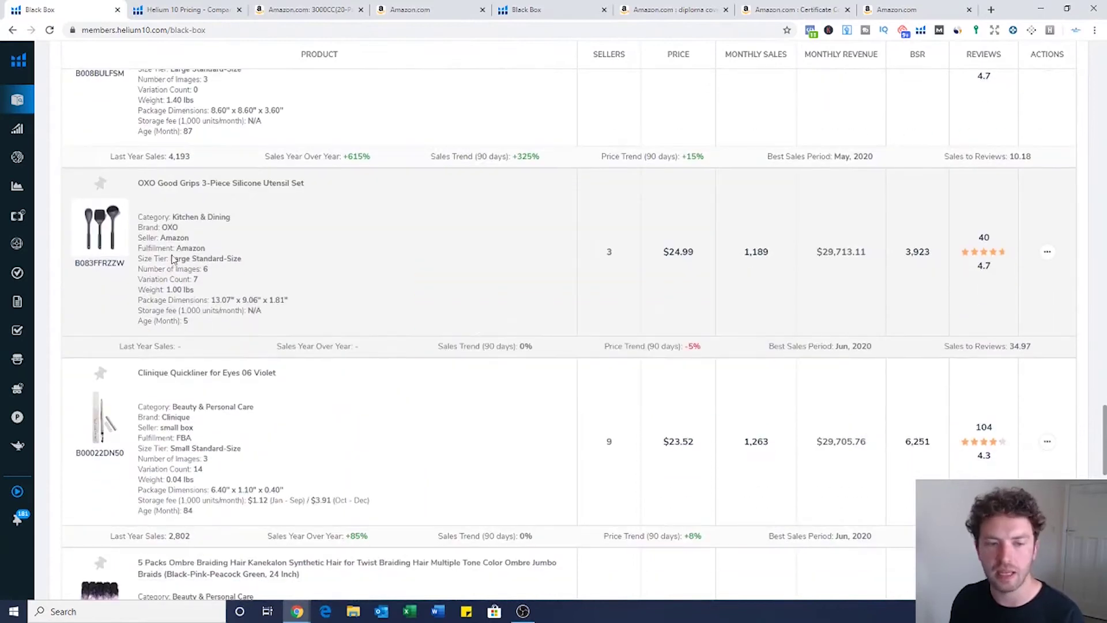
# Open page 2 of the product results and examine its first listings down to the brand in the Gillette razor's title
pyautogui.scroll(-10, 383, 317)
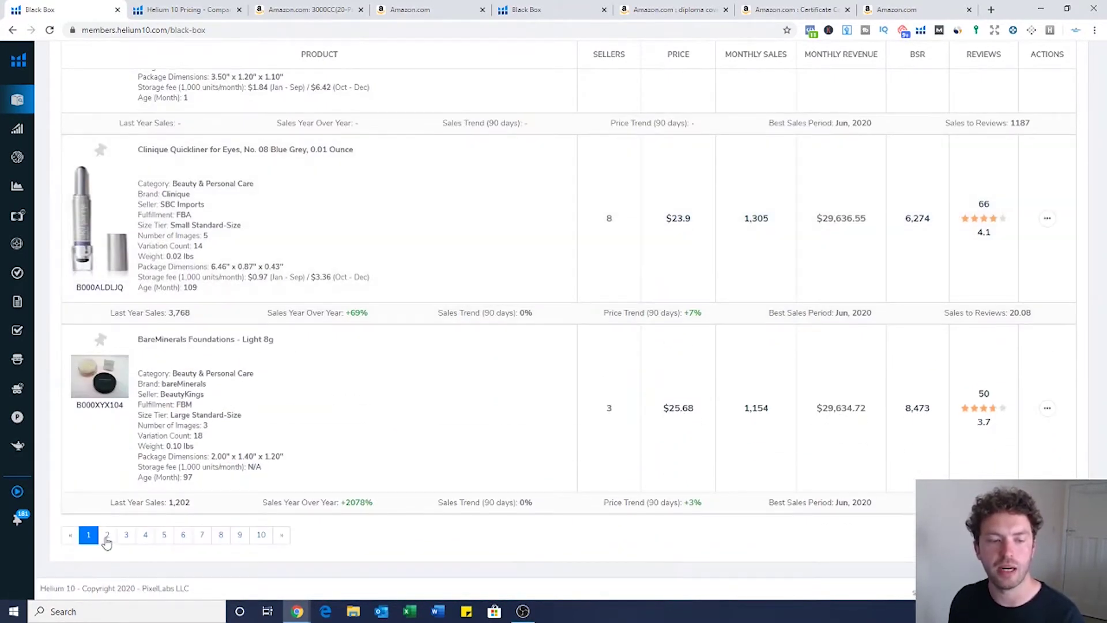
pyautogui.click(107, 541)
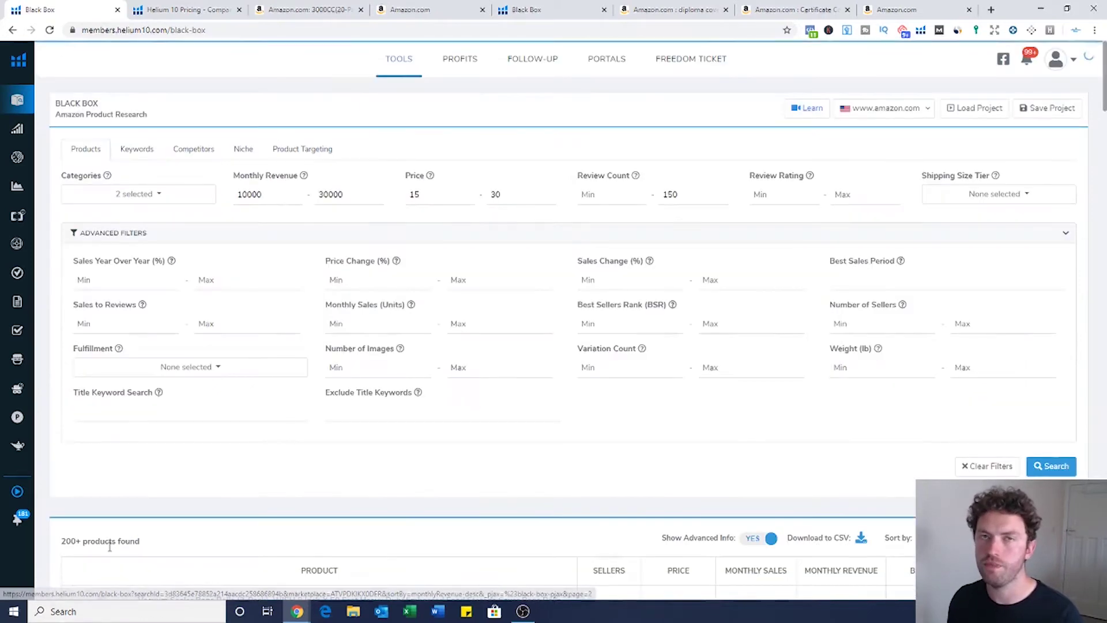
pyautogui.scroll(-5, 549, 400)
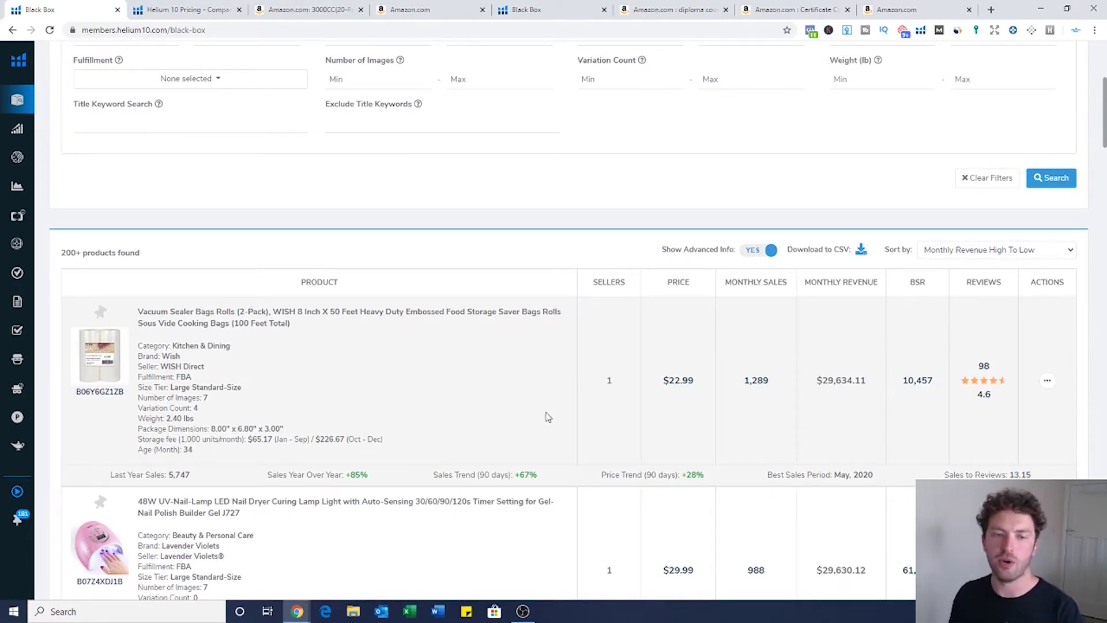
pyautogui.scroll(-2, 489, 348)
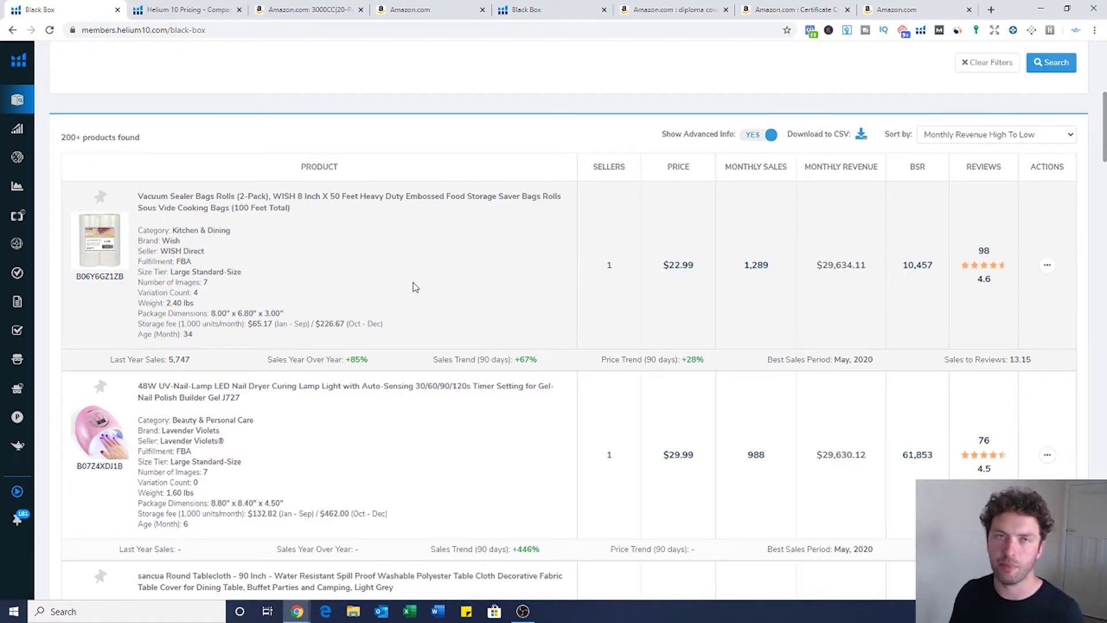
pyautogui.scroll(-7, 383, 259)
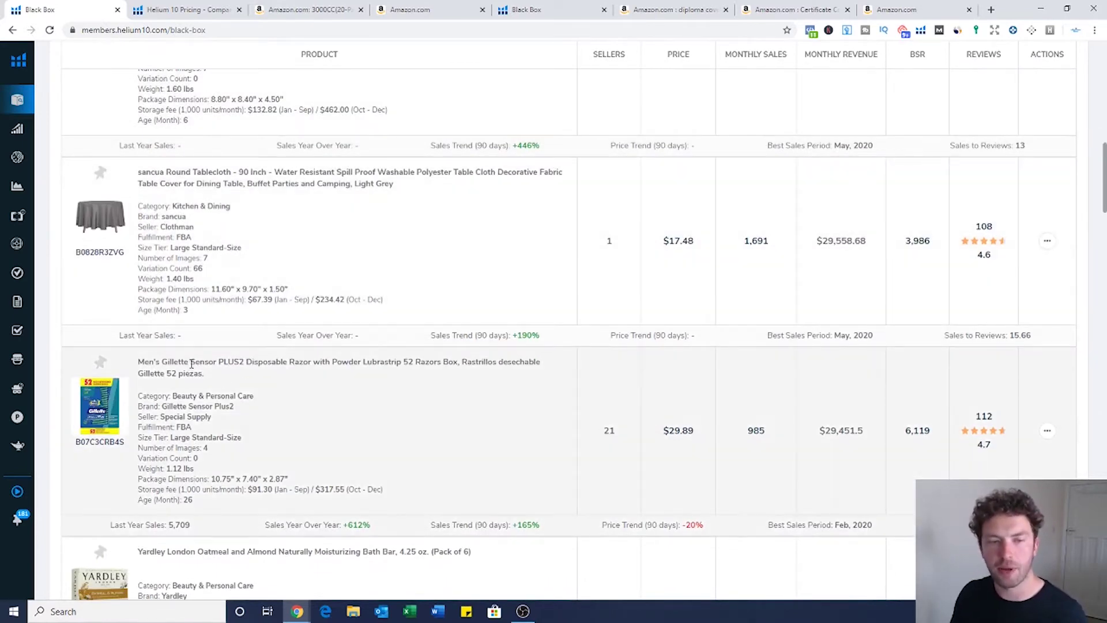
pyautogui.moveTo(192, 363); pyautogui.dragTo(163, 363)
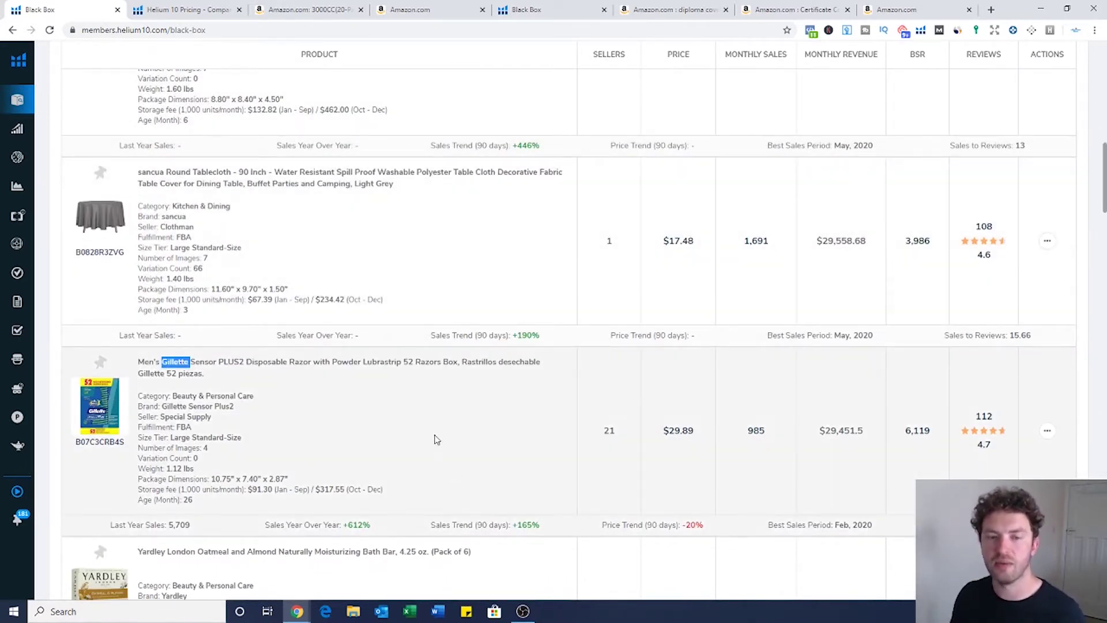
pyautogui.click(483, 424)
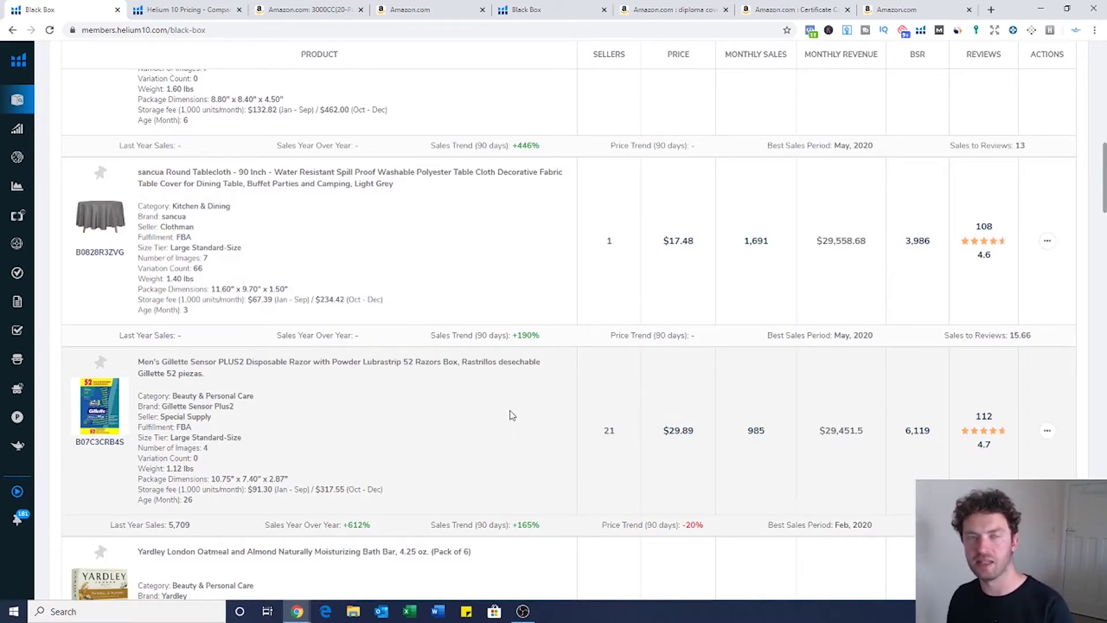
# Review the remaining page 2 products, from the Yardley bath bar to the end of the page
pyautogui.scroll(-3, 483, 366)
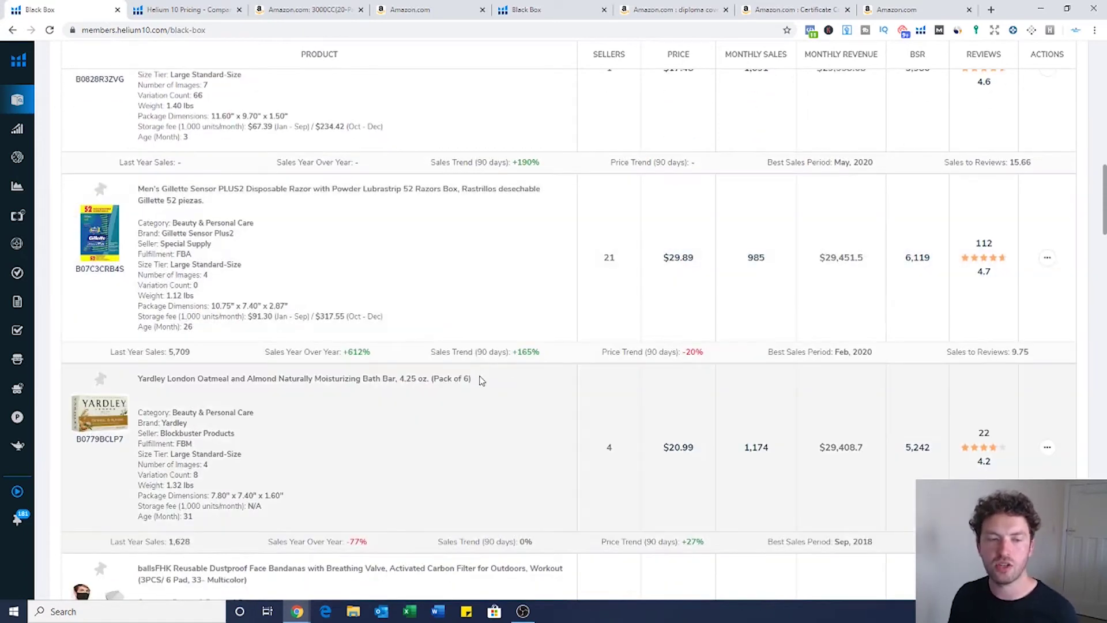
pyautogui.scroll(-5, 482, 370)
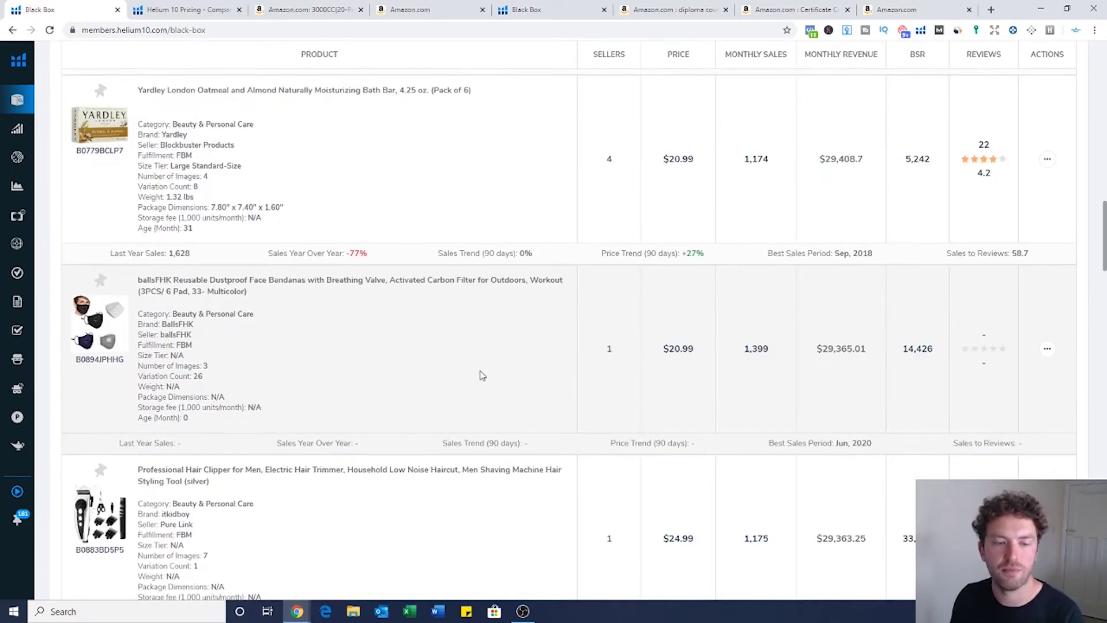
pyautogui.scroll(-4, 509, 370)
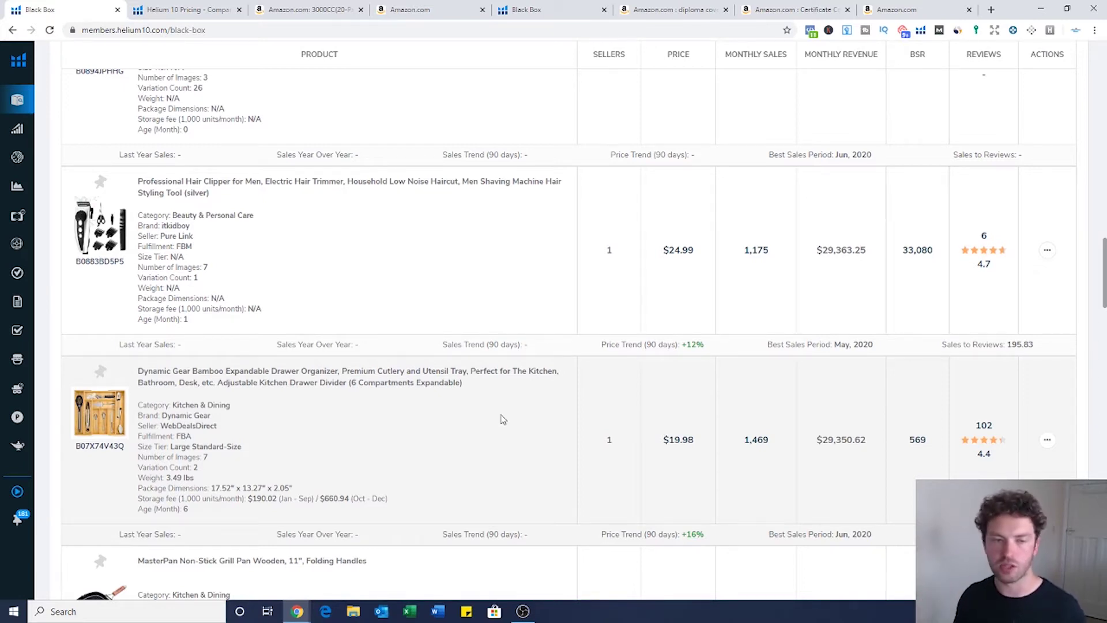
pyautogui.scroll(-11, 322, 209)
pyautogui.scroll(-14, 321, 213)
pyautogui.scroll(-14, 336, 228)
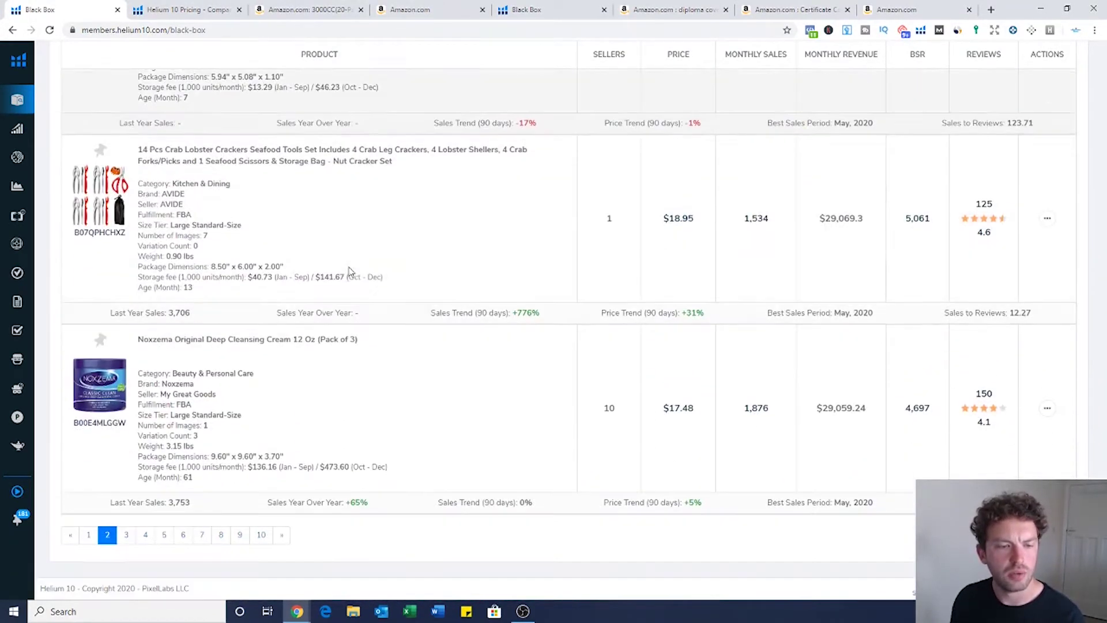
# Go to page 3 of the results and pin the 3000CC (20-Pack) Food Grade Oxygen Absorbers product
pyautogui.click(126, 535)
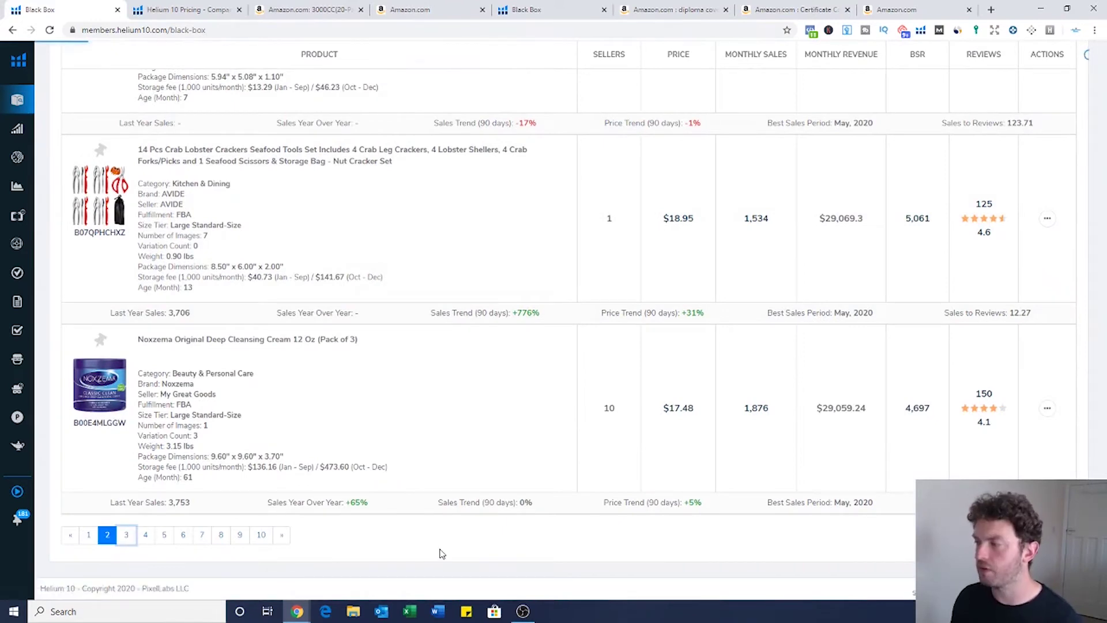
pyautogui.scroll(-12, 312, 323)
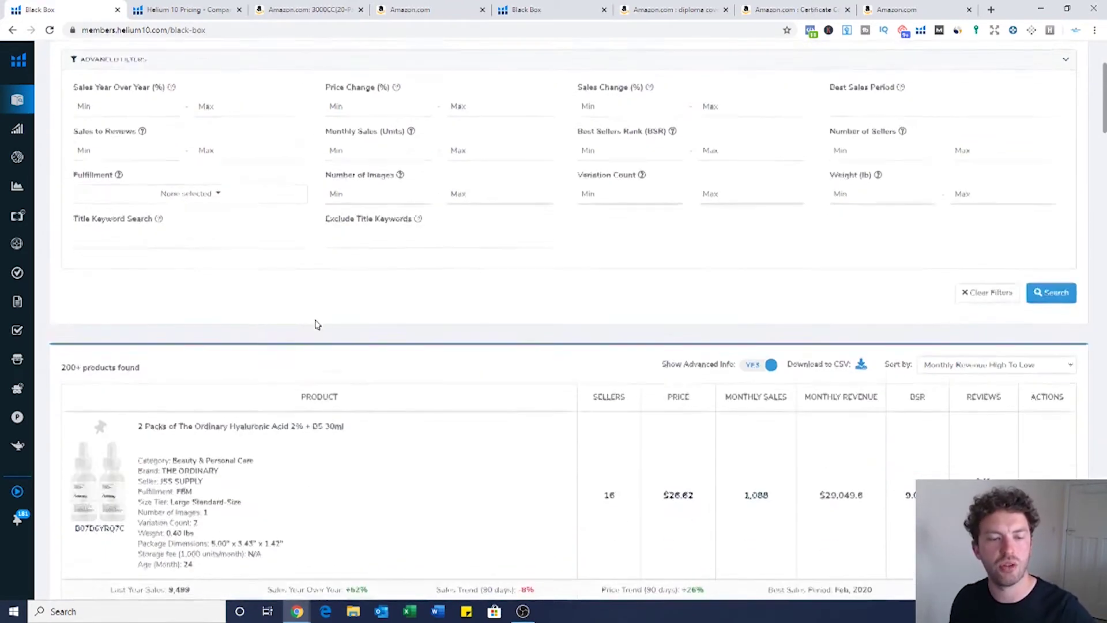
pyautogui.scroll(-8, 321, 320)
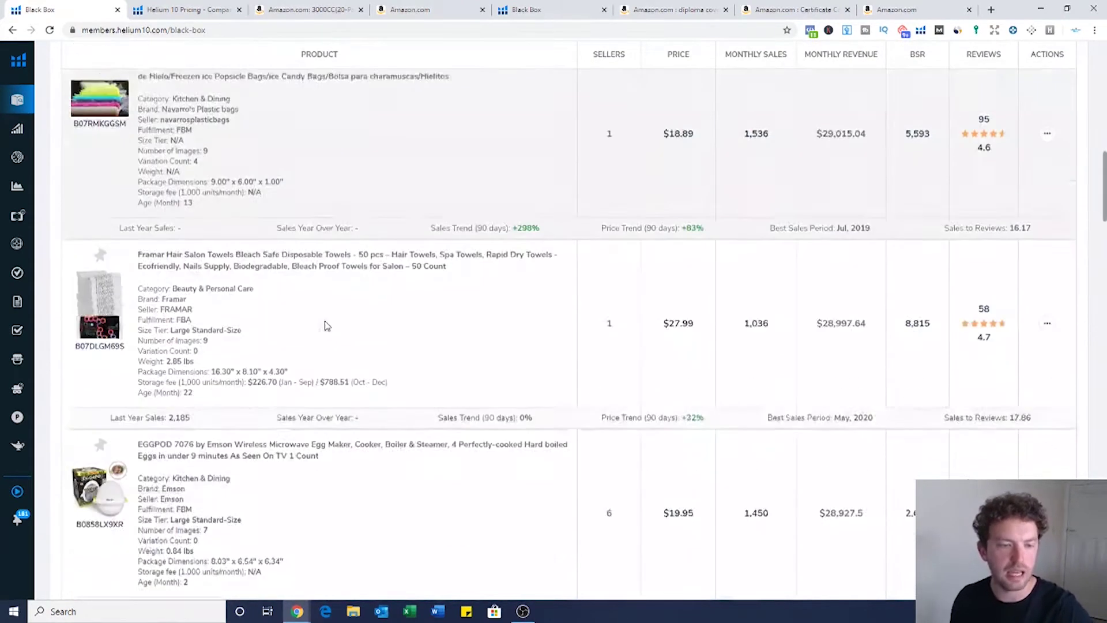
pyautogui.scroll(-2, 391, 307)
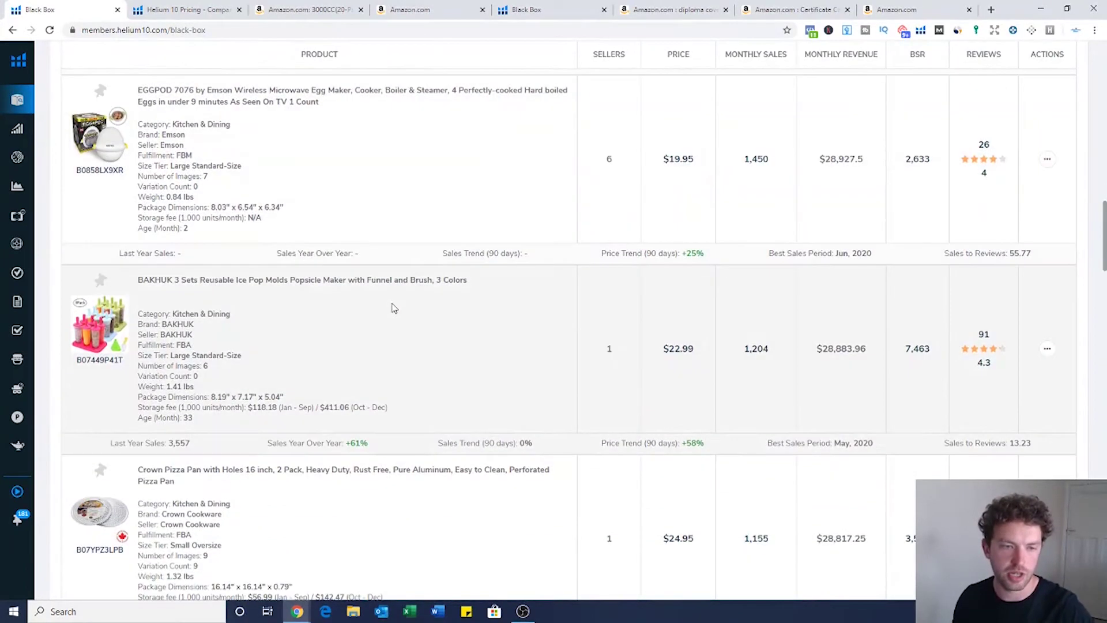
pyautogui.scroll(-17, 392, 307)
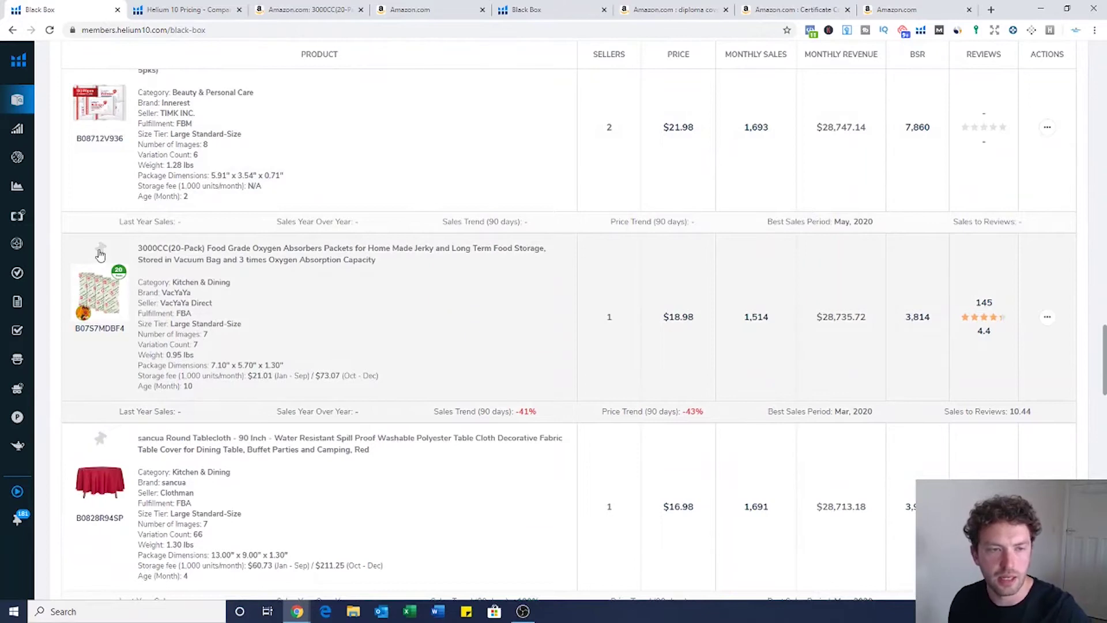
pyautogui.click(100, 249)
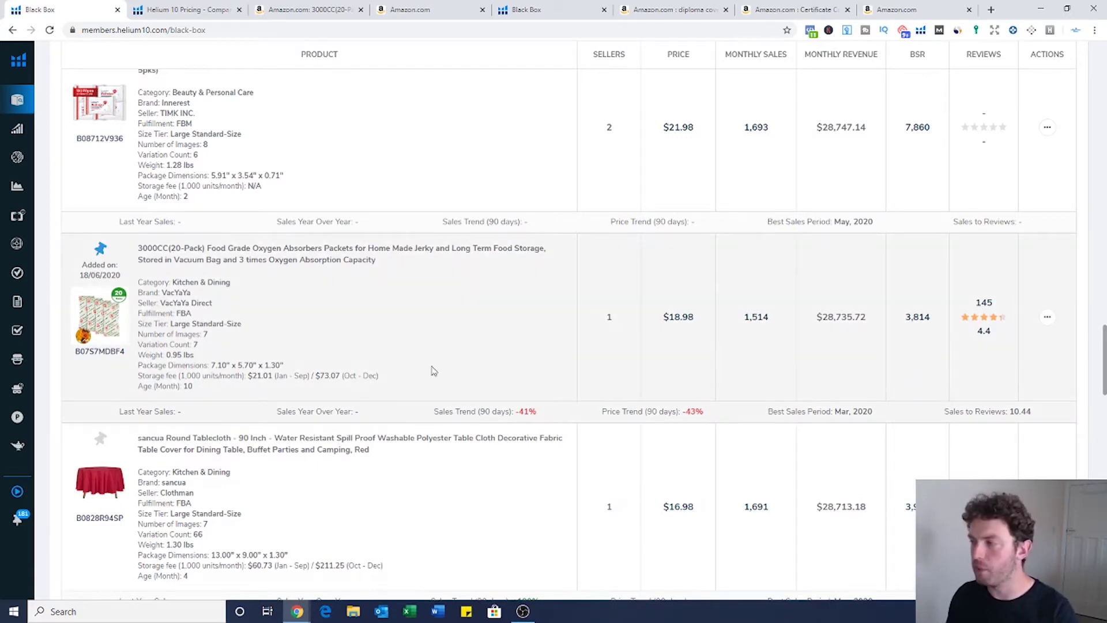
# Check the Sales to Reviews figure of the pinned oxygen absorbers product
pyautogui.moveTo(1032, 413); pyautogui.dragTo(943, 412)
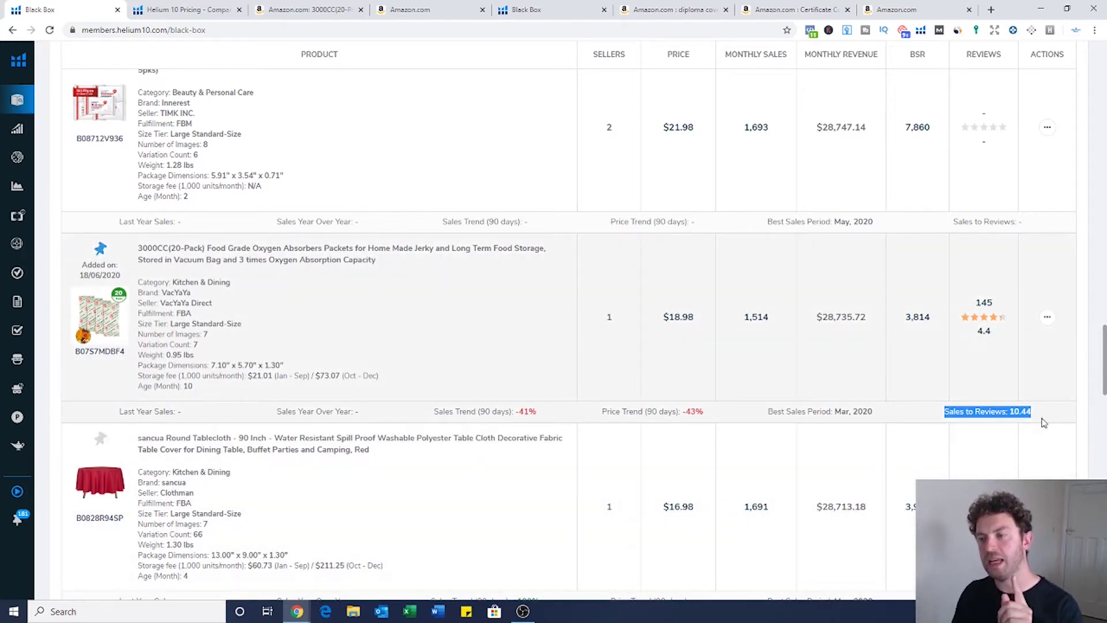
pyautogui.click(1034, 415)
pyautogui.doubleClick(1030, 411)
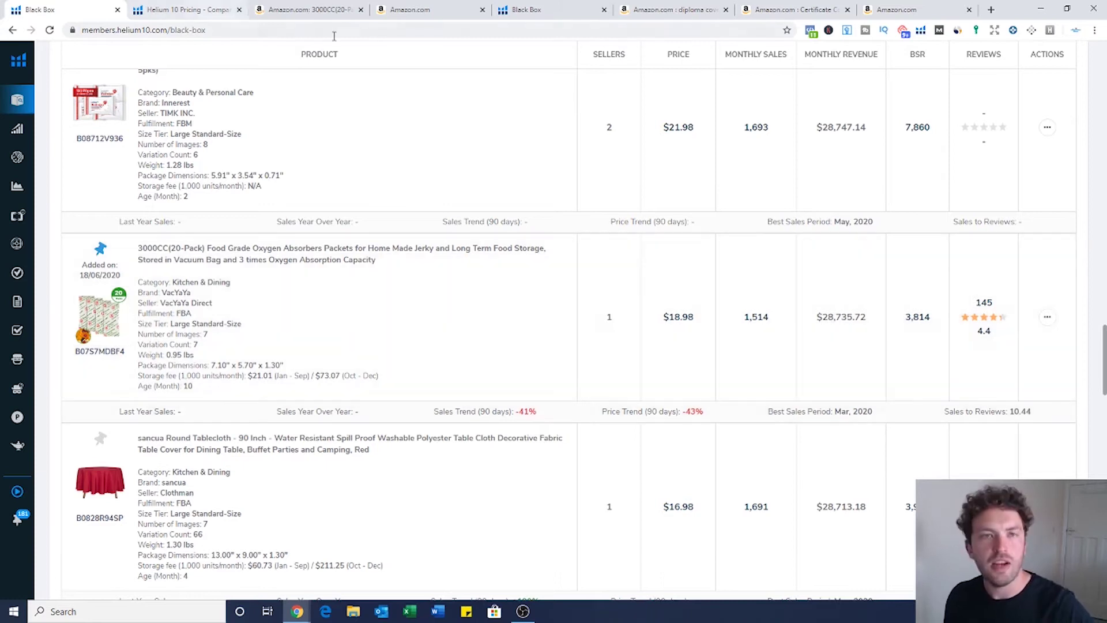
# Switch to the oxygen absorbers' Amazon listing and examine its size options and product images
pyautogui.click(322, 11)
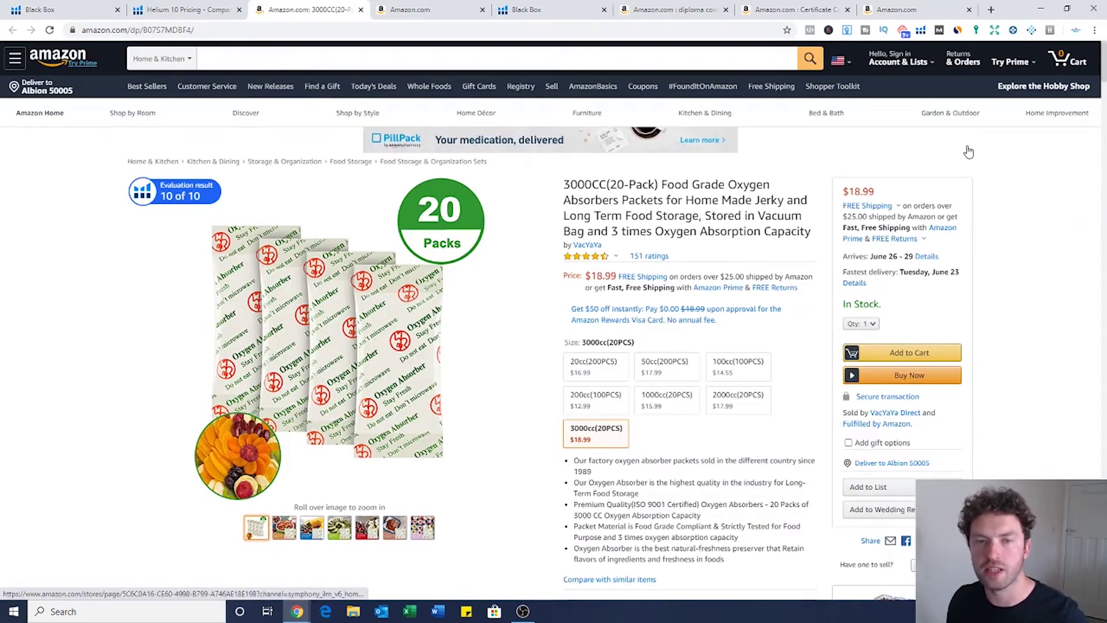
pyautogui.scroll(-2, 969, 151)
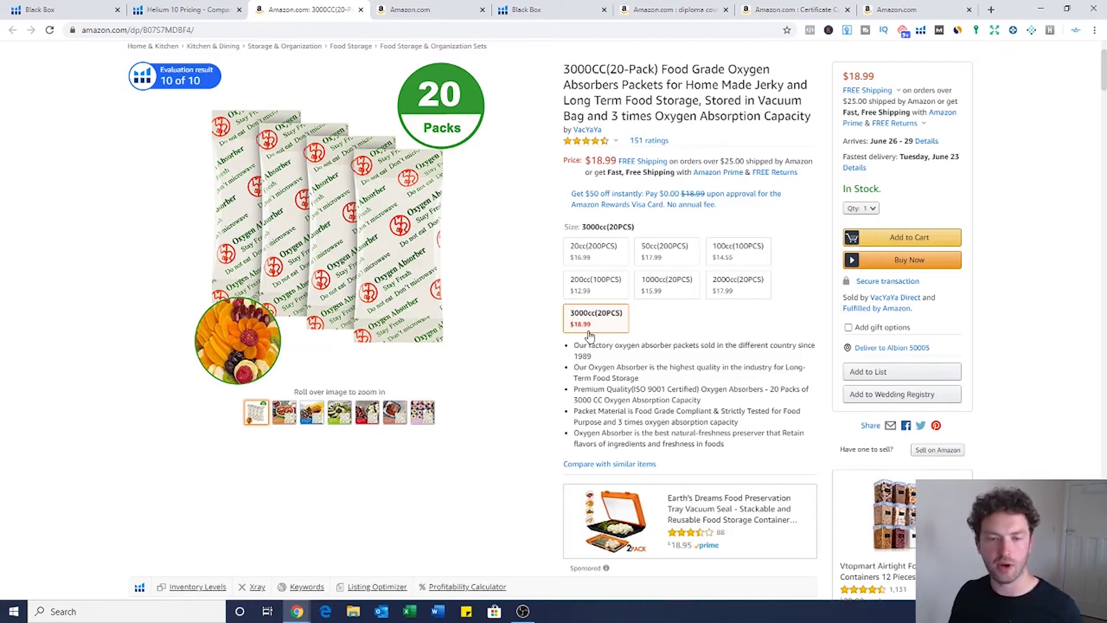
pyautogui.moveTo(287, 423)
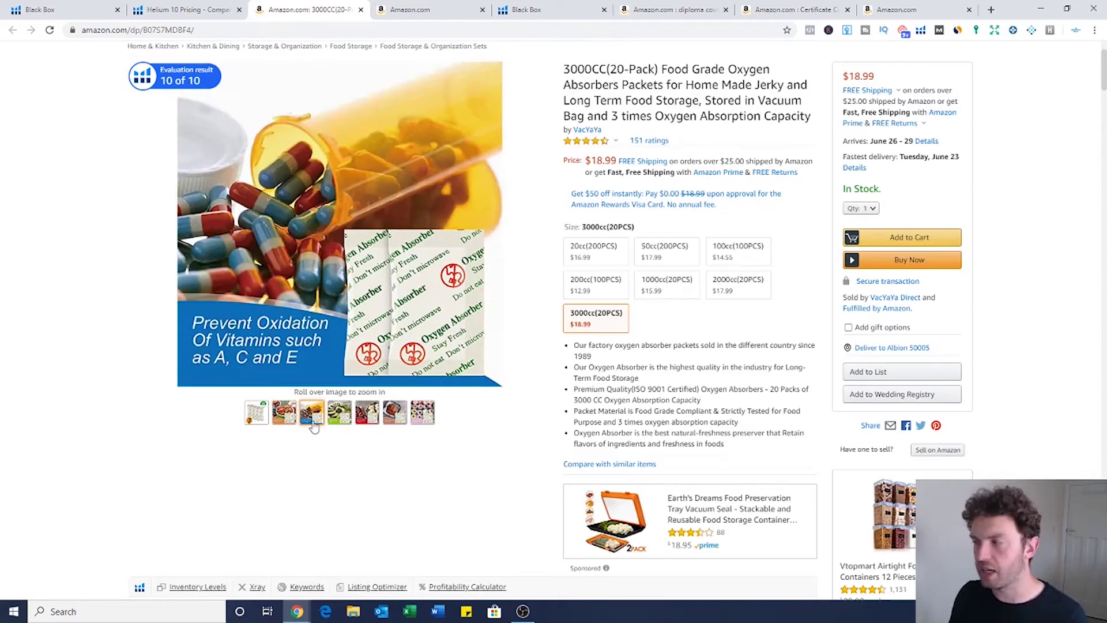
pyautogui.moveTo(374, 423)
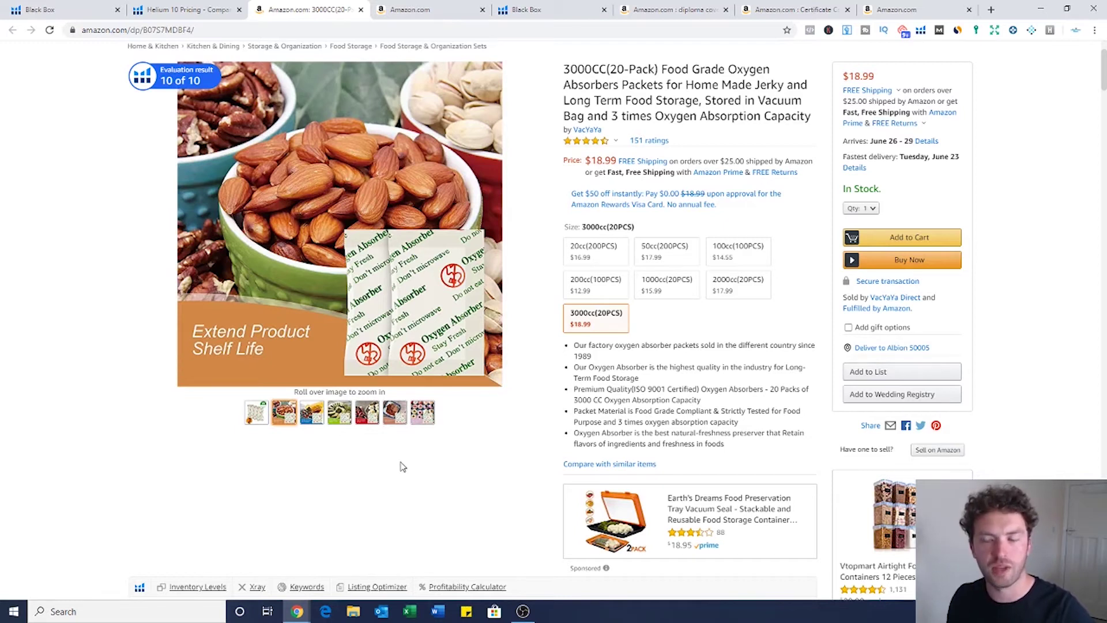
# Examine the listing's all-time price and sales rank chart and the revenue calculator, comparing them with the product details
pyautogui.scroll(-4, 429, 403)
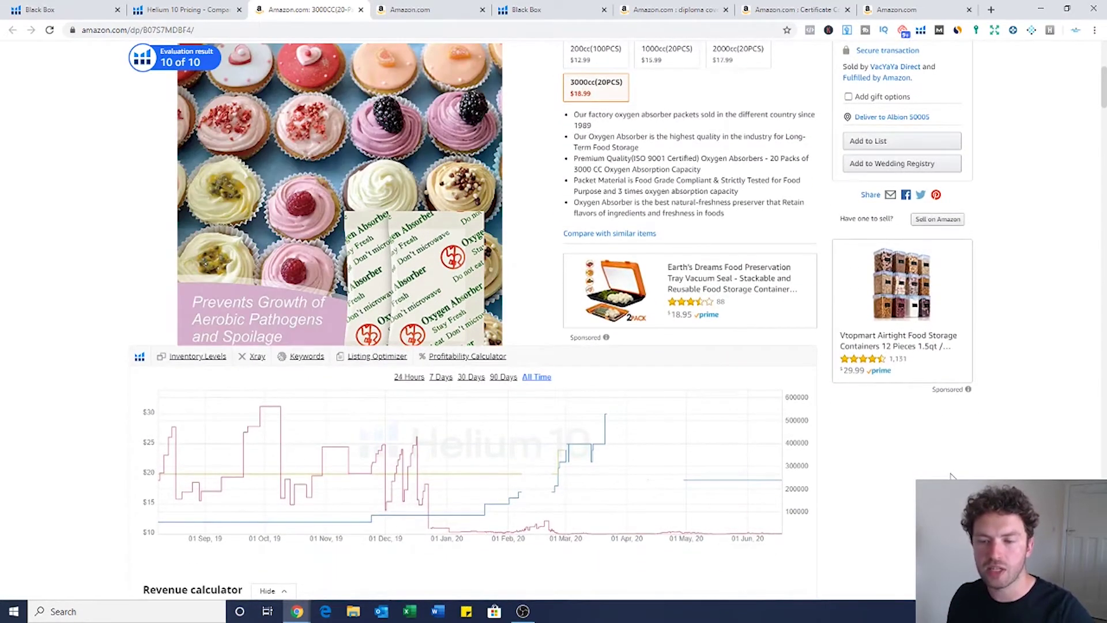
pyautogui.scroll(-1, 897, 487)
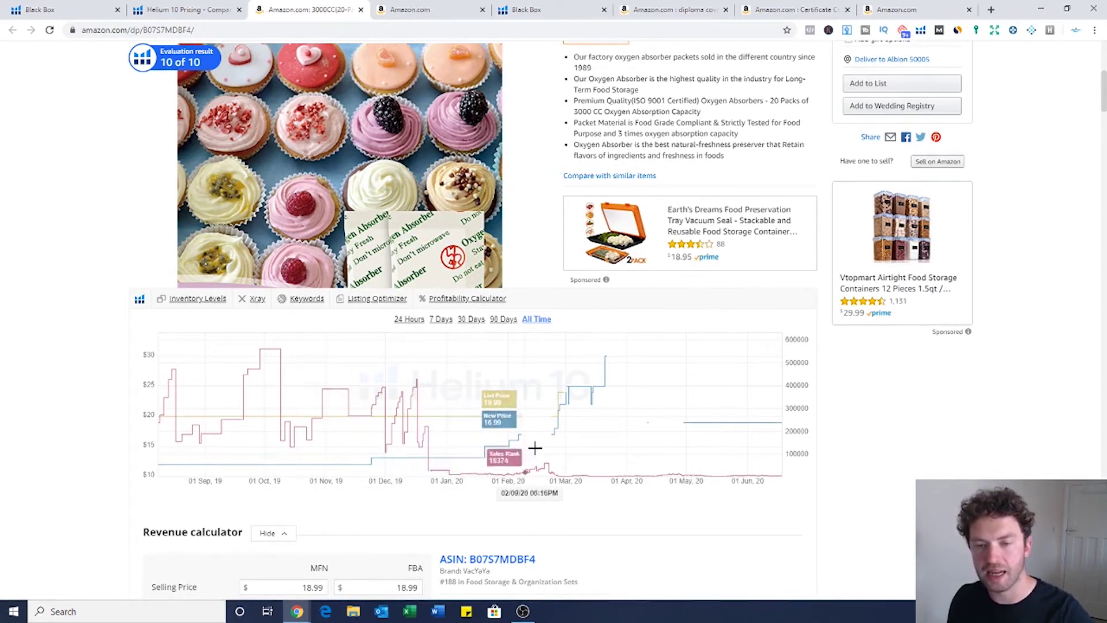
pyautogui.scroll(3, 732, 401)
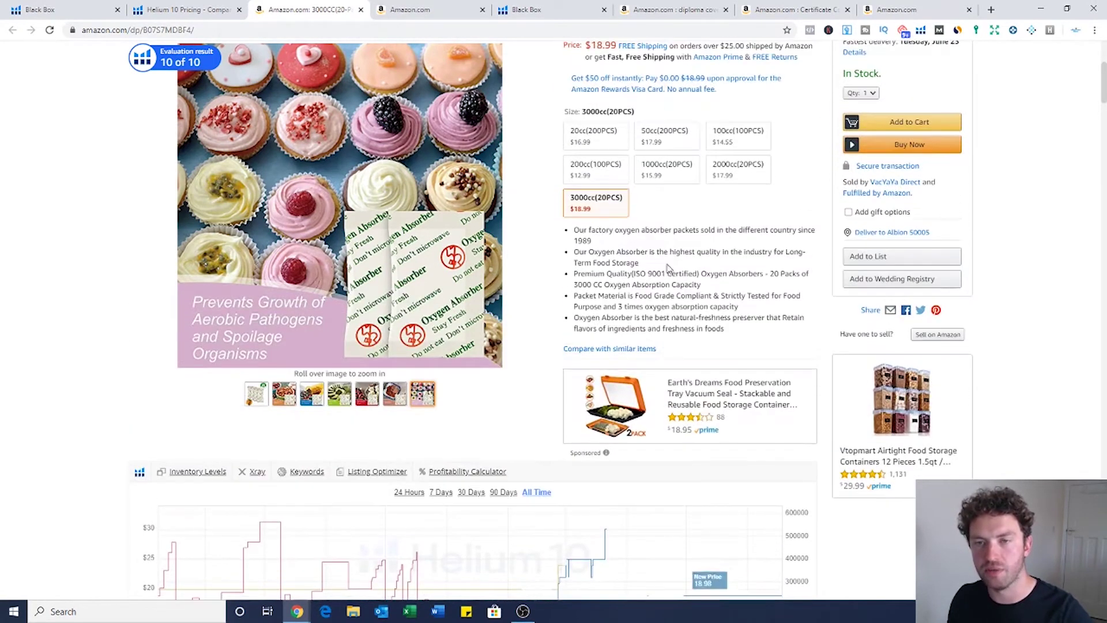
pyautogui.scroll(-3, 594, 346)
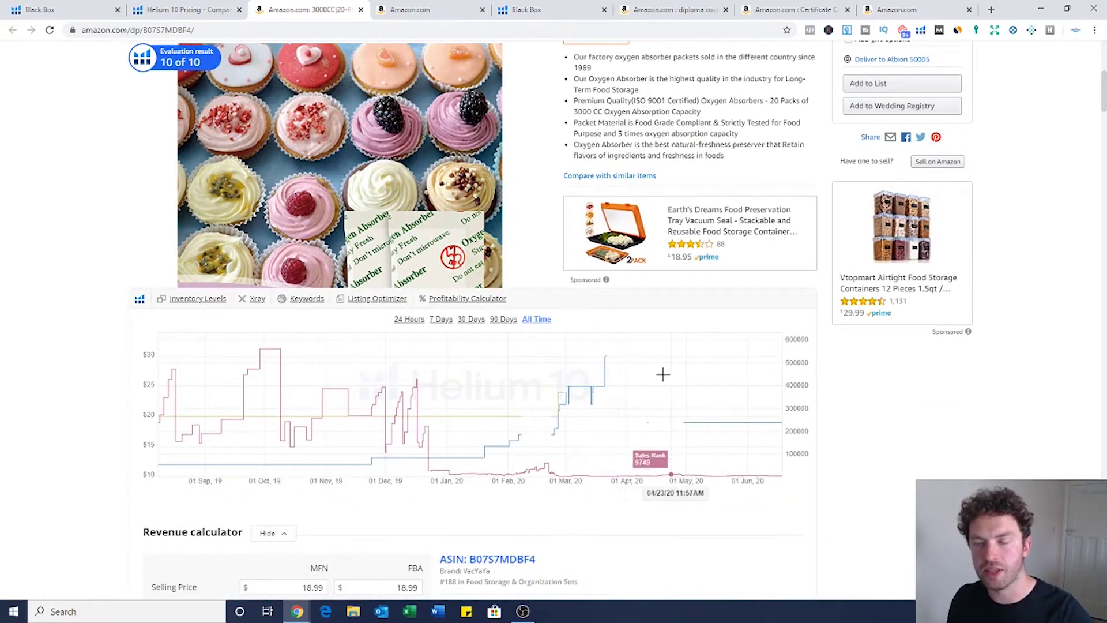
pyautogui.scroll(2, 663, 385)
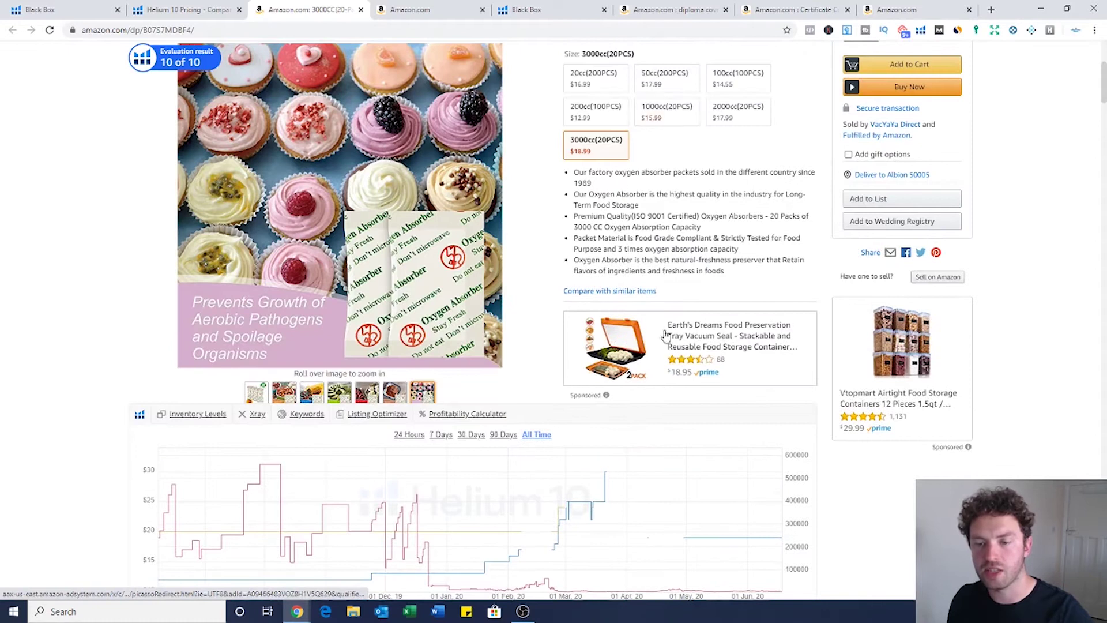
pyautogui.scroll(-3, 667, 335)
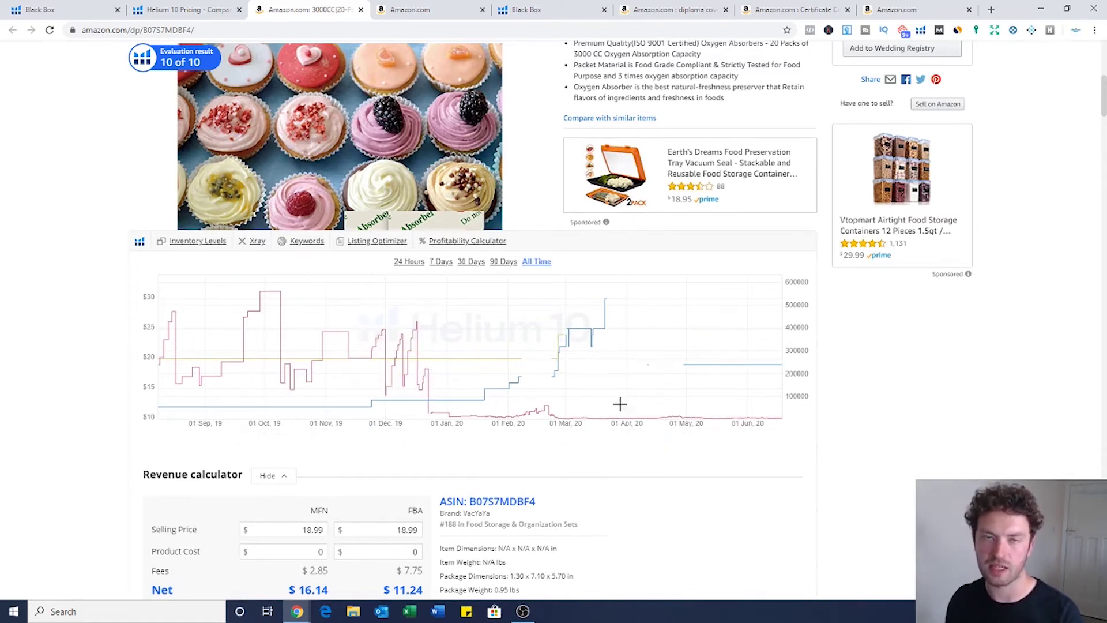
pyautogui.scroll(-4, 620, 405)
pyautogui.scroll(11, 622, 275)
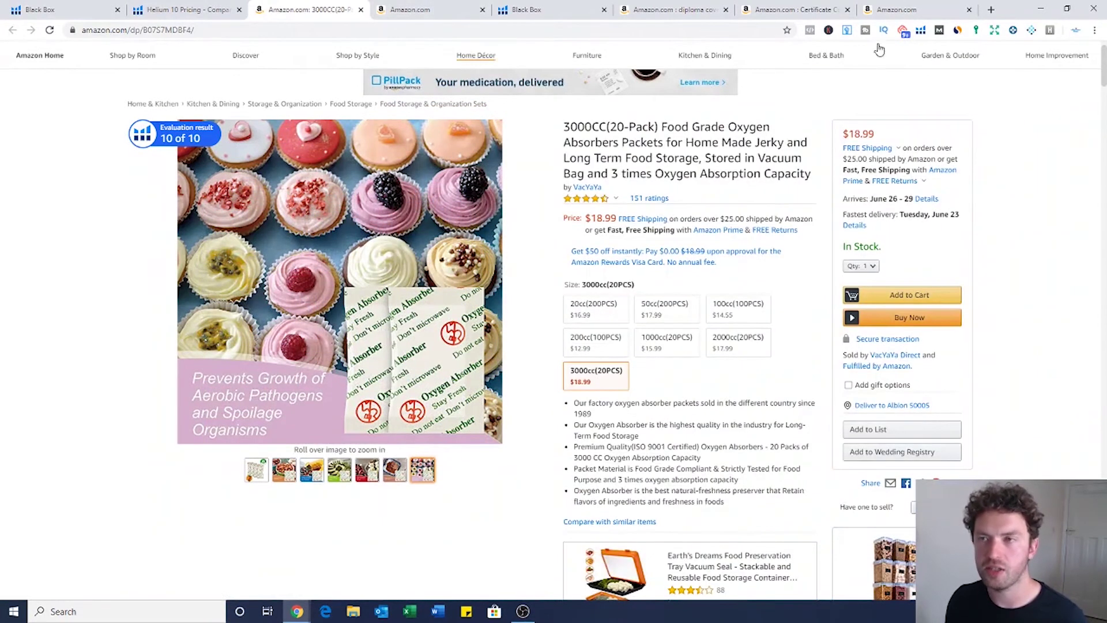
# Run Helium 10's Xray on the oxygen absorbers listing, check the revenue of its size variations, and close the report
pyautogui.click(921, 31)
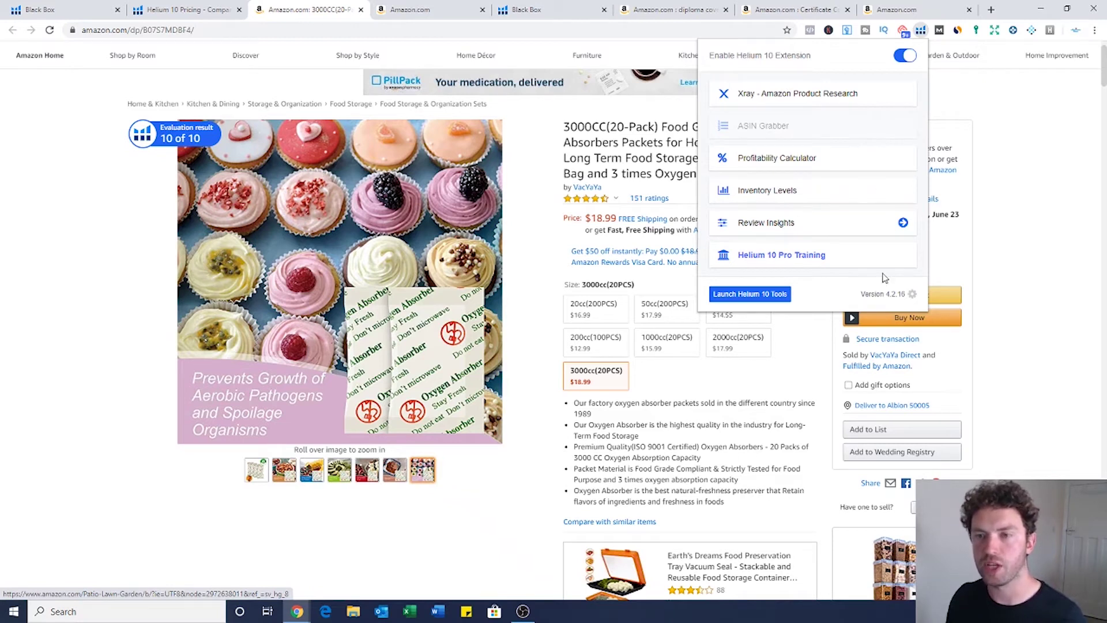
pyautogui.click(803, 95)
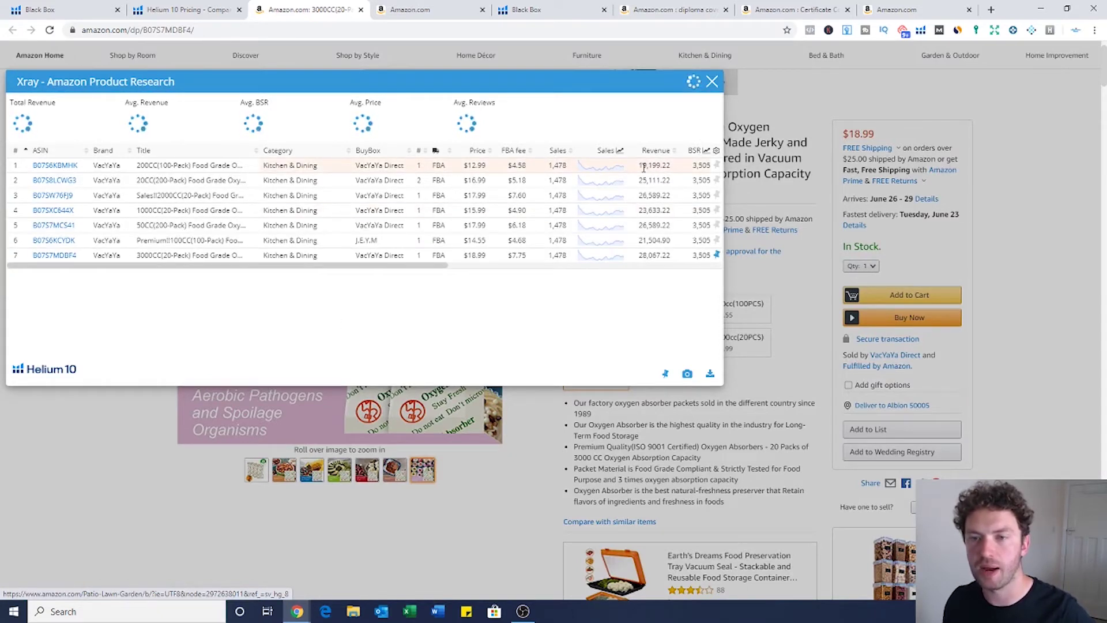
pyautogui.moveTo(640, 166); pyautogui.dragTo(673, 167)
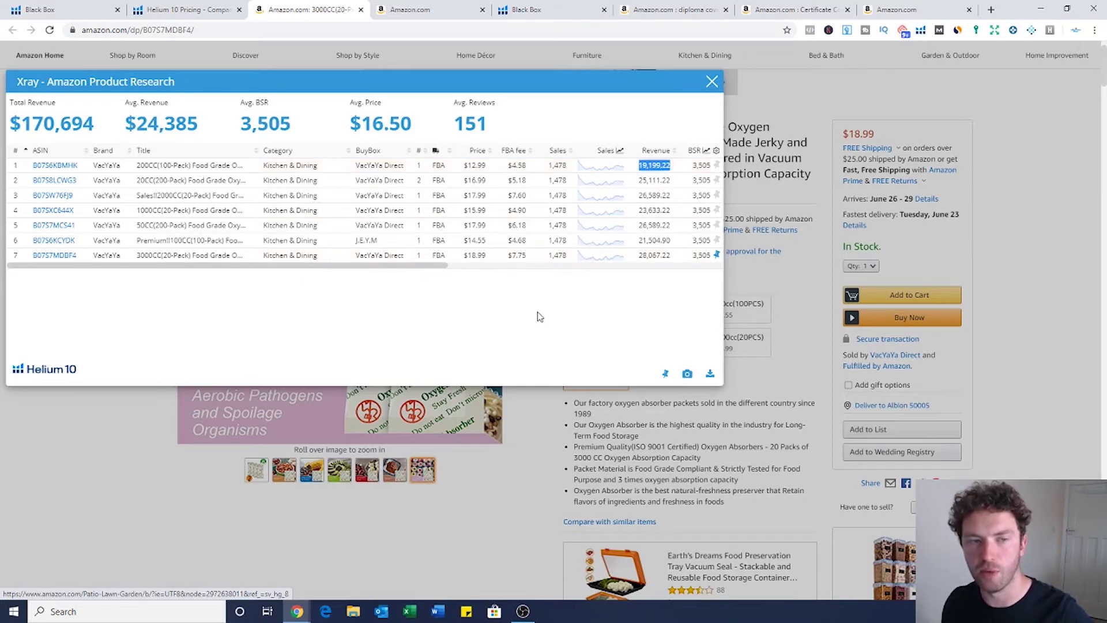
pyautogui.click(712, 81)
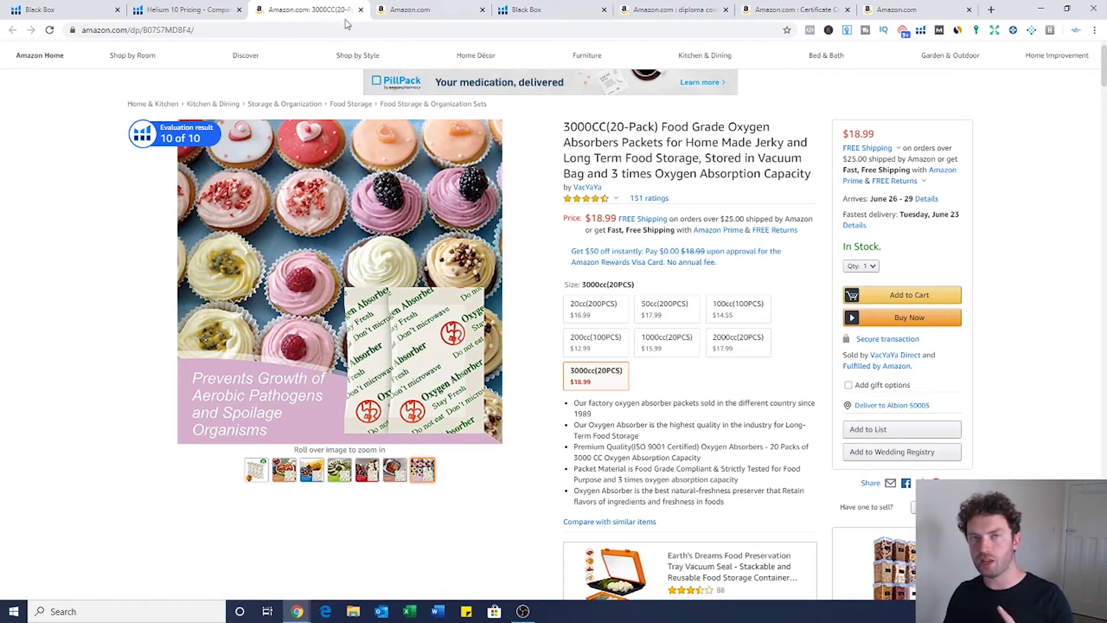
# Extract the oxygen absorbers listing's one- to three-star reviews with Helium 10's Review Insights
pyautogui.click(922, 31)
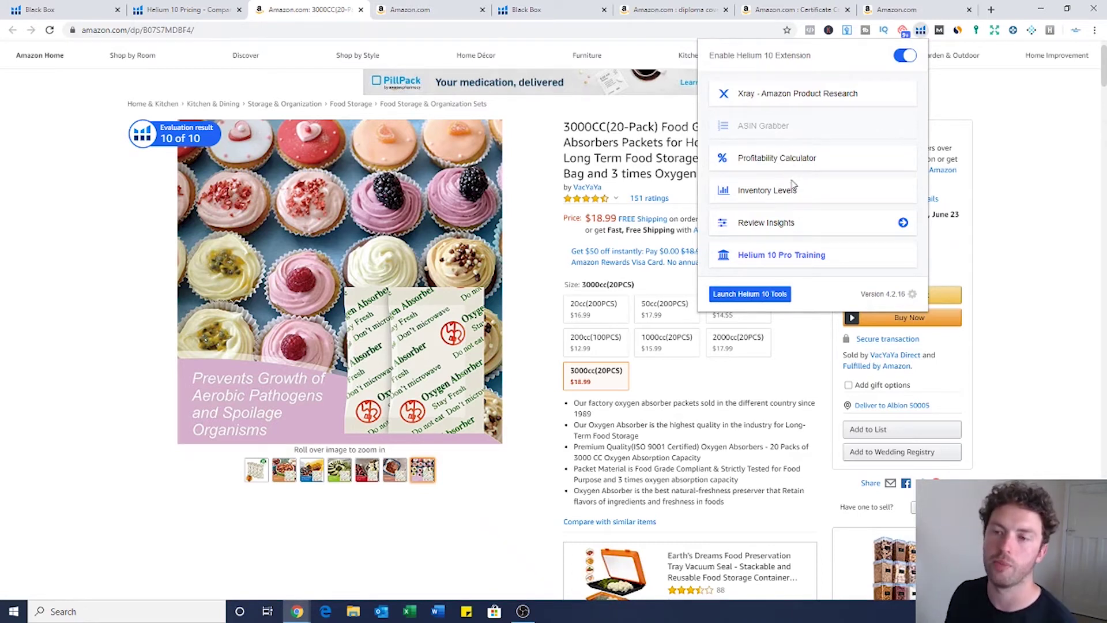
pyautogui.click(777, 229)
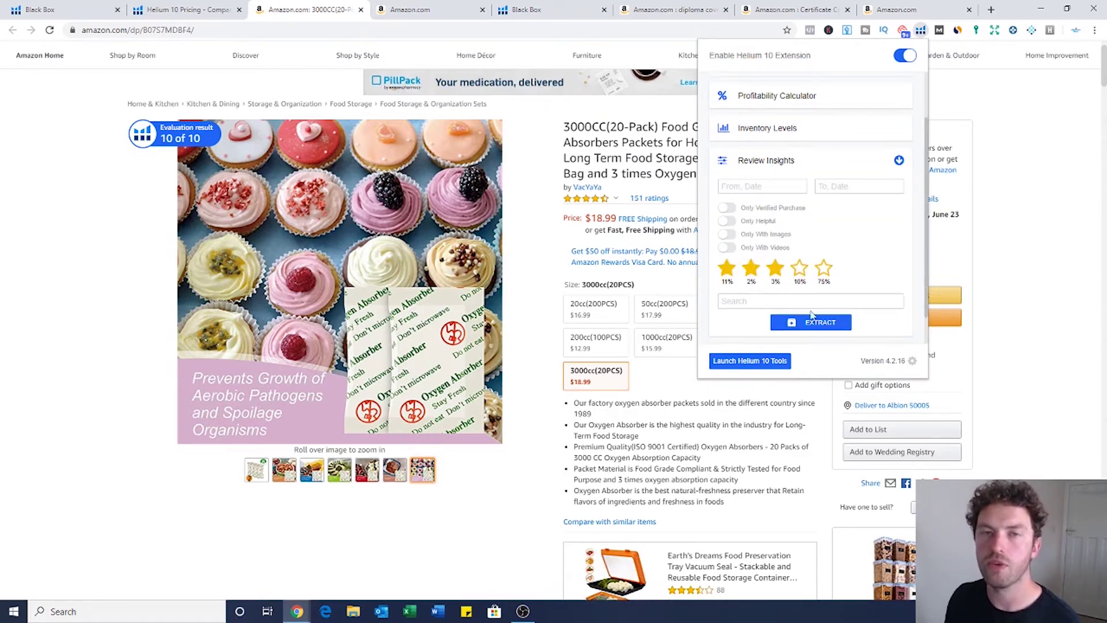
pyautogui.click(810, 326)
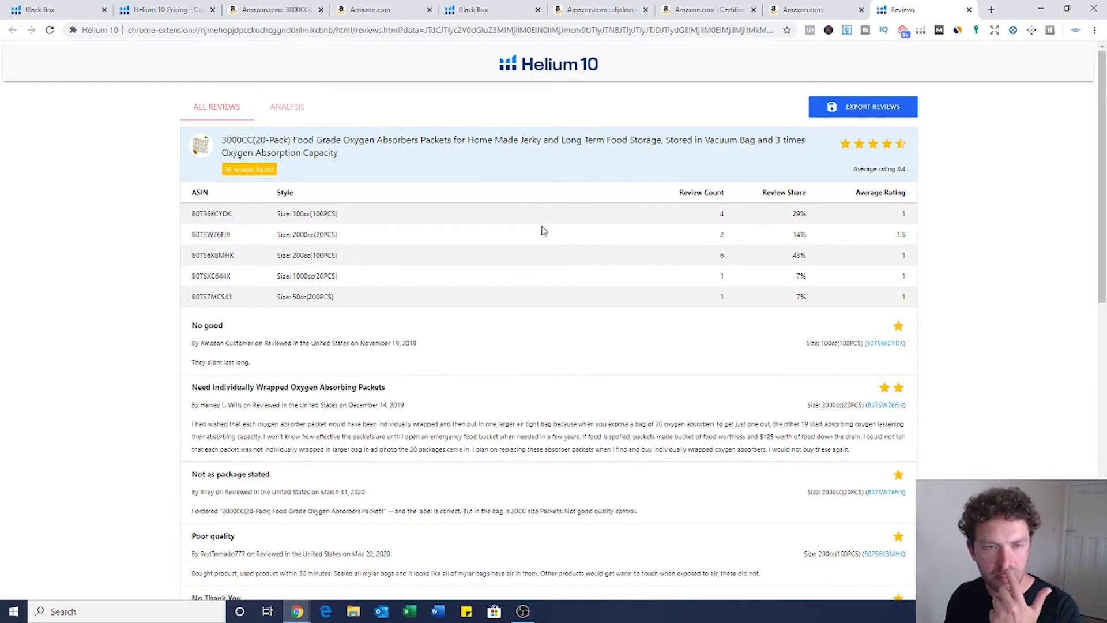
pyautogui.scroll(-2, 542, 230)
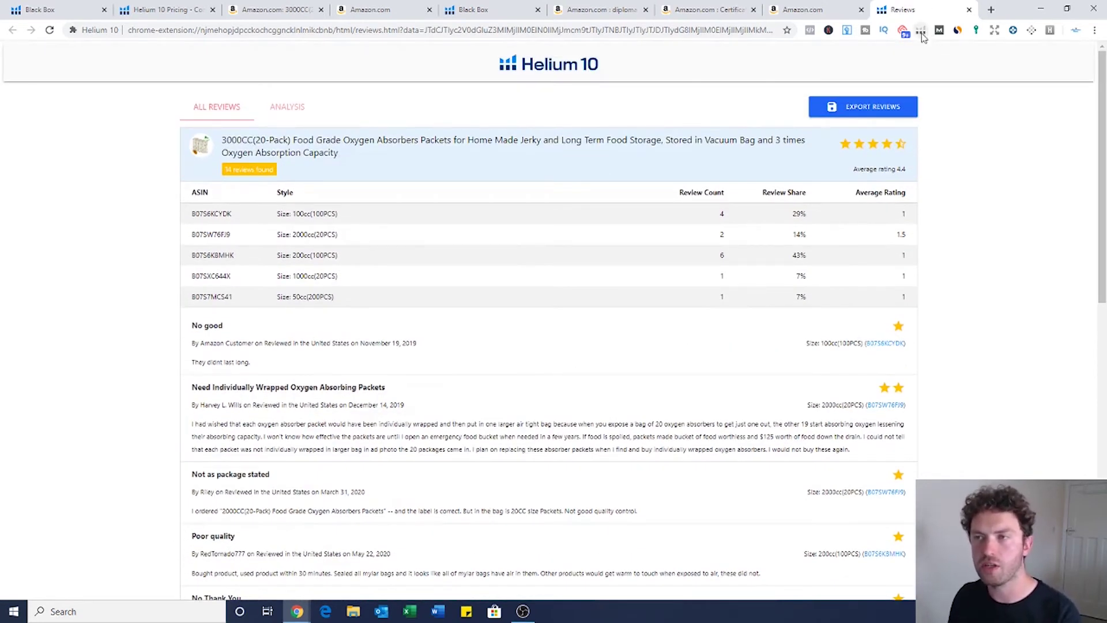
# Return to the oxygen absorbers' Amazon listing and check the Review Insights date, purchase and star-rating filters
pyautogui.click(278, 10)
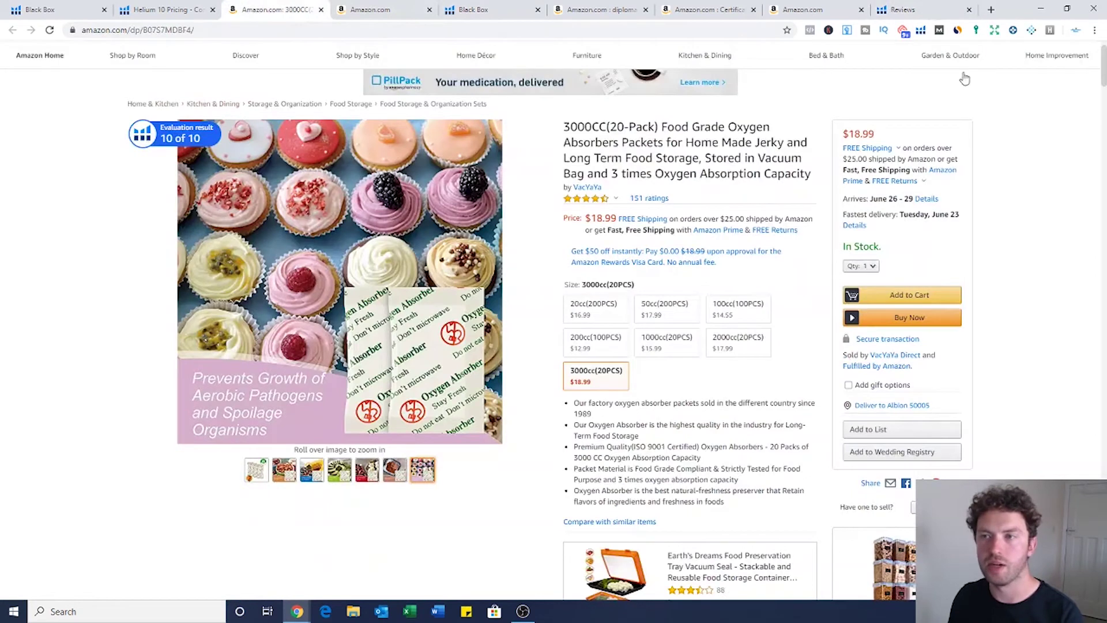
pyautogui.click(921, 31)
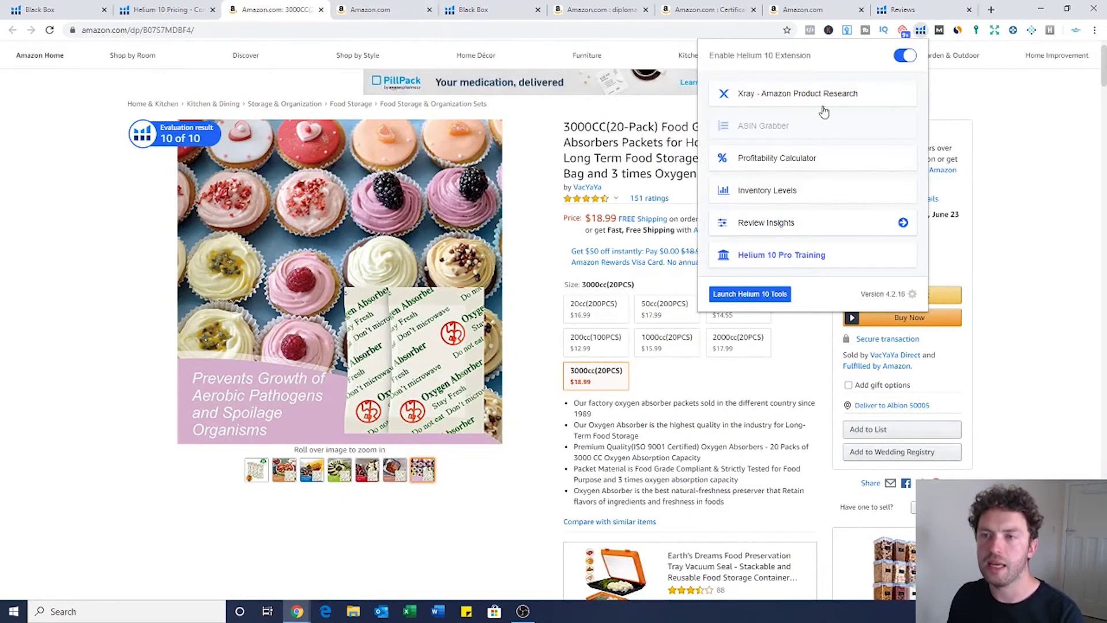
pyautogui.click(782, 224)
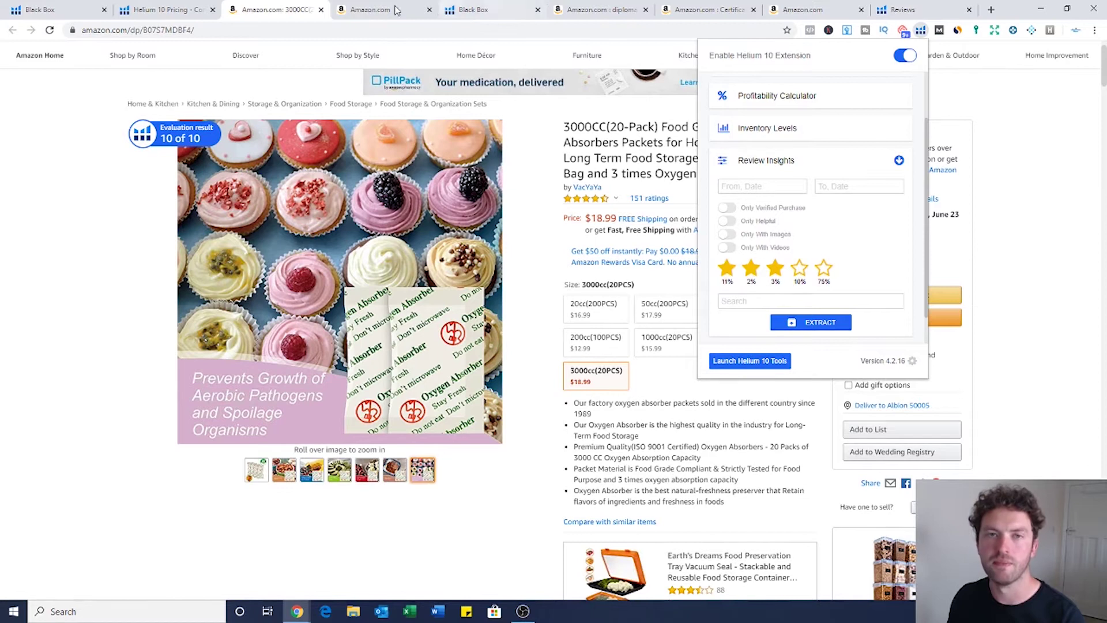
# Read through the extracted critical reviews of the oxygen absorbers to identify the complaints customers repeat
pyautogui.click(903, 10)
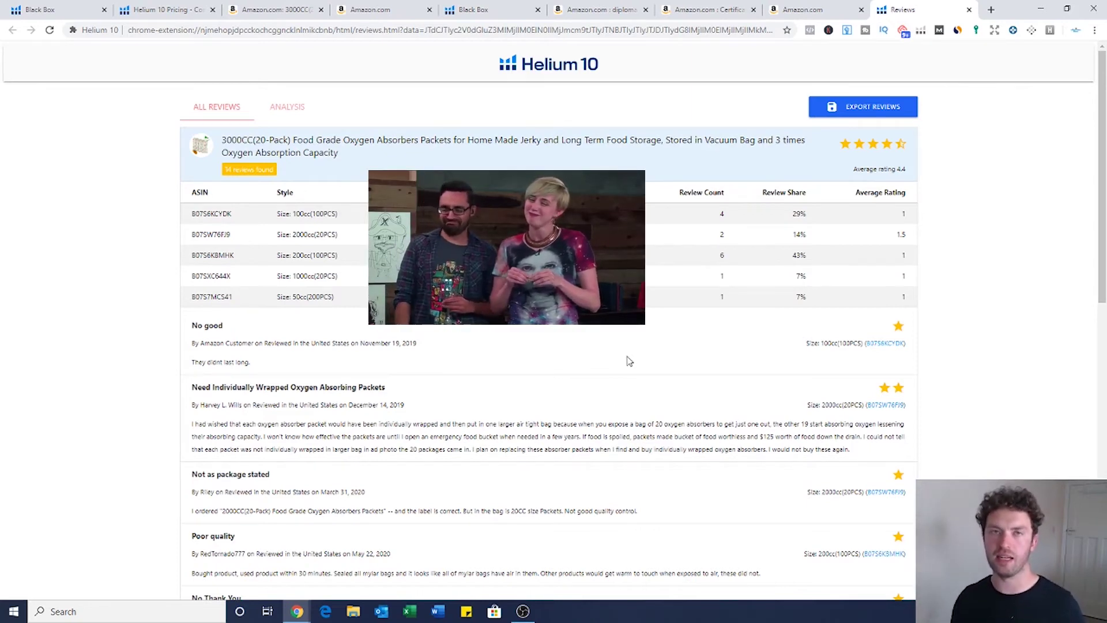
pyautogui.scroll(-2, 331, 392)
pyautogui.scroll(-2, 294, 352)
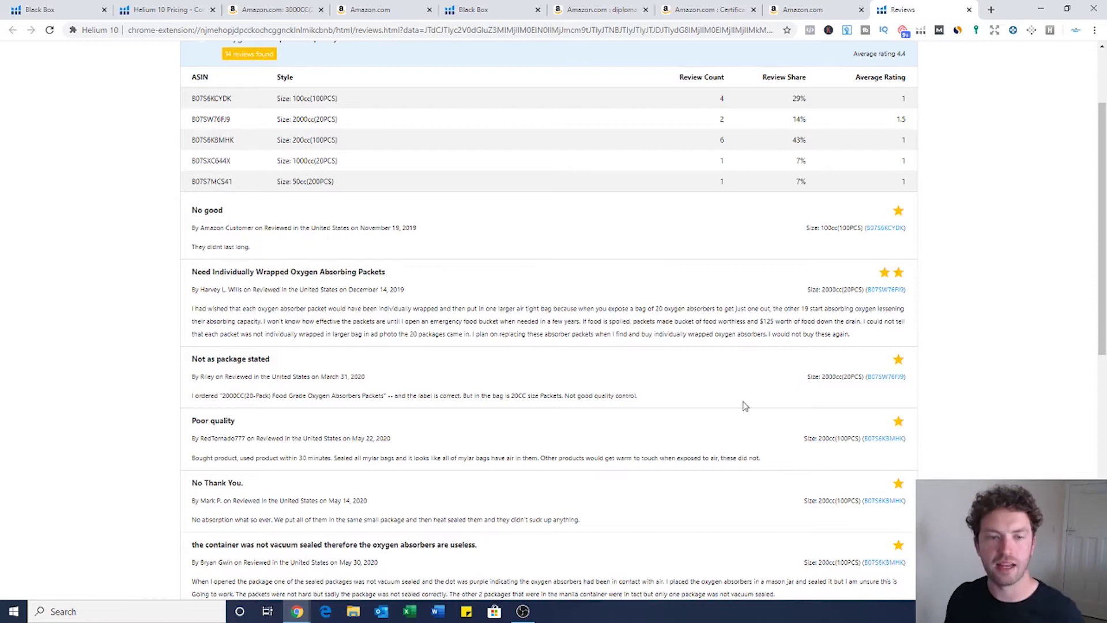
pyautogui.scroll(-3, 637, 408)
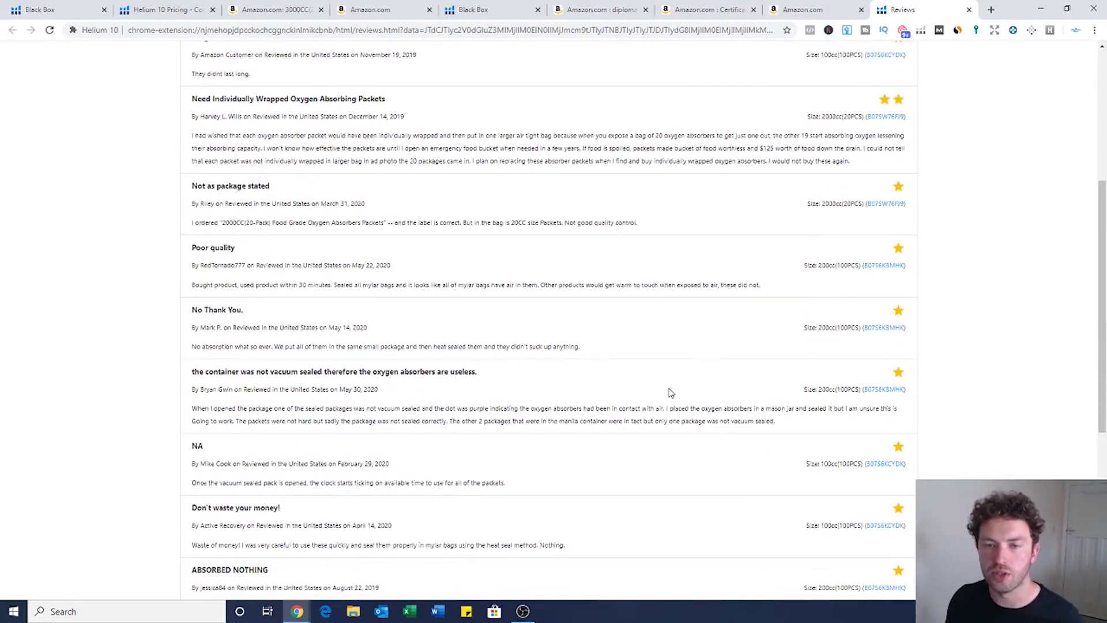
pyautogui.scroll(-2, 704, 320)
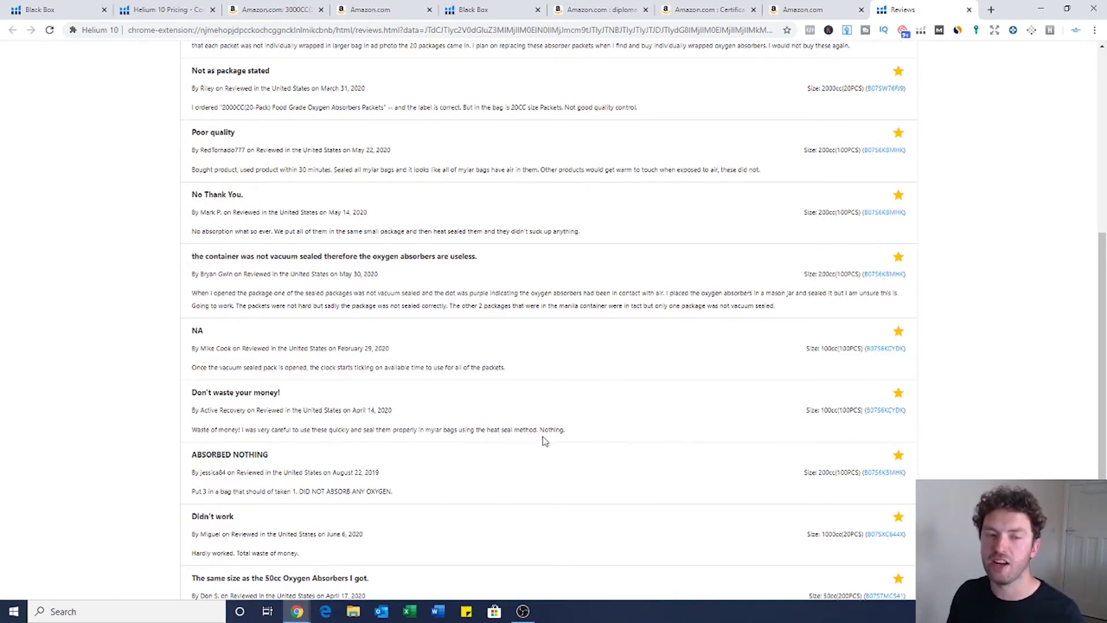
pyautogui.scroll(-2, 554, 421)
pyautogui.scroll(-2, 297, 346)
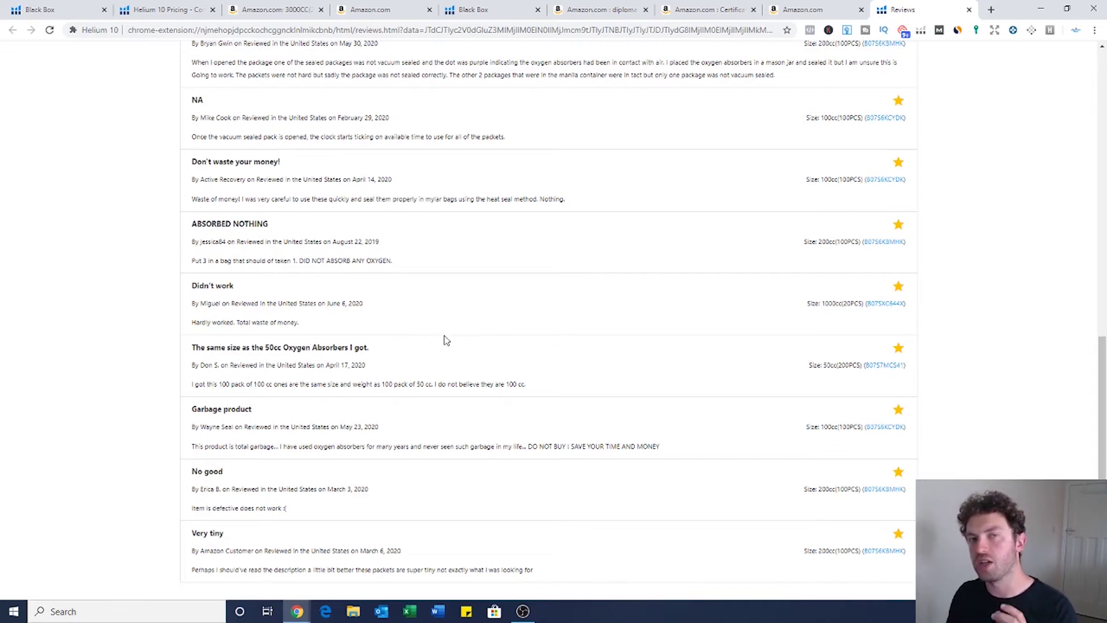
pyautogui.scroll(5, 438, 398)
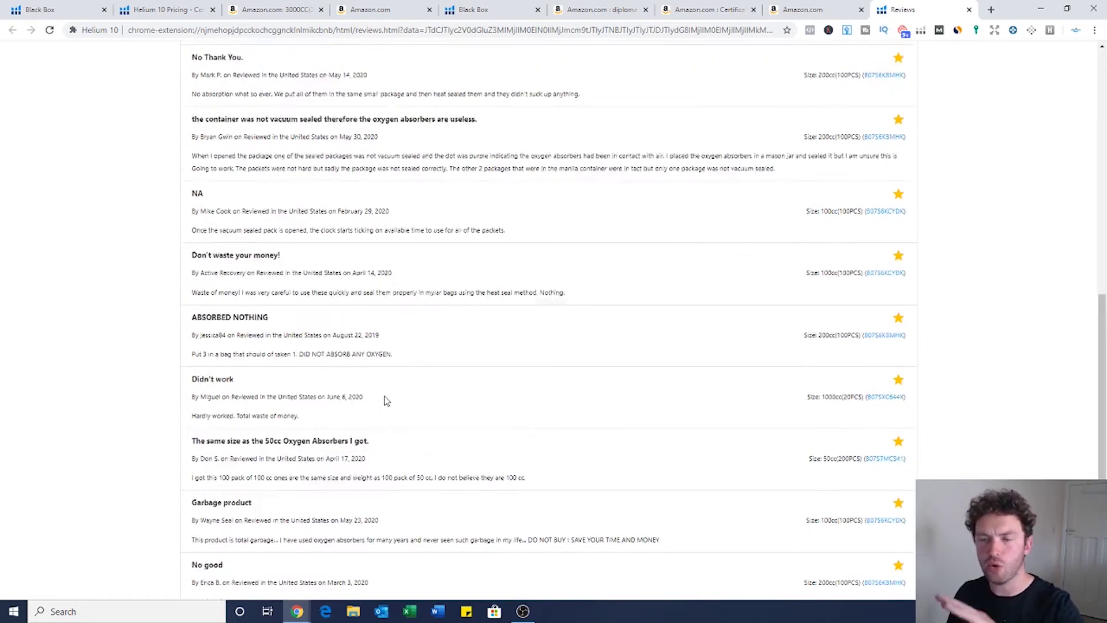
pyautogui.scroll(6, 386, 400)
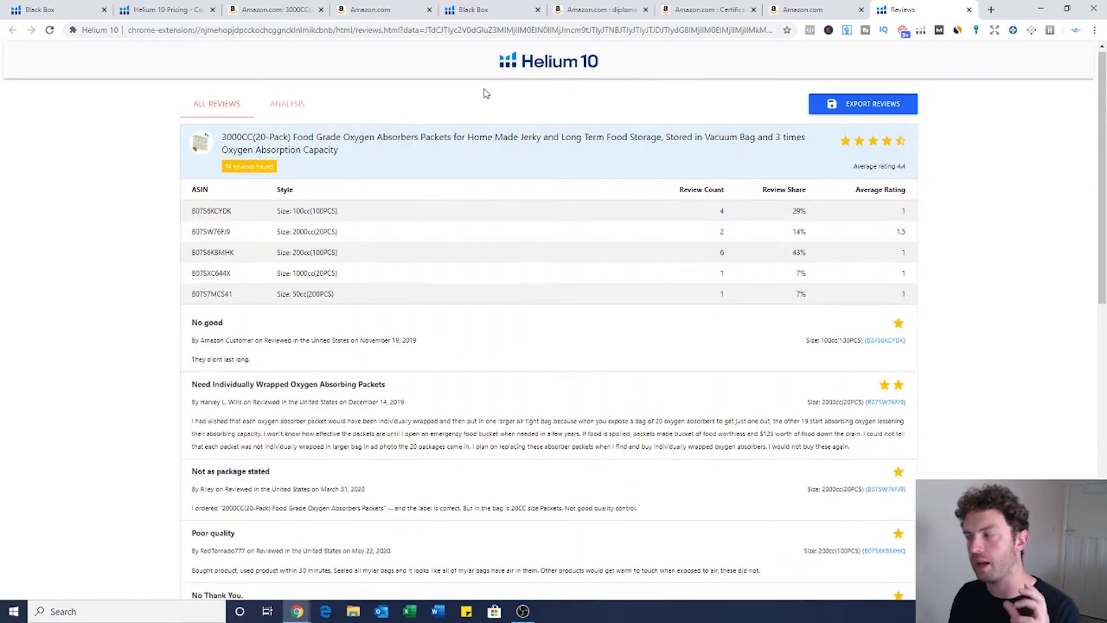
# Switch to the VacYaYa Direct seller's Amazon storefront and examine the full range of products it sells
pyautogui.click(395, 9)
pyautogui.scroll(3, 736, 214)
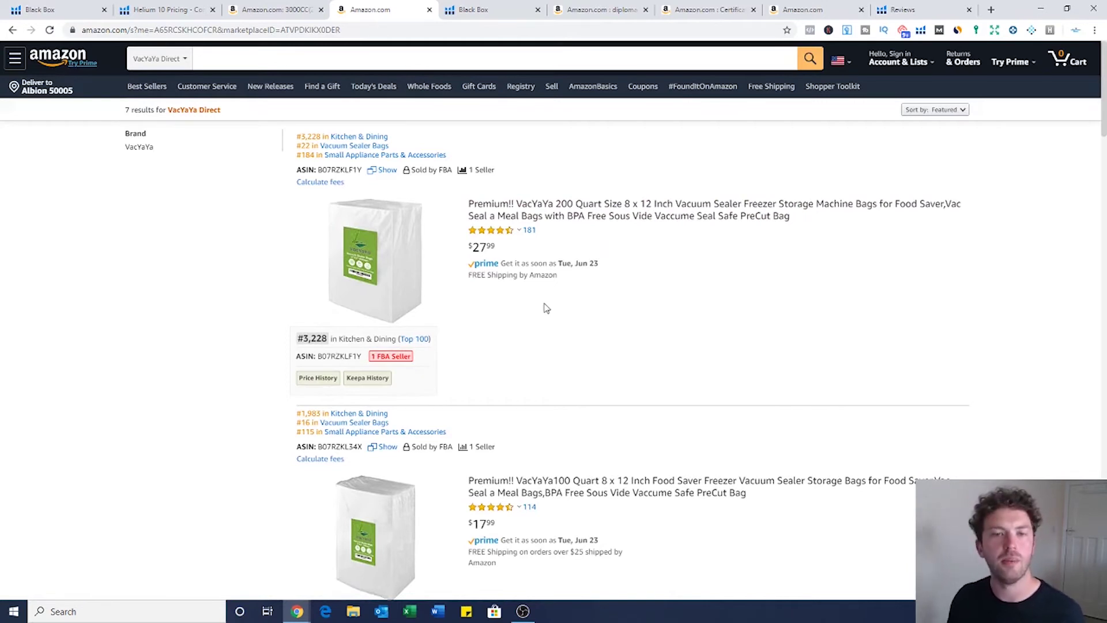
pyautogui.scroll(-6, 458, 201)
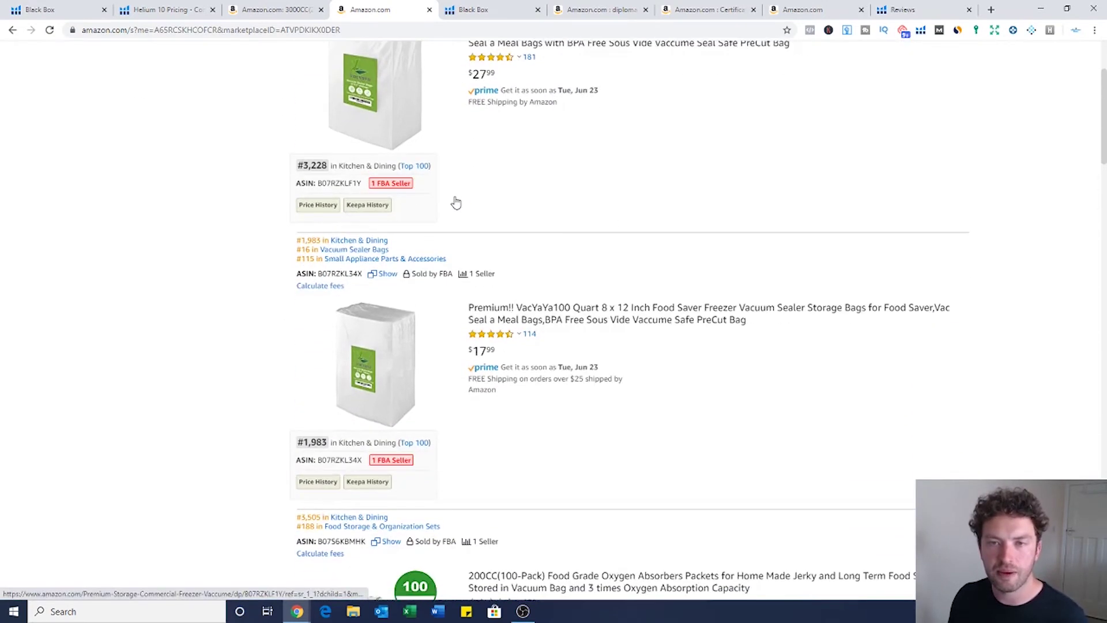
pyautogui.scroll(-5, 457, 201)
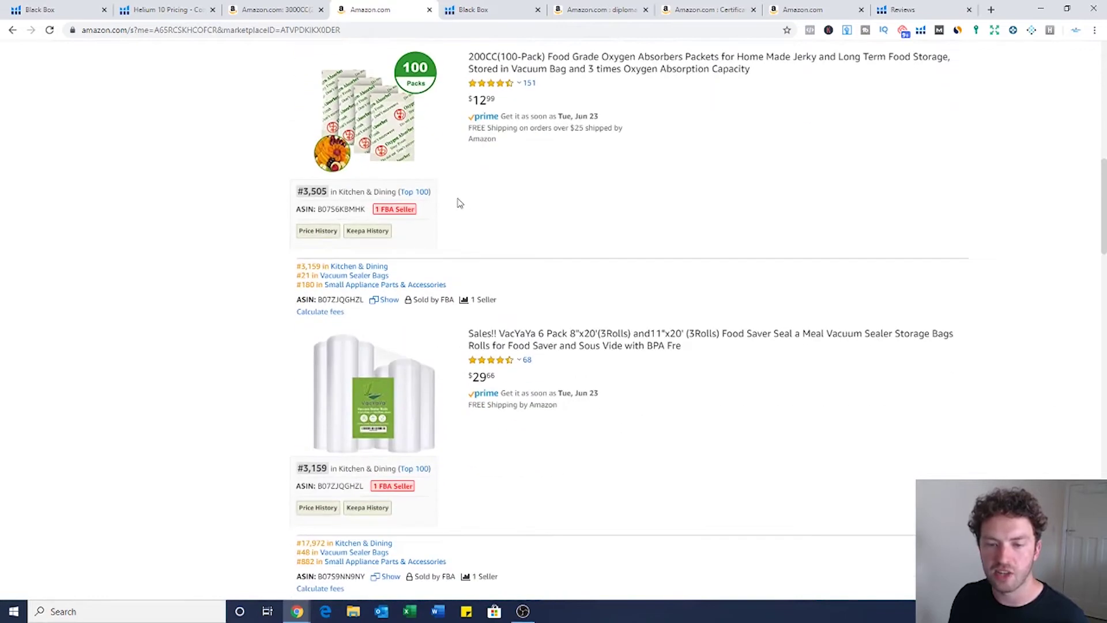
pyautogui.scroll(-2, 611, 331)
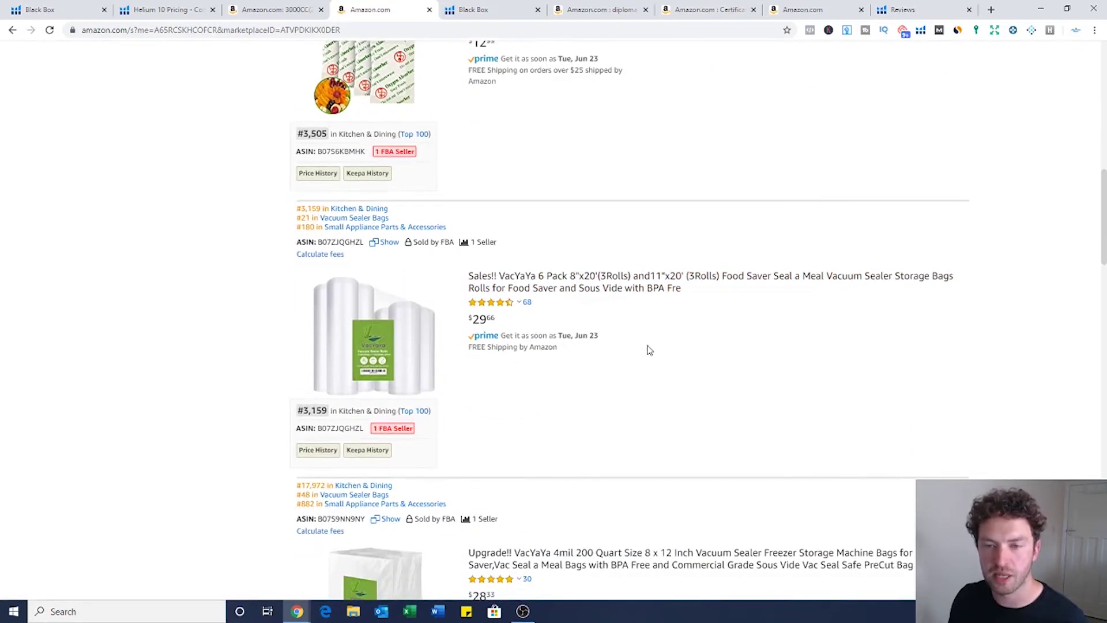
pyautogui.scroll(-3, 634, 321)
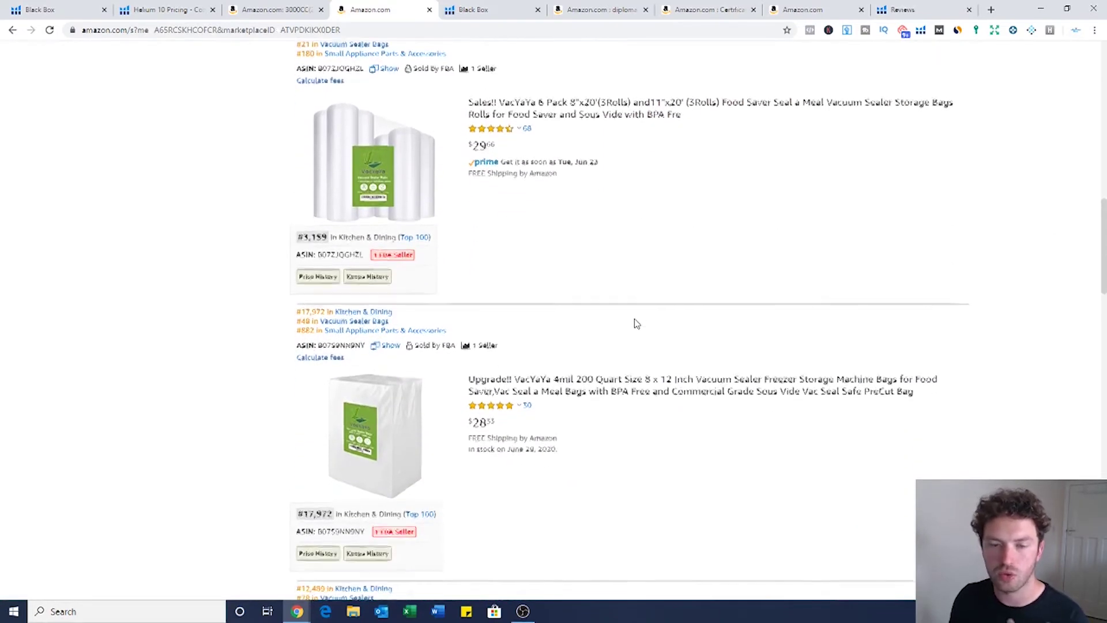
pyautogui.scroll(-9, 635, 324)
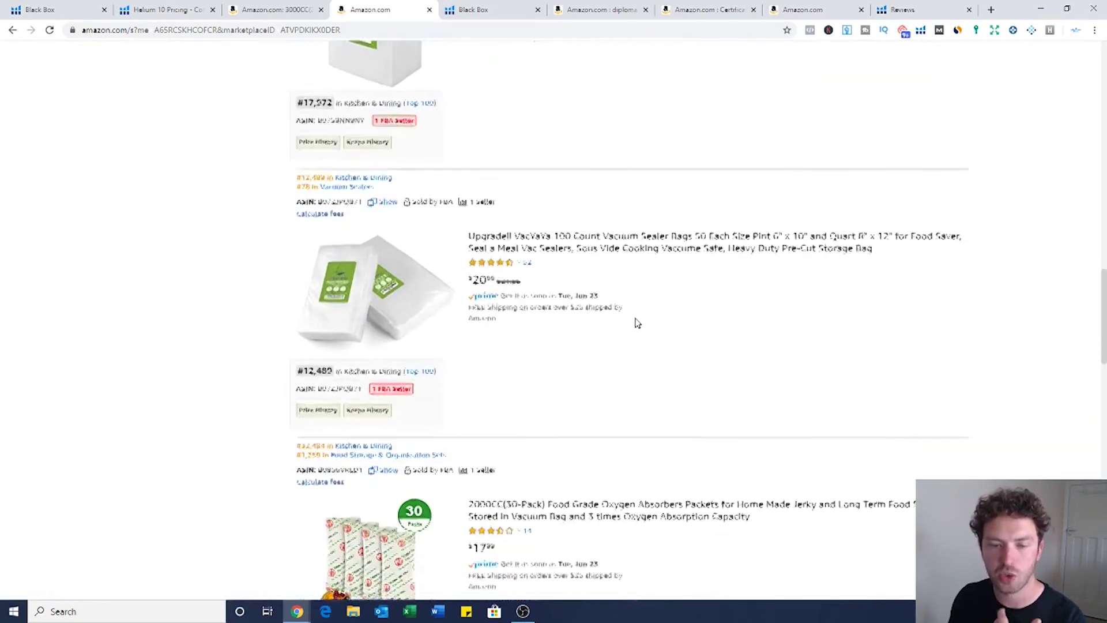
pyautogui.scroll(-4, 638, 323)
pyautogui.scroll(5, 637, 323)
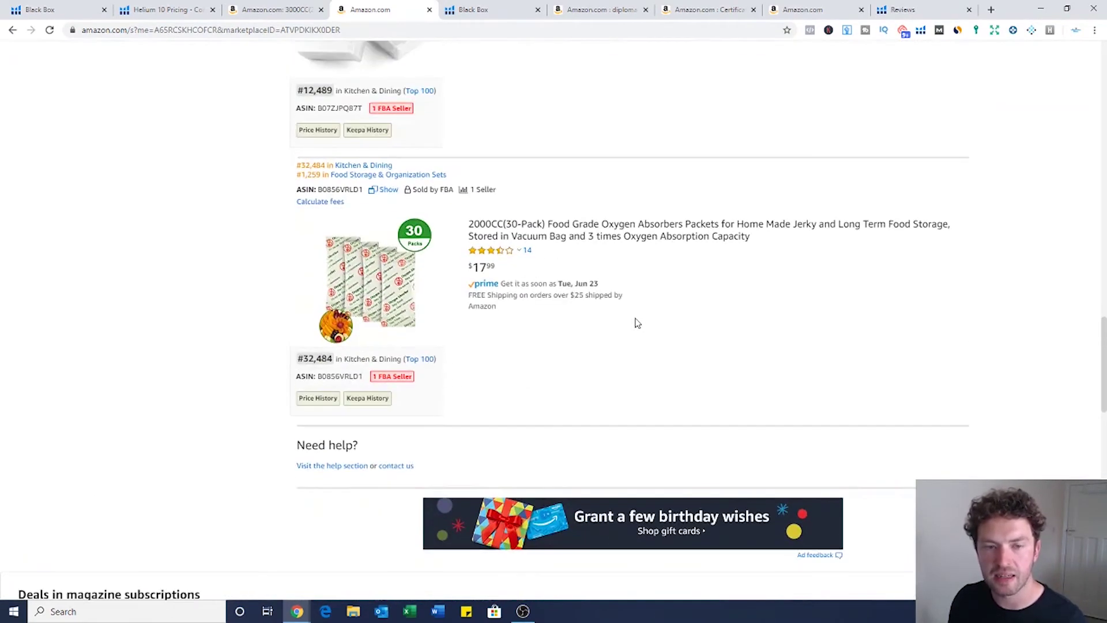
pyautogui.scroll(15, 637, 323)
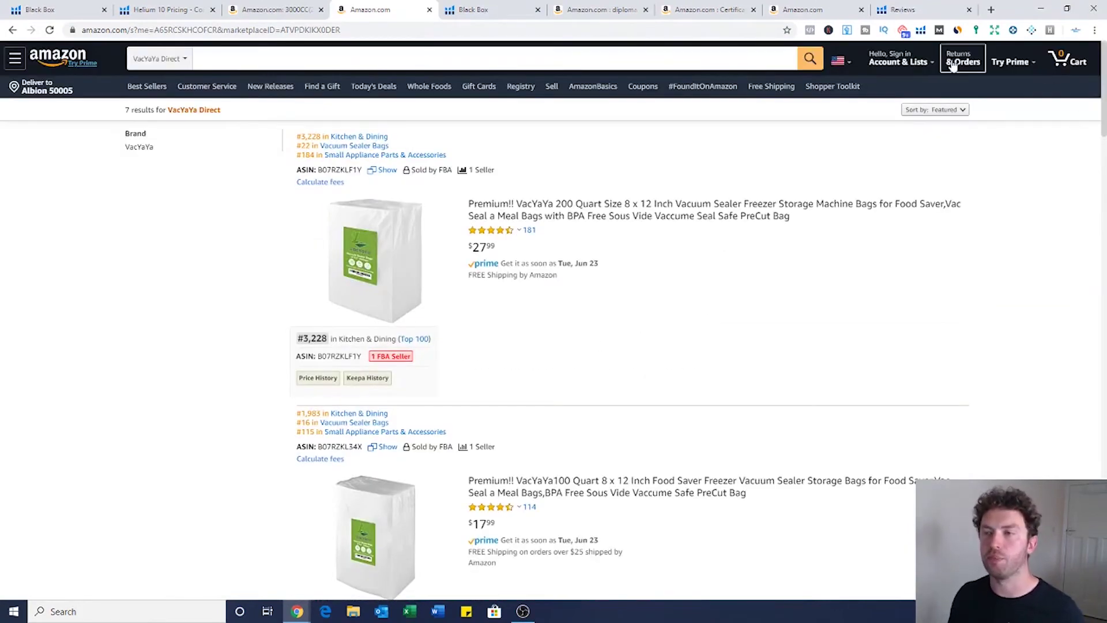
# Run Helium 10's Xray on the VacYaYa Direct storefront, check its total revenue and average reviews, and close the report
pyautogui.click(921, 31)
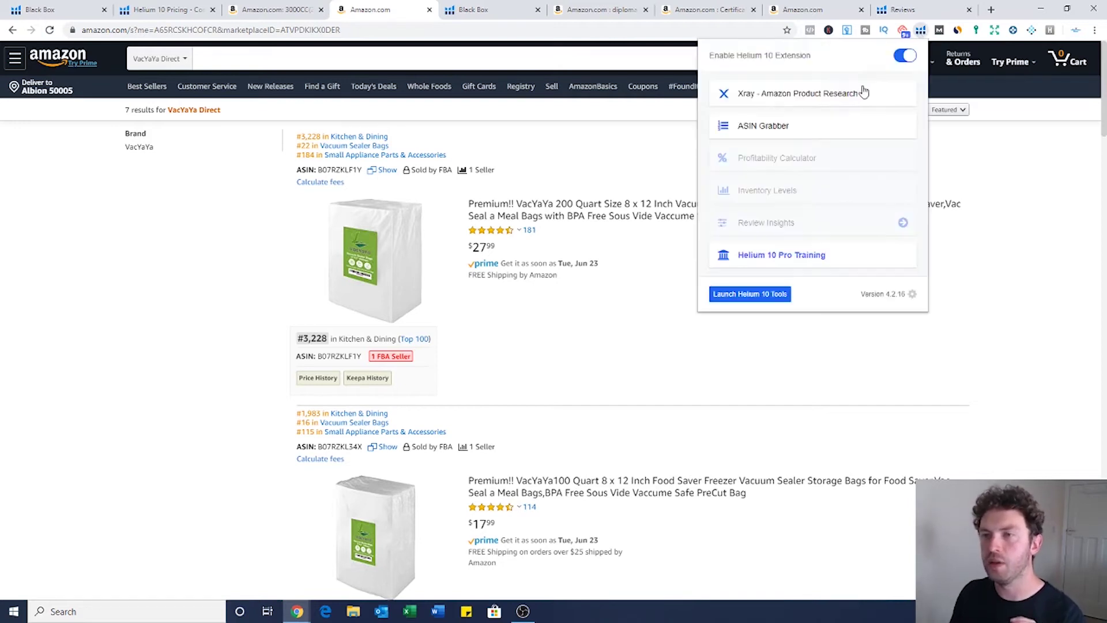
pyautogui.click(864, 93)
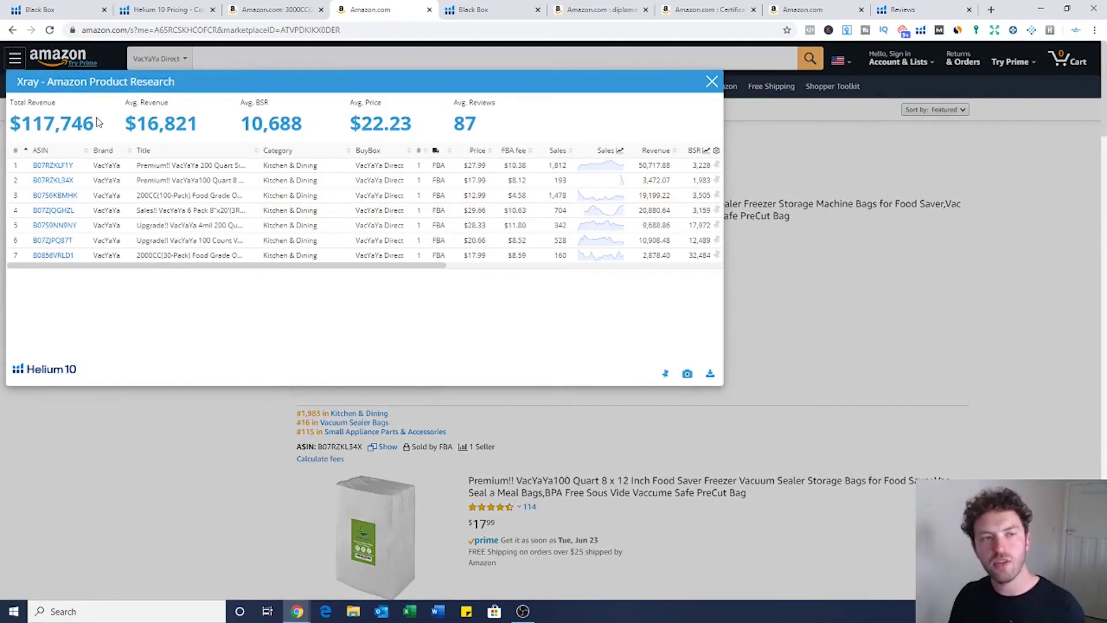
pyautogui.moveTo(99, 127); pyautogui.dragTo(9, 125)
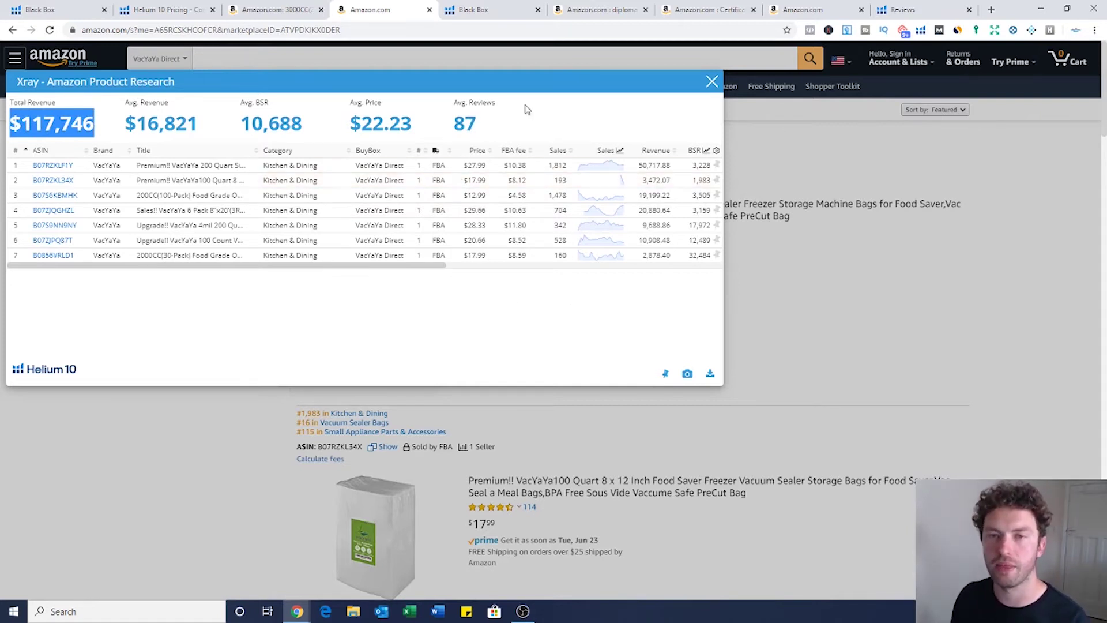
pyautogui.click(486, 165)
pyautogui.moveTo(487, 123); pyautogui.dragTo(454, 123)
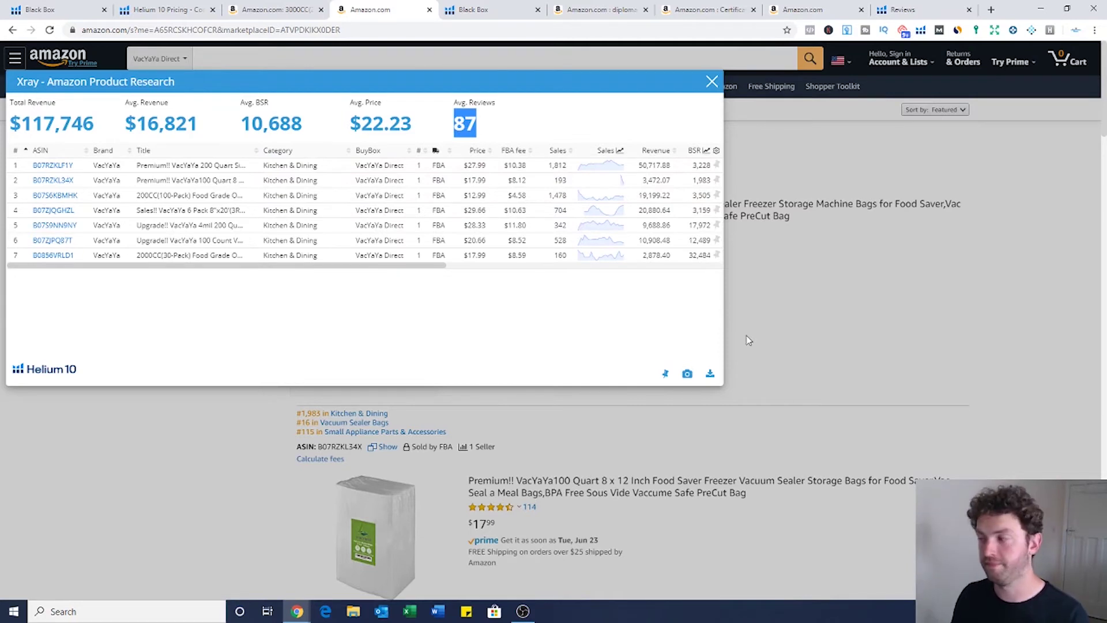
pyautogui.click(711, 83)
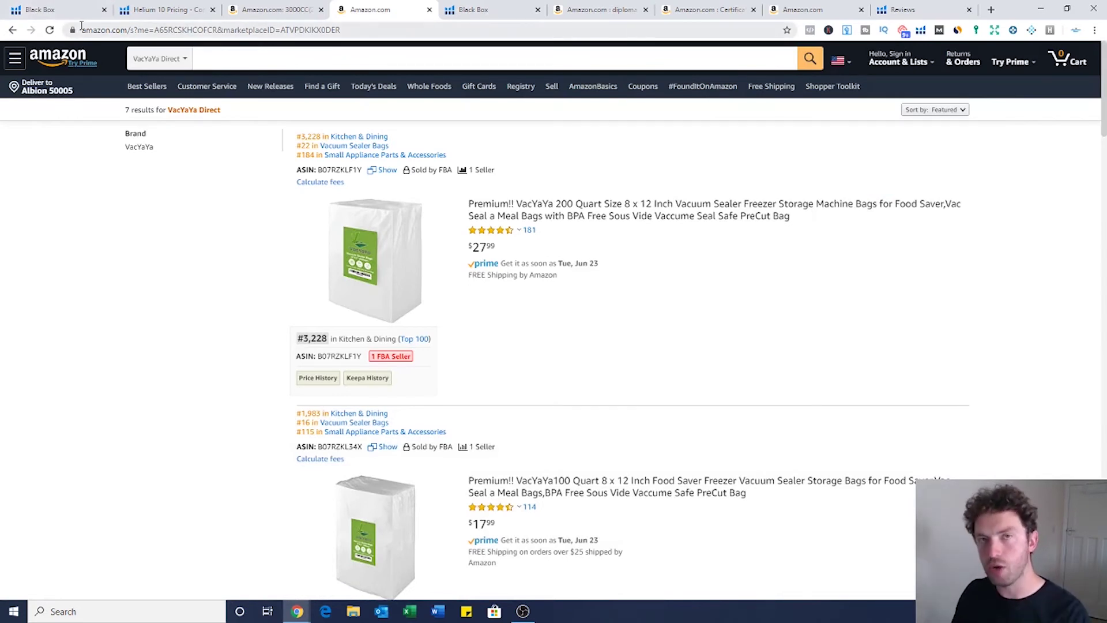
# Switch to Black Box's keyword research and review the search volume, monthly revenue, price, review count and word count filters
pyautogui.click(482, 19)
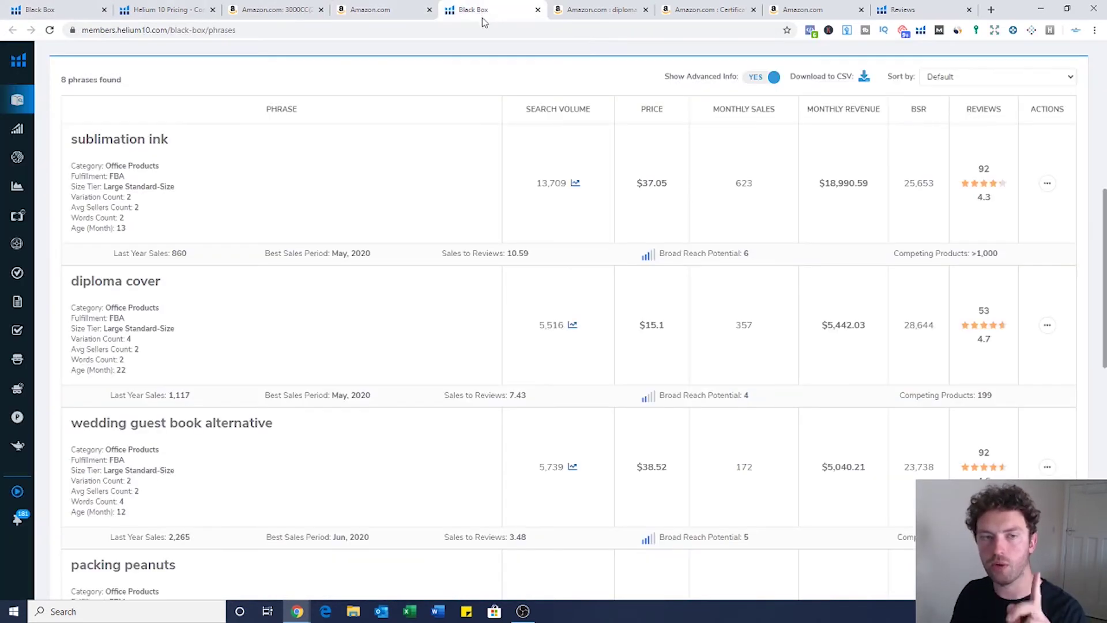
pyautogui.scroll(8, 554, 233)
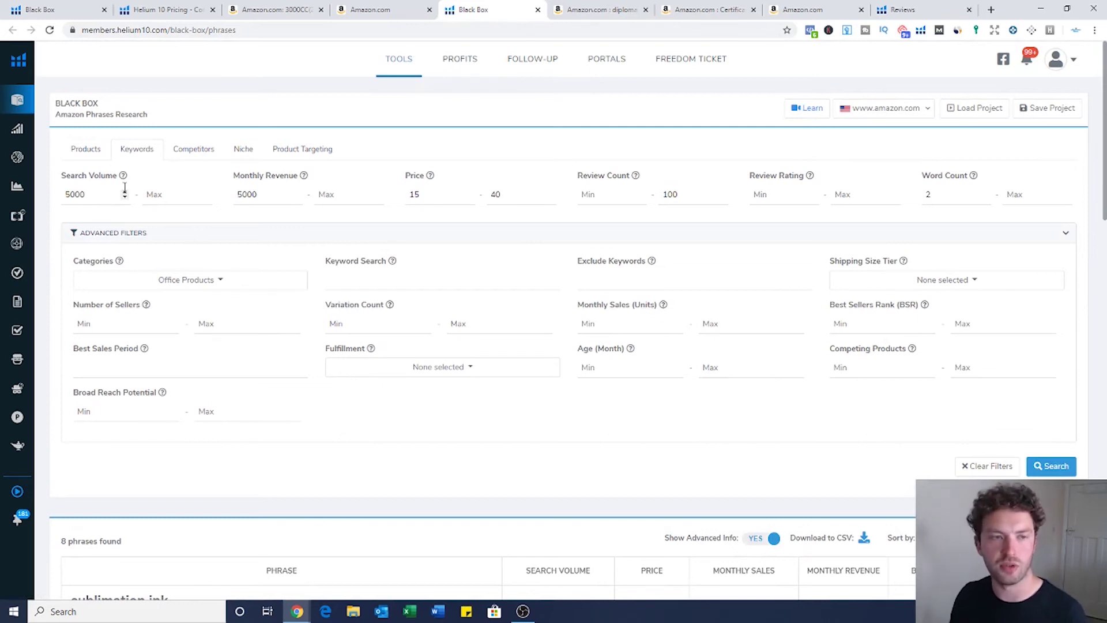
pyautogui.moveTo(92, 197); pyautogui.dragTo(65, 194)
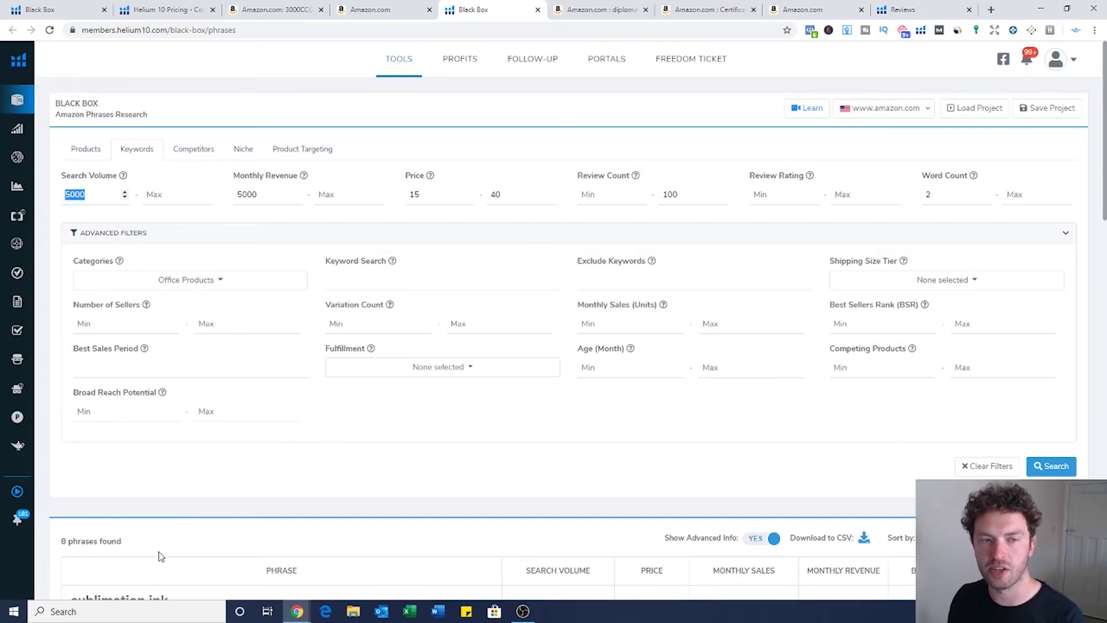
pyautogui.click(287, 196)
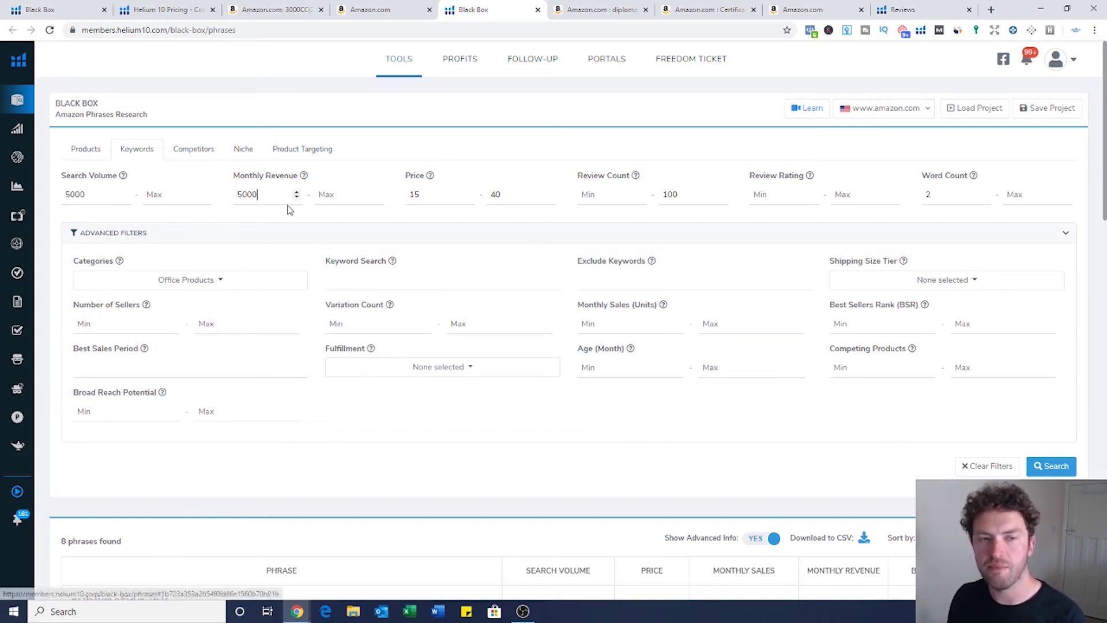
pyautogui.doubleClick(255, 193)
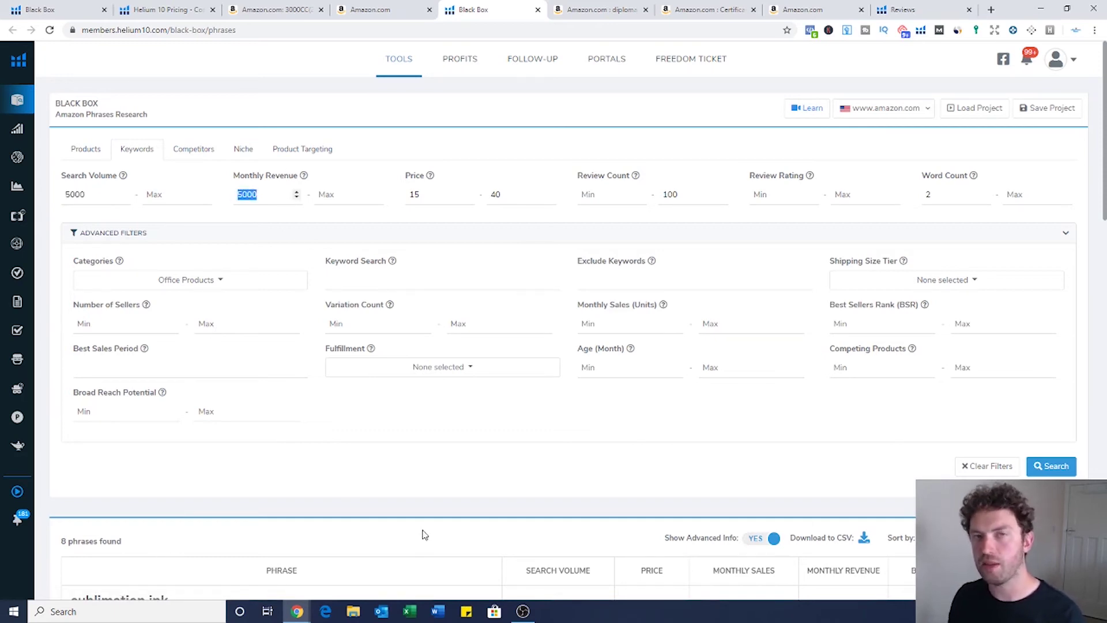
pyautogui.doubleClick(424, 196)
pyautogui.doubleClick(505, 195)
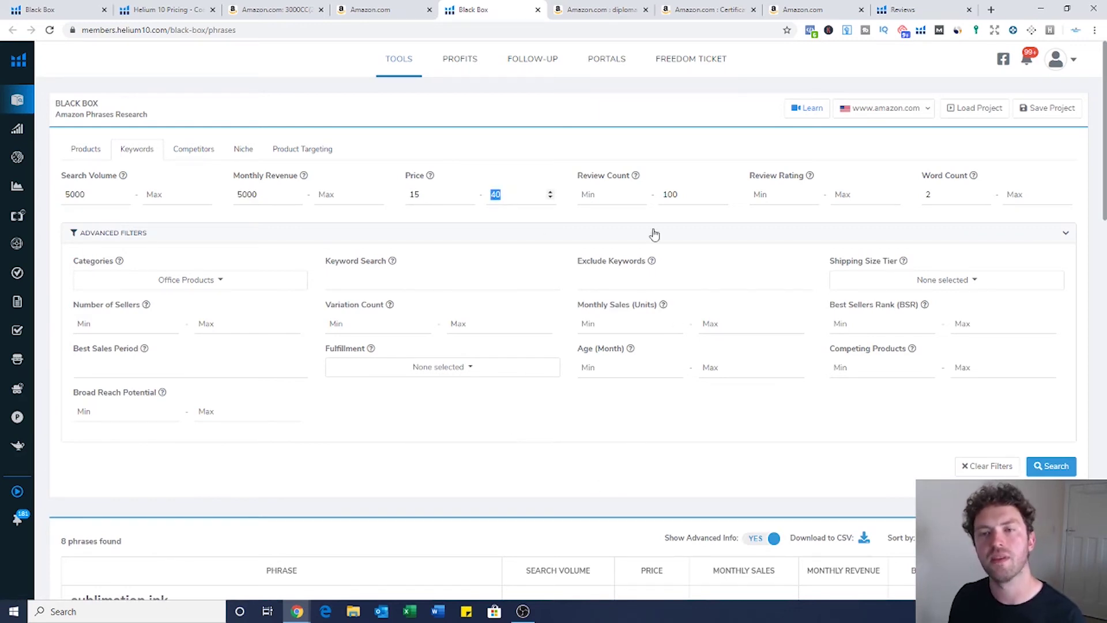
pyautogui.doubleClick(671, 194)
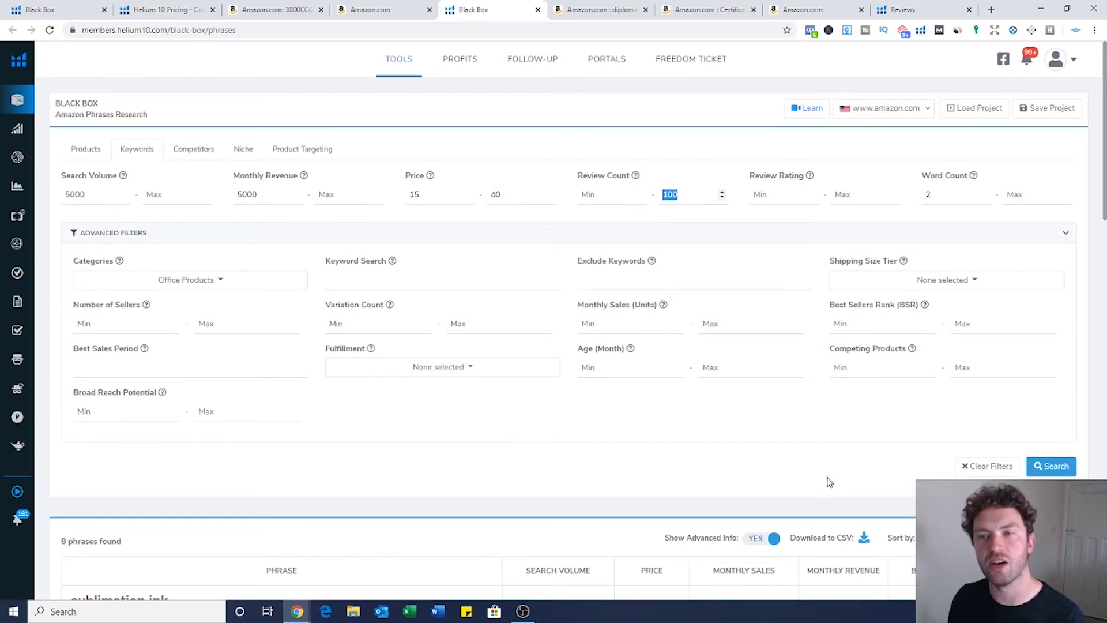
pyautogui.click(948, 196)
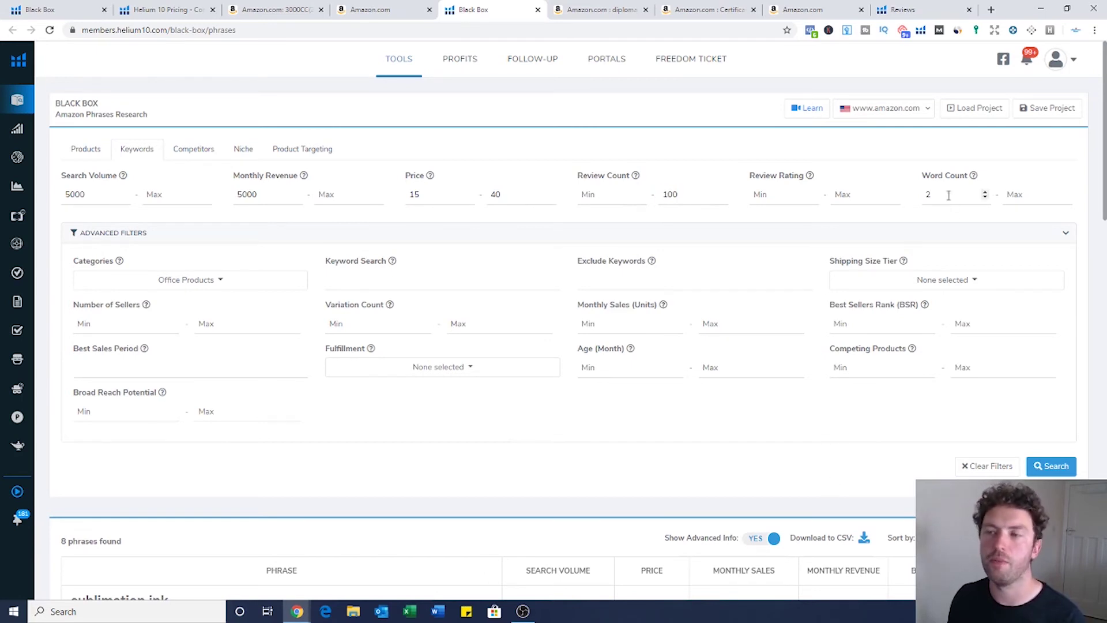
# Check the word count and advanced filters, then recheck the search volume, monthly revenue, price and review count limits of the keyword search
pyautogui.click(939, 197)
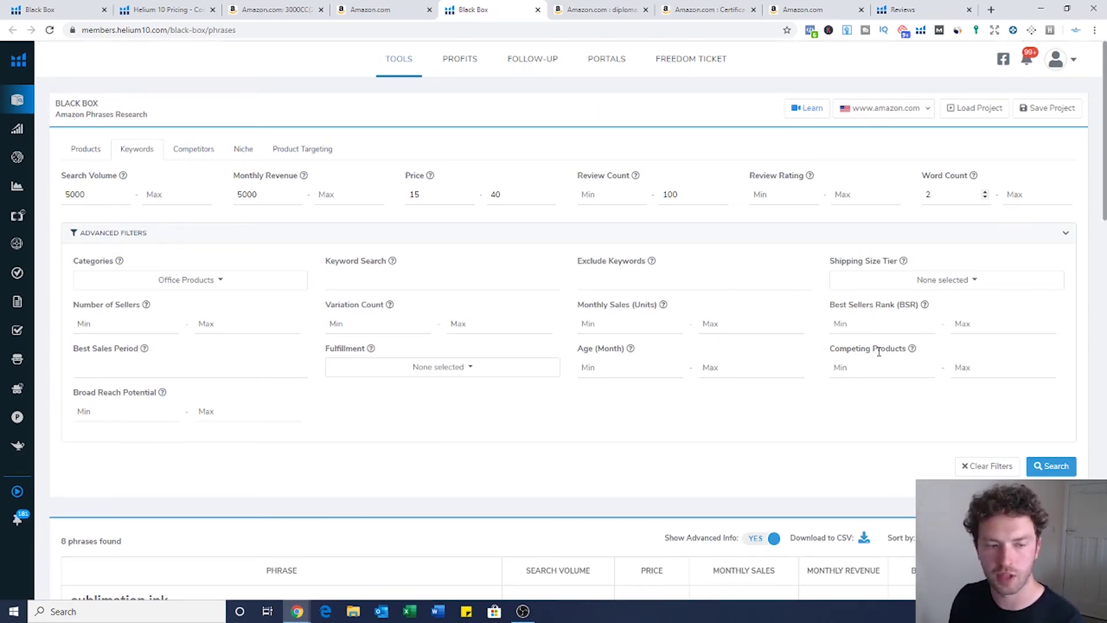
pyautogui.scroll(-1, 879, 351)
pyautogui.scroll(-2, 744, 264)
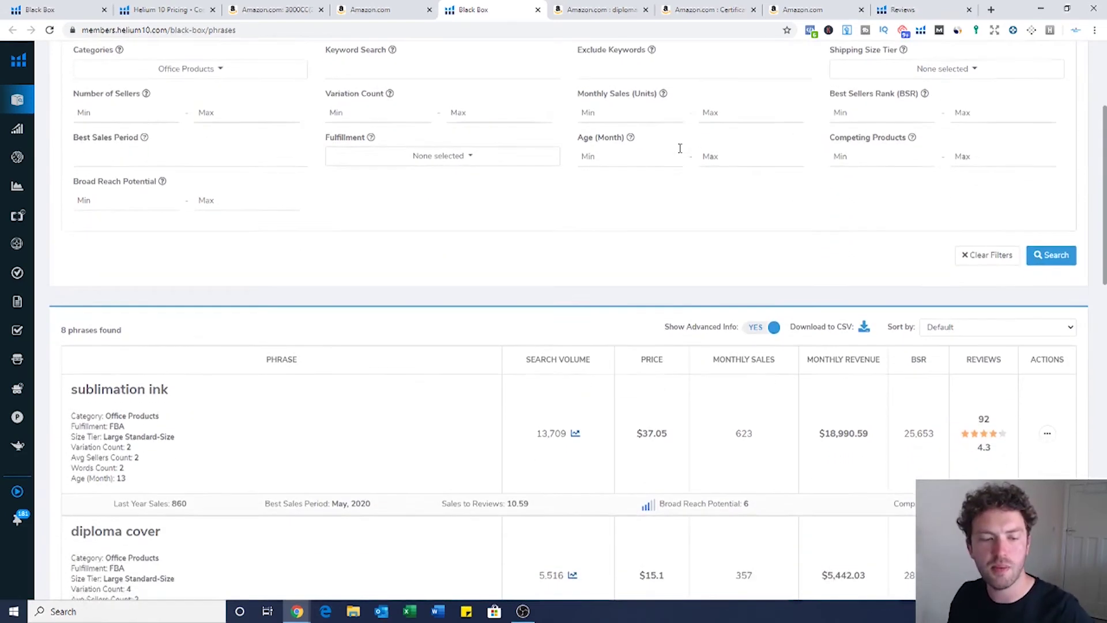
pyautogui.scroll(3, 682, 148)
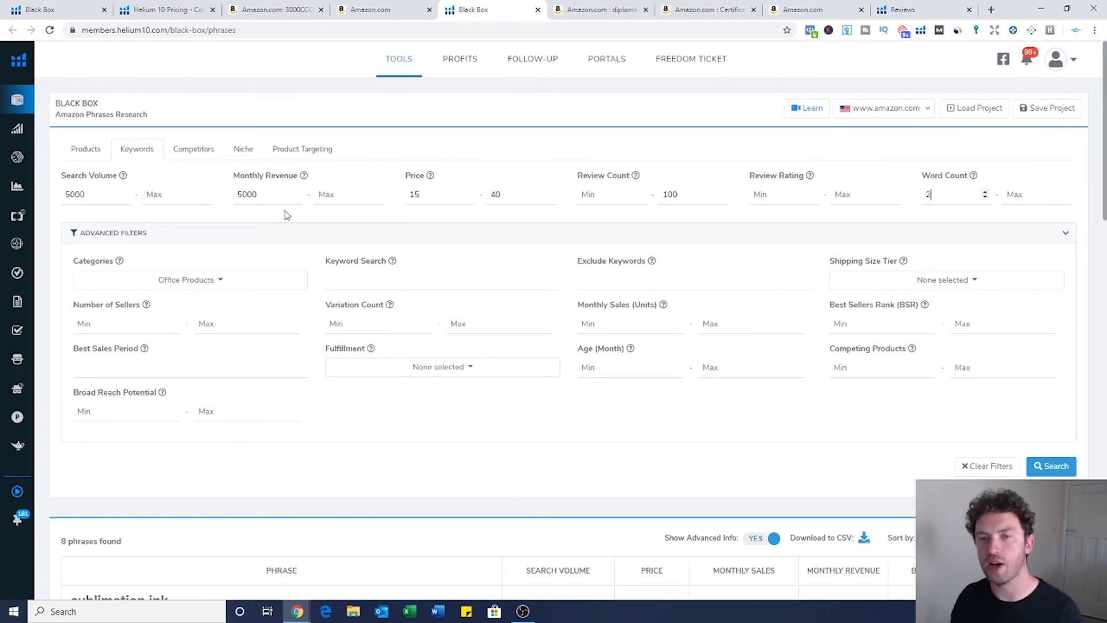
pyautogui.moveTo(121, 195); pyautogui.dragTo(65, 197)
pyautogui.moveTo(236, 194); pyautogui.dragTo(355, 202)
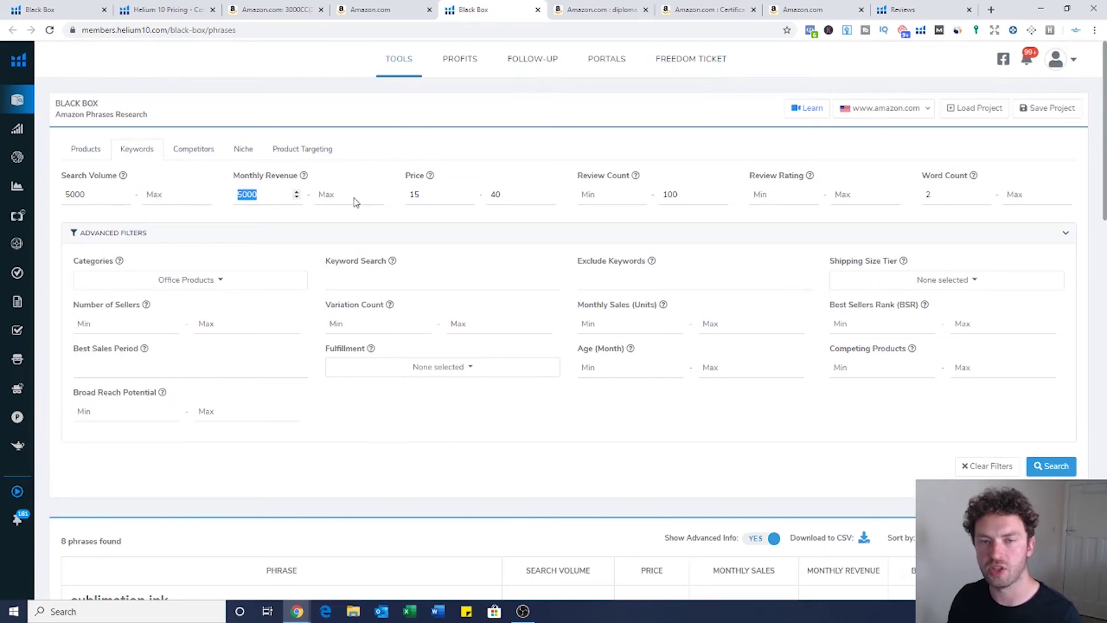
pyautogui.doubleClick(425, 195)
pyautogui.doubleClick(507, 195)
pyautogui.click(685, 192)
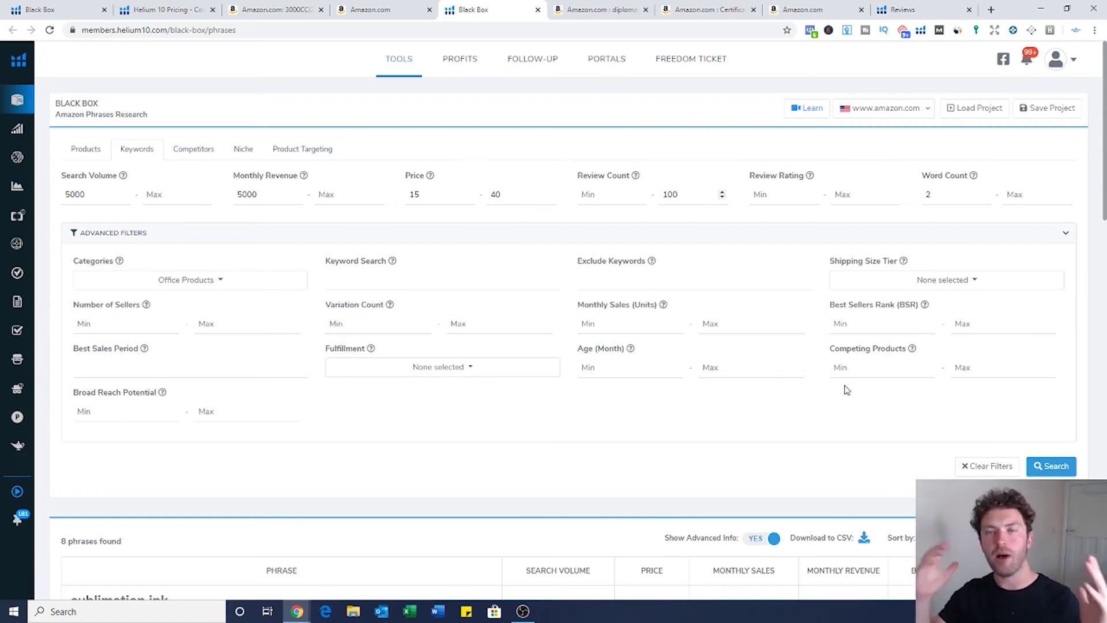
# Examine the "sublimation ink" phrase in the keyword results, checking its monthly revenue and review count
pyautogui.scroll(-6, 859, 394)
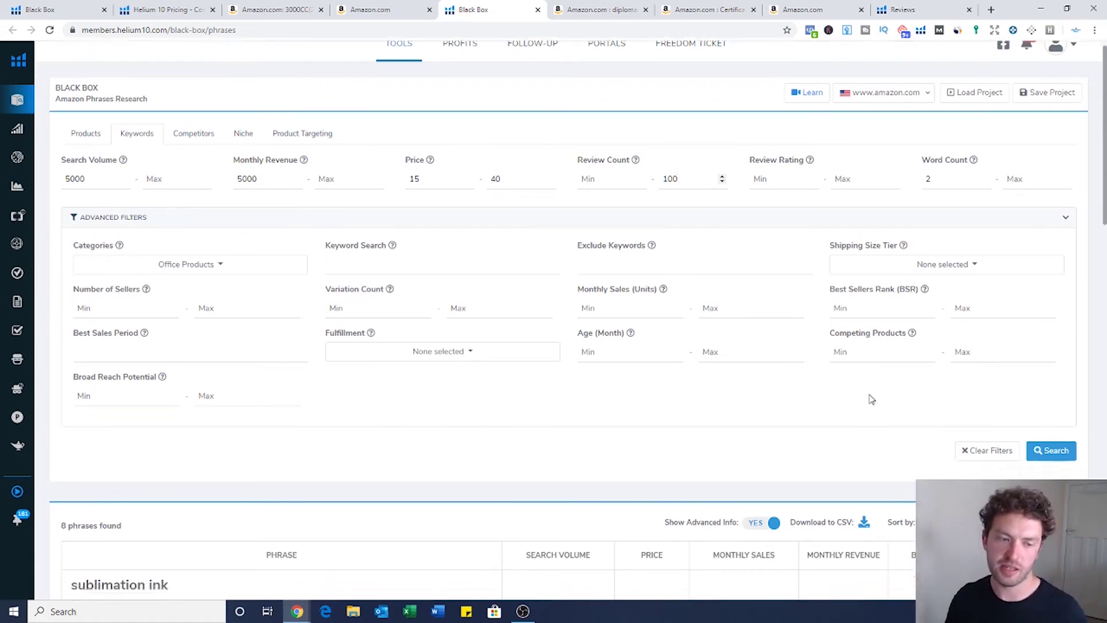
pyautogui.moveTo(177, 258); pyautogui.dragTo(60, 258)
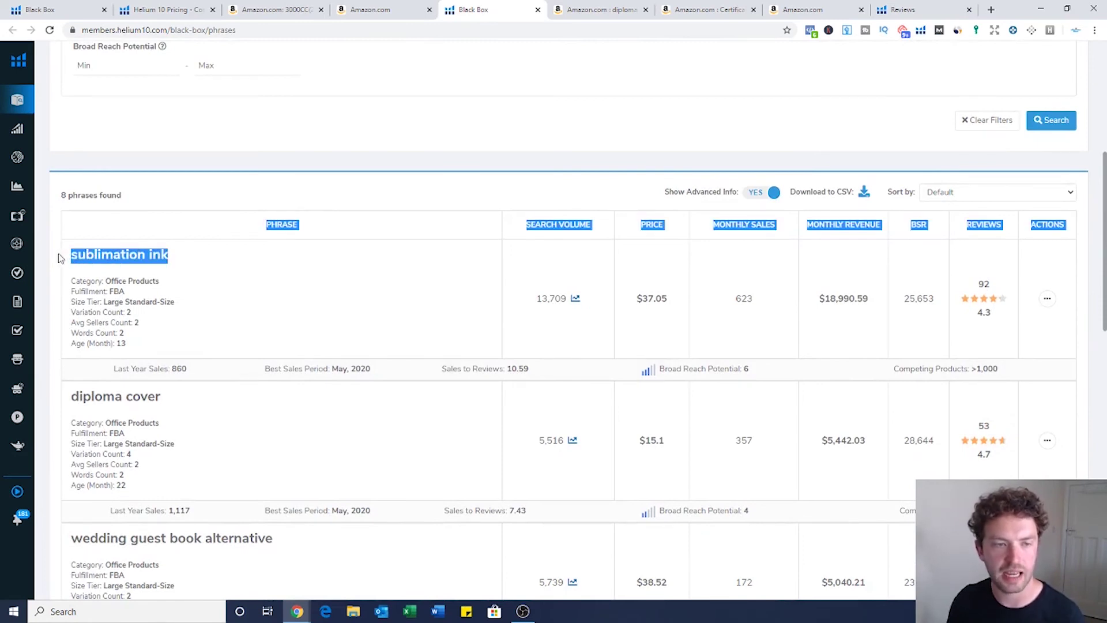
pyautogui.click(179, 259)
pyautogui.scroll(-1, 194, 255)
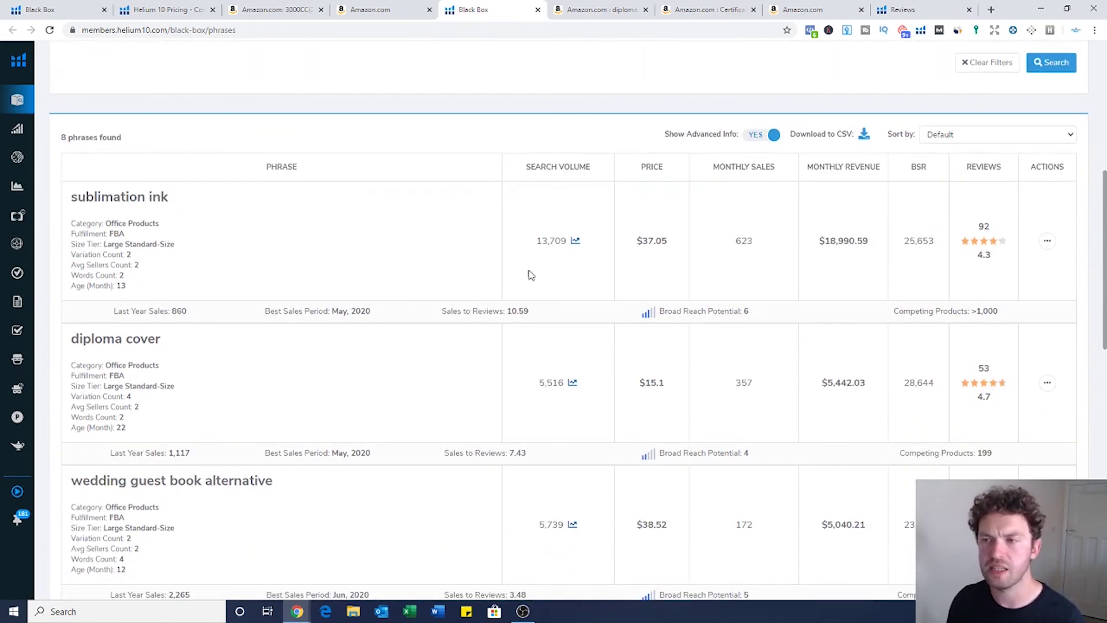
pyautogui.moveTo(872, 241); pyautogui.dragTo(819, 242)
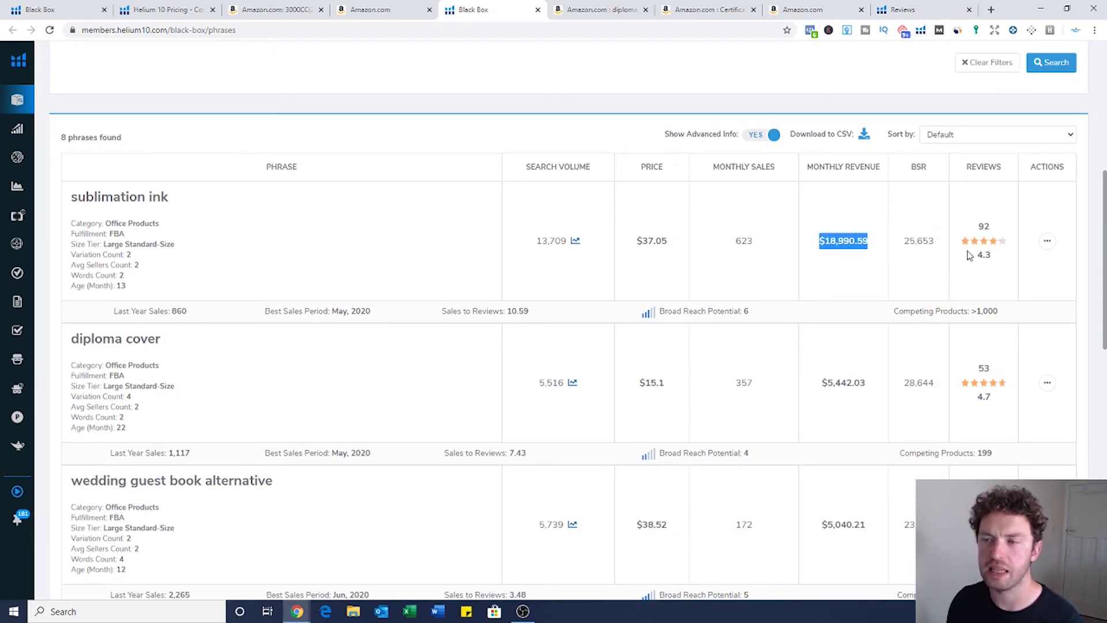
pyautogui.moveTo(991, 230); pyautogui.dragTo(978, 229)
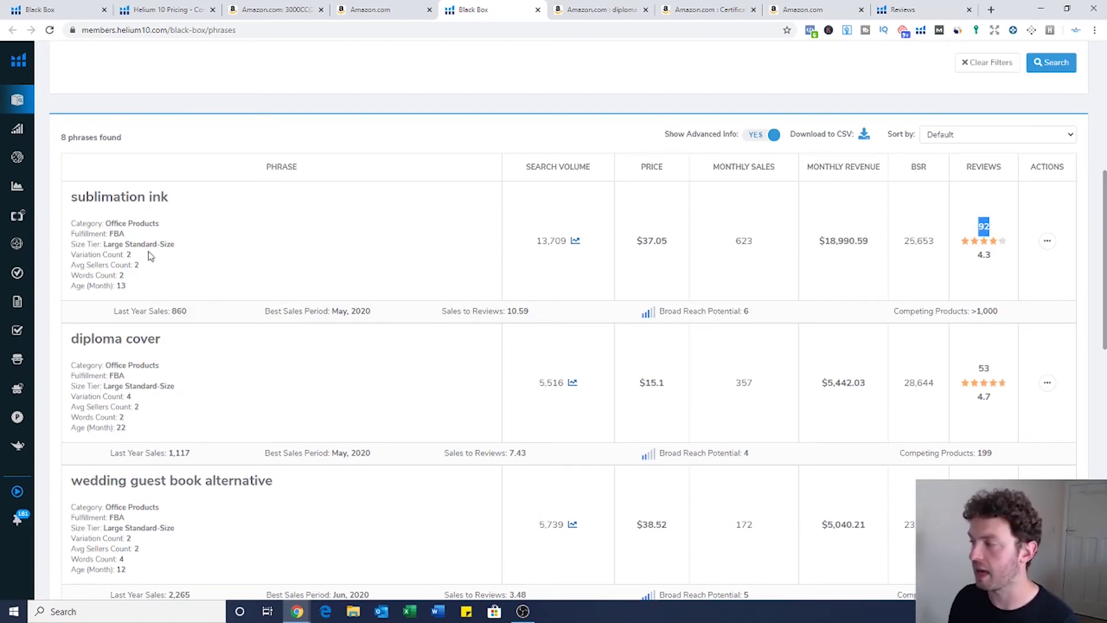
# Browse the other phrases found, such as wedding guest book alternative and packing peanuts, for possible product ideas
pyautogui.scroll(-4, 240, 317)
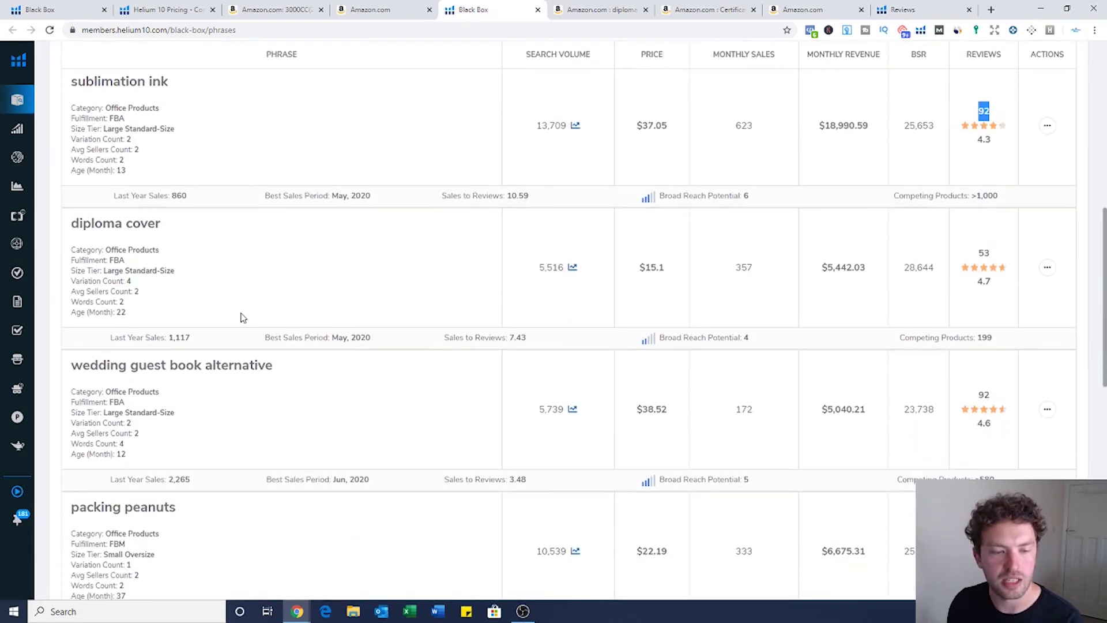
pyautogui.scroll(2, 192, 328)
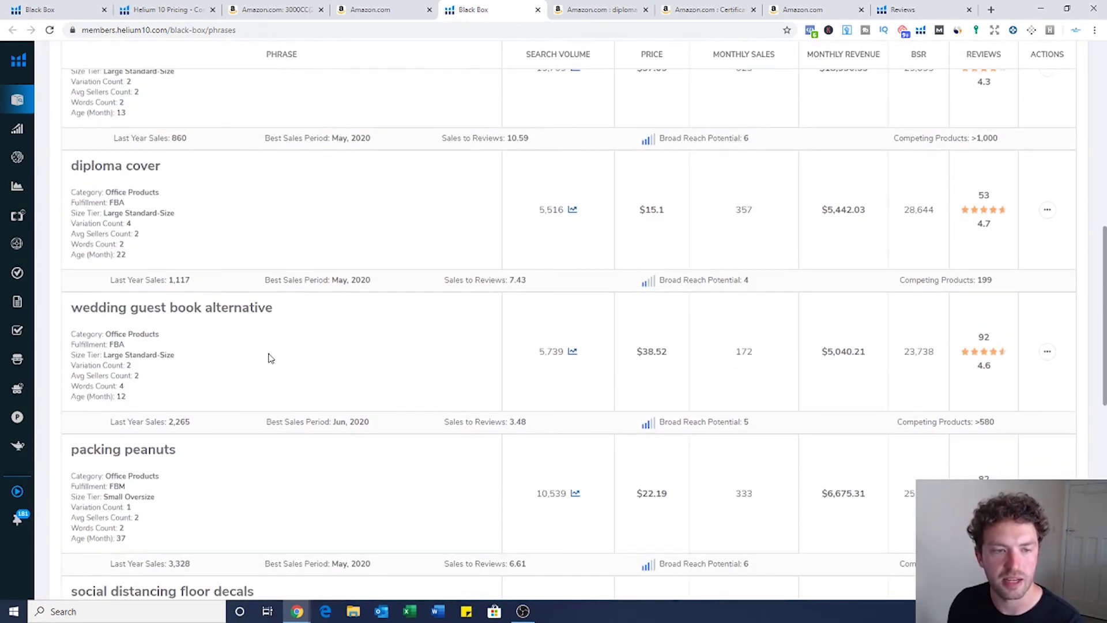
pyautogui.scroll(2, 289, 461)
pyautogui.scroll(-2, 220, 544)
pyautogui.scroll(-2, 191, 496)
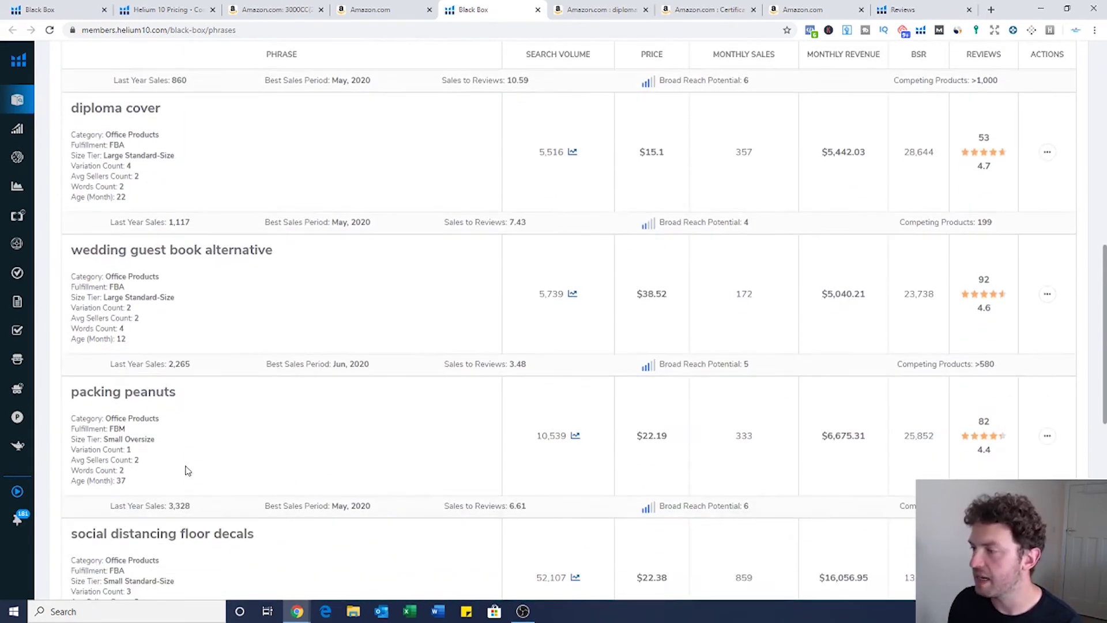
pyautogui.scroll(6, 181, 452)
pyautogui.scroll(-2, 182, 439)
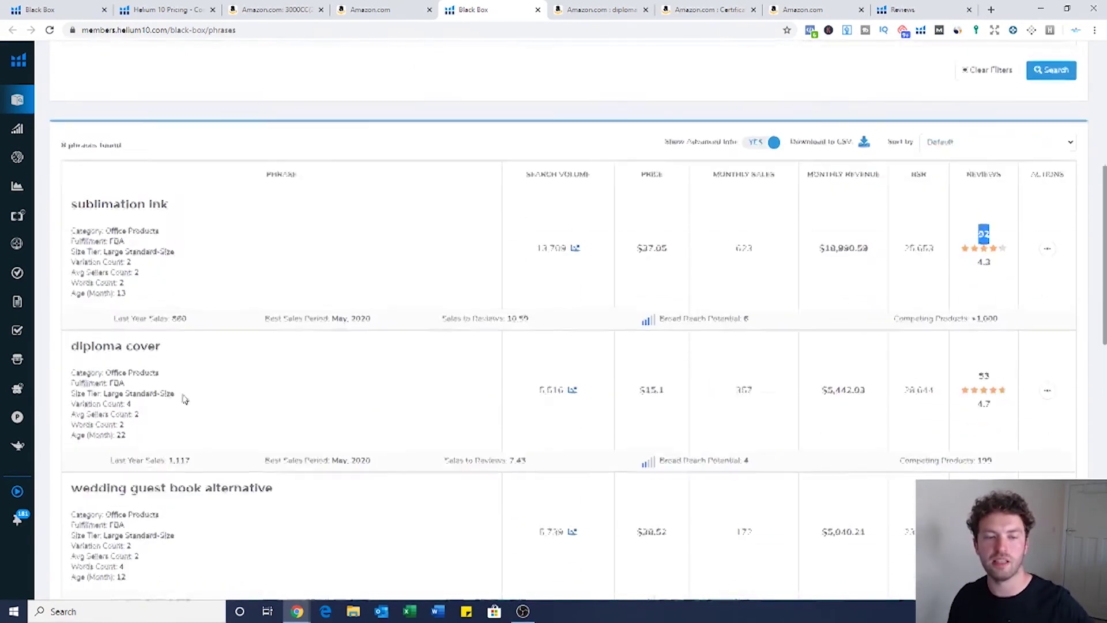
# Examine the "diploma cover" phrase, comparing its sales-to-reviews ratio with sublimation ink and checking its competing products
pyautogui.moveTo(173, 345); pyautogui.dragTo(68, 342)
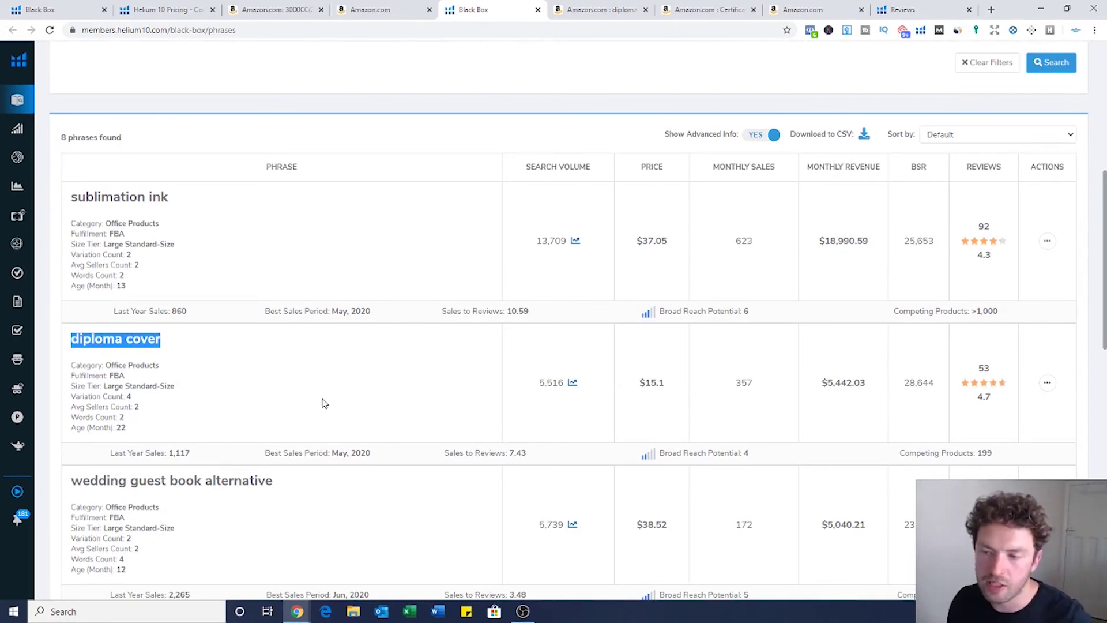
pyautogui.click(374, 372)
pyautogui.moveTo(526, 453); pyautogui.dragTo(446, 454)
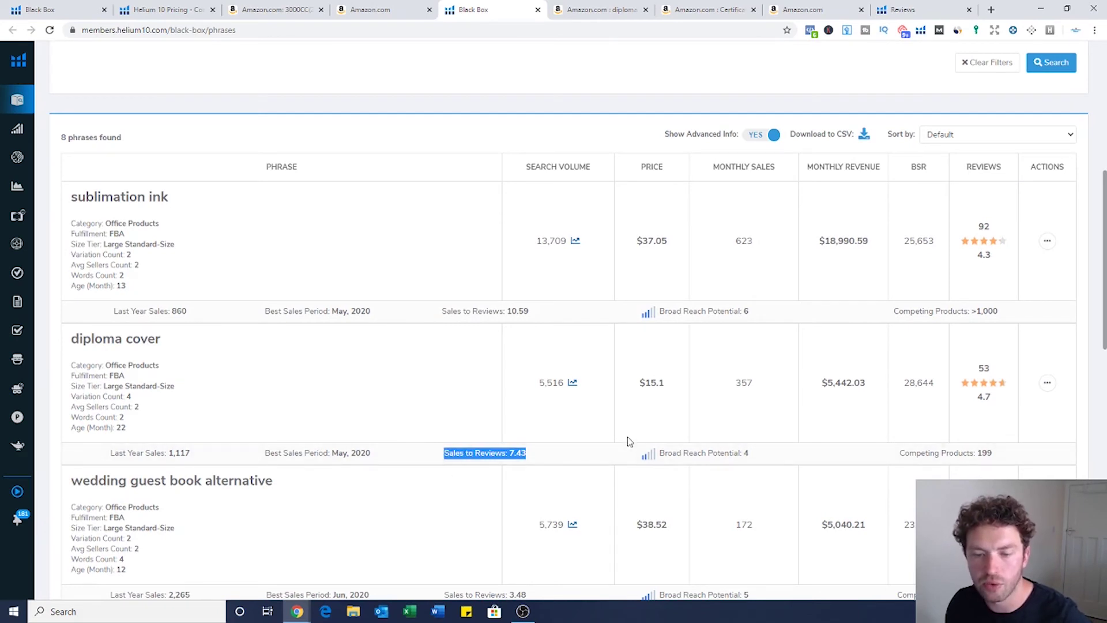
pyautogui.moveTo(541, 311); pyautogui.dragTo(451, 310)
pyautogui.moveTo(540, 314); pyautogui.dragTo(440, 312)
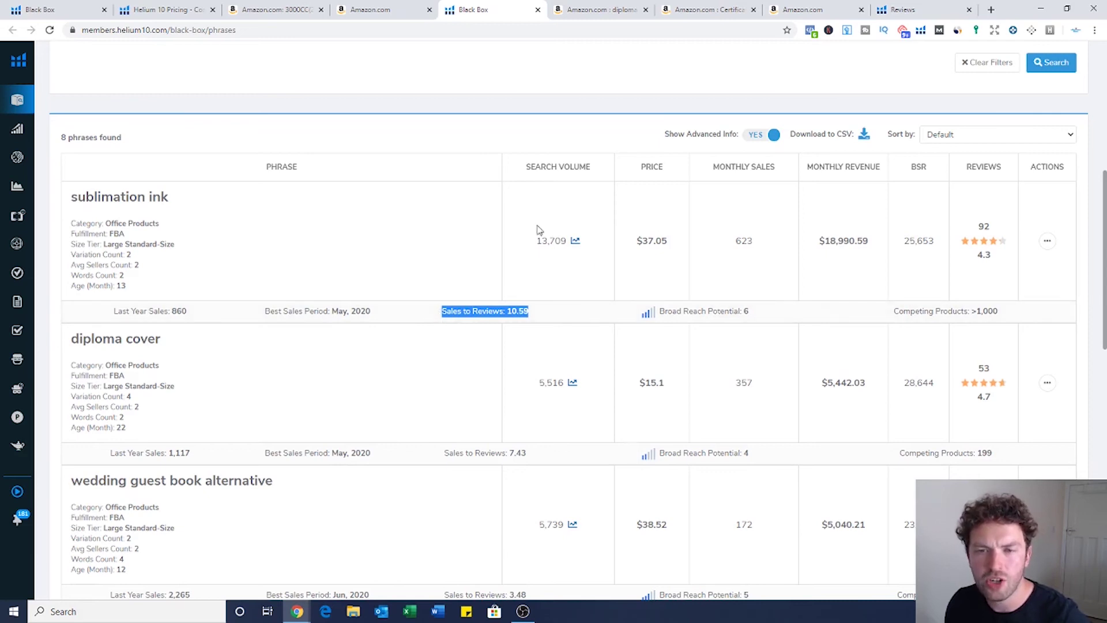
pyautogui.click(356, 398)
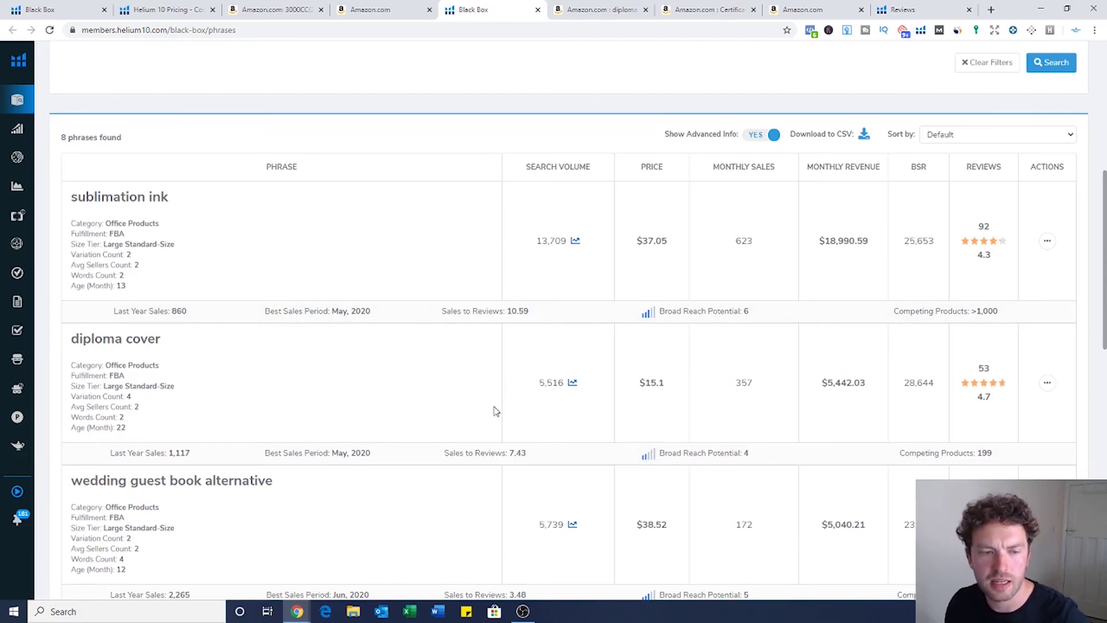
pyautogui.scroll(-1, 481, 366)
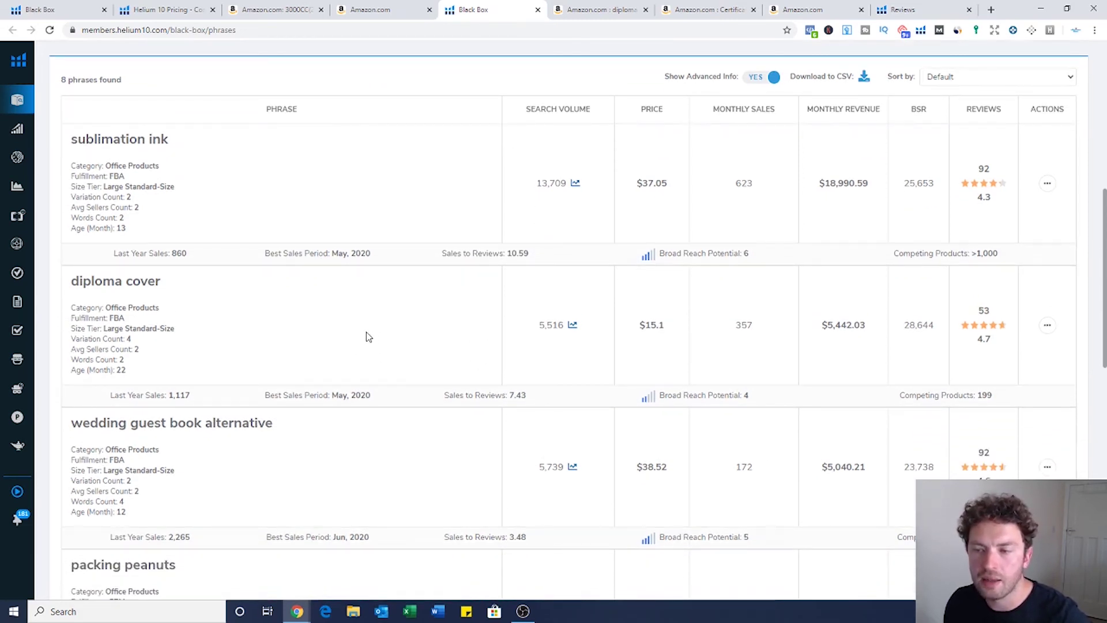
pyautogui.moveTo(1001, 401); pyautogui.dragTo(907, 402)
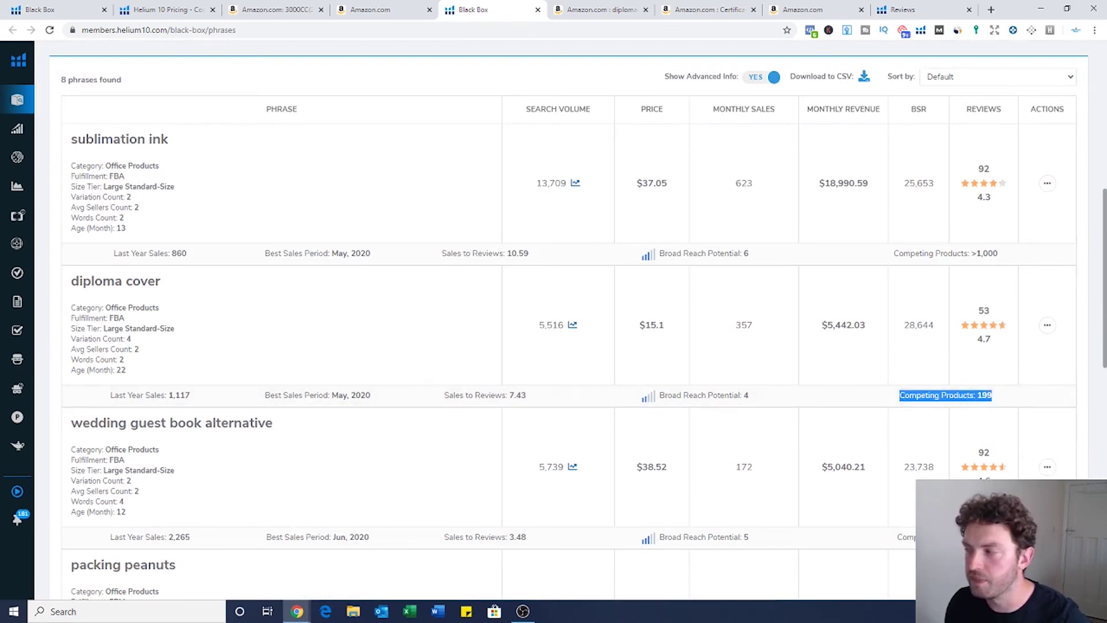
pyautogui.click(404, 350)
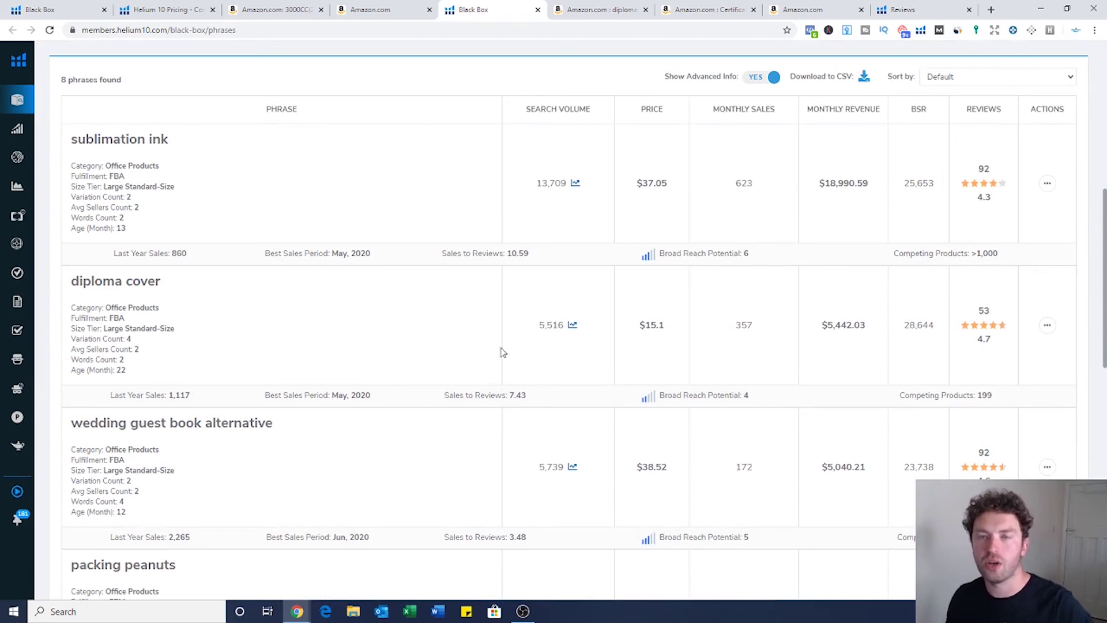
# Open the Amazon search results for "diploma cover" and scan the competing listings' designs, pack sizes, prices and ratings
pyautogui.click(1047, 325)
pyautogui.click(1019, 358)
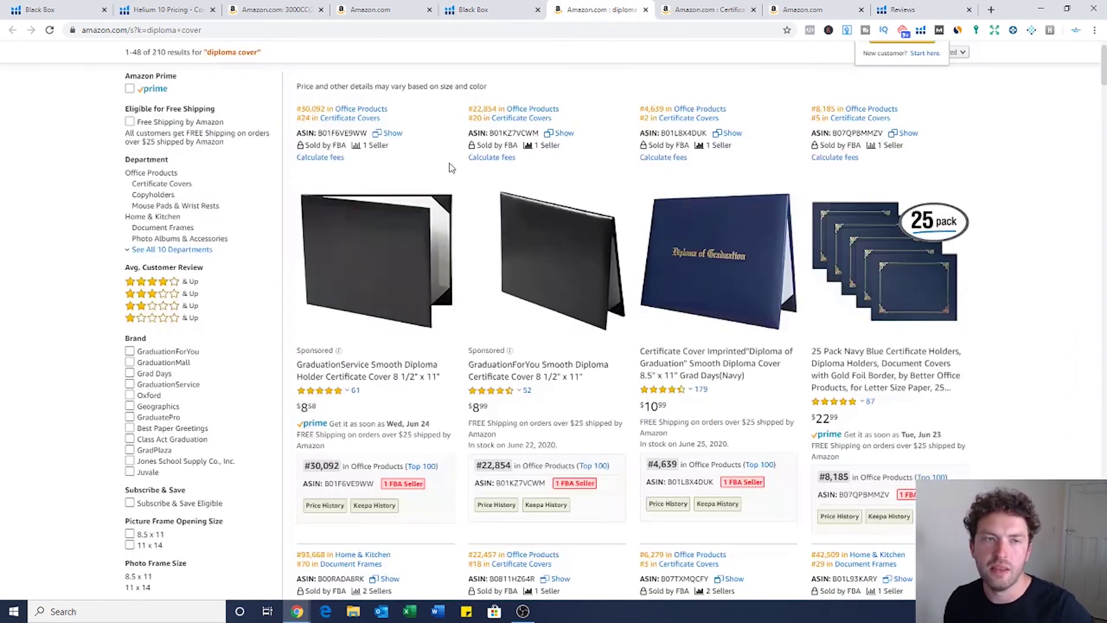
pyautogui.scroll(1, 479, 208)
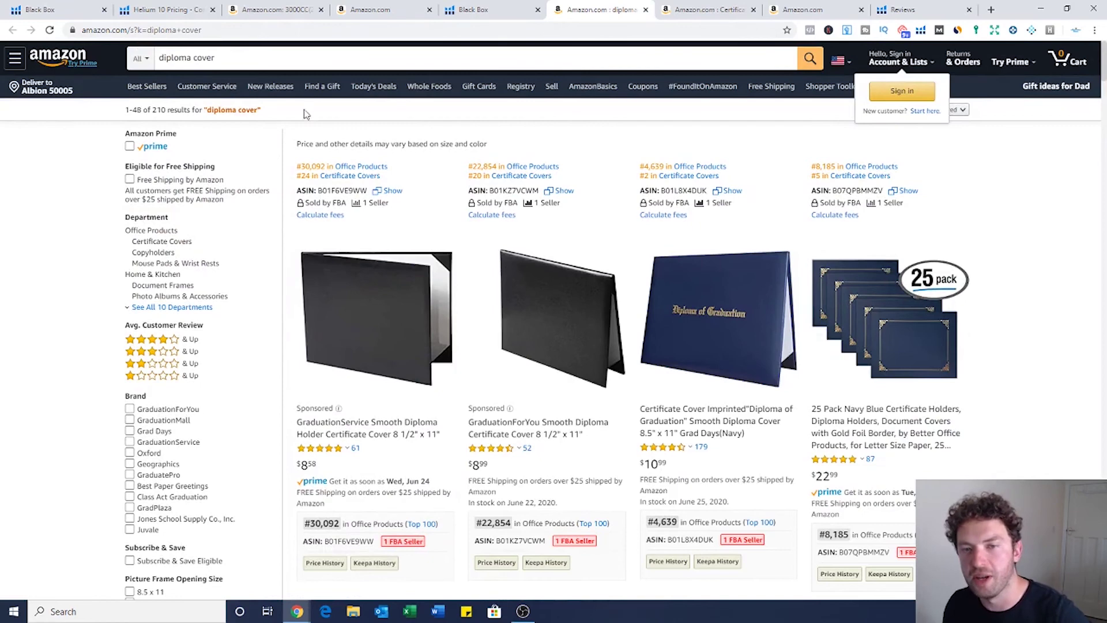
pyautogui.scroll(-3, 818, 230)
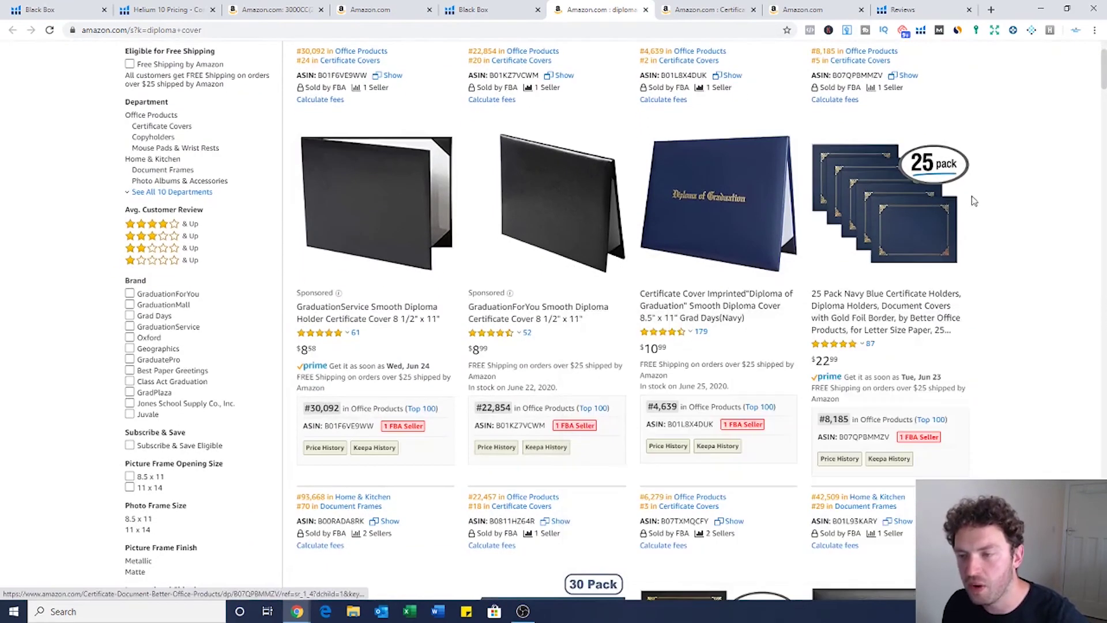
pyautogui.scroll(-1, 1023, 190)
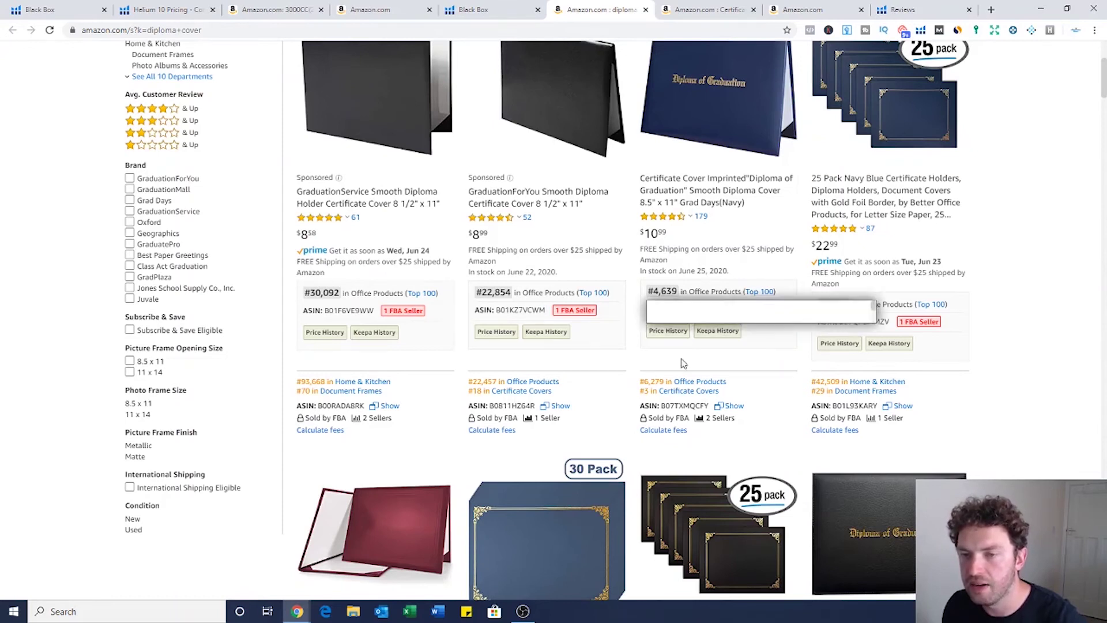
pyautogui.scroll(-5, 748, 333)
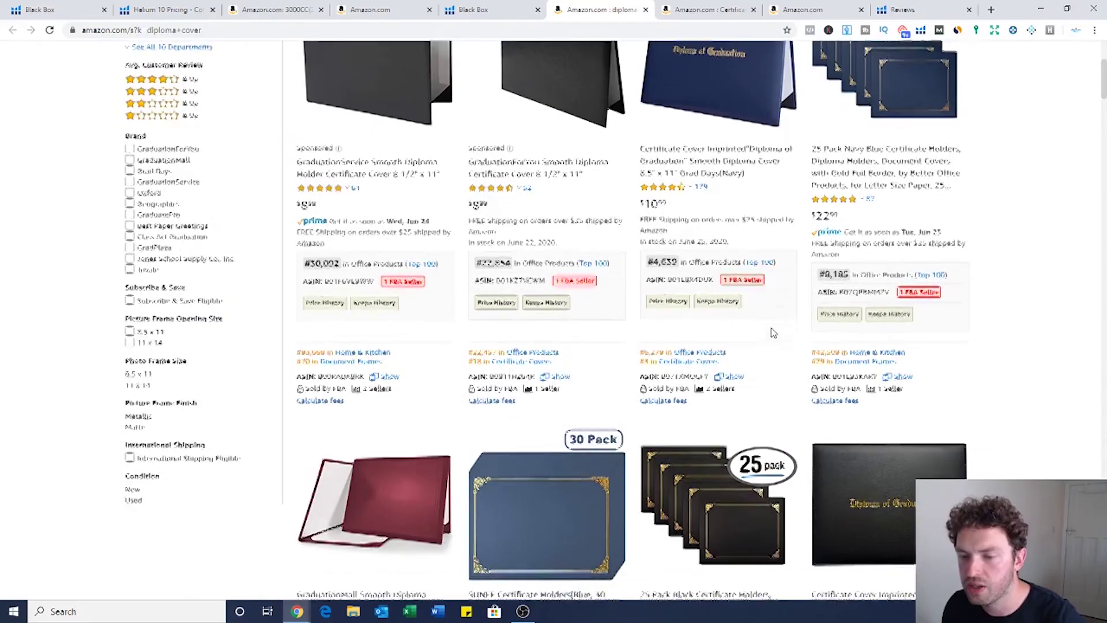
pyautogui.scroll(-11, 1055, 280)
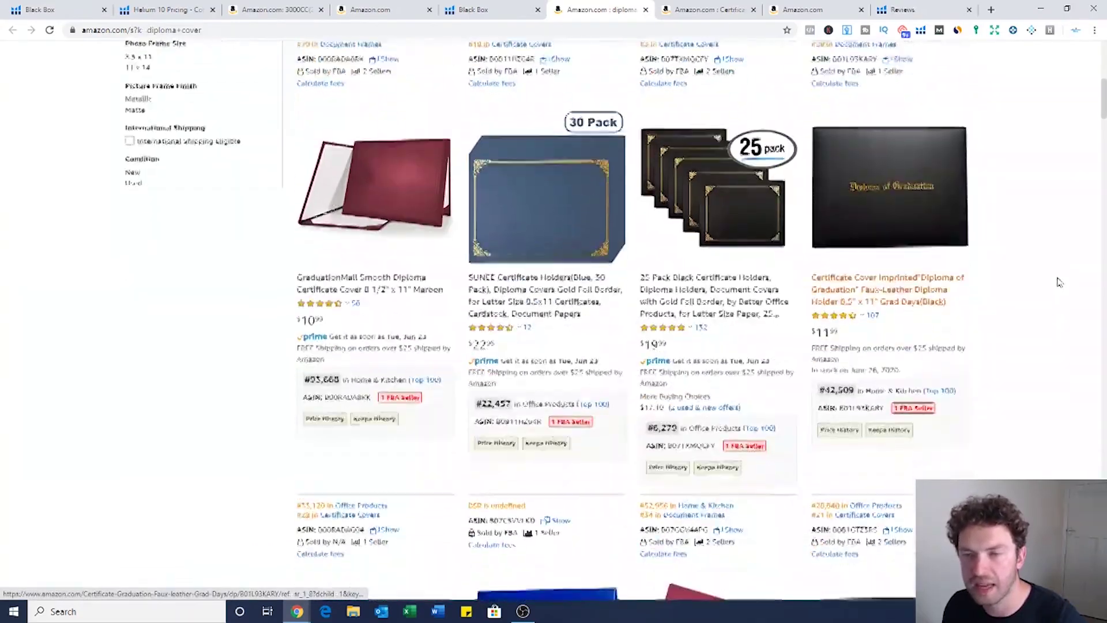
pyautogui.scroll(-5, 1051, 282)
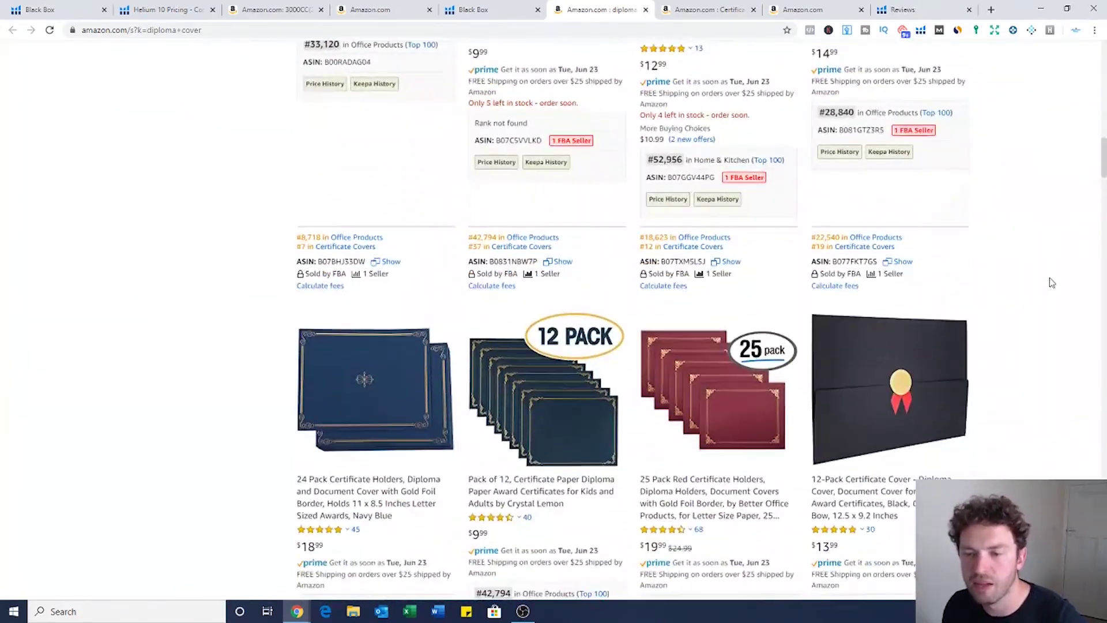
pyautogui.scroll(4, 1051, 282)
pyautogui.scroll(20, 1051, 284)
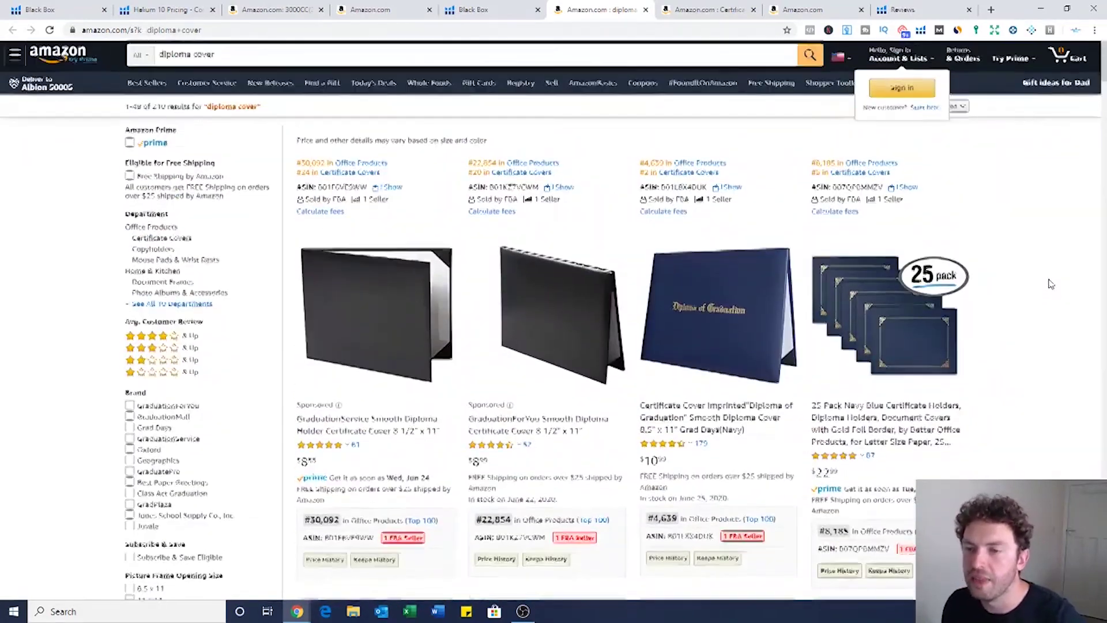
pyautogui.scroll(-1, 1051, 284)
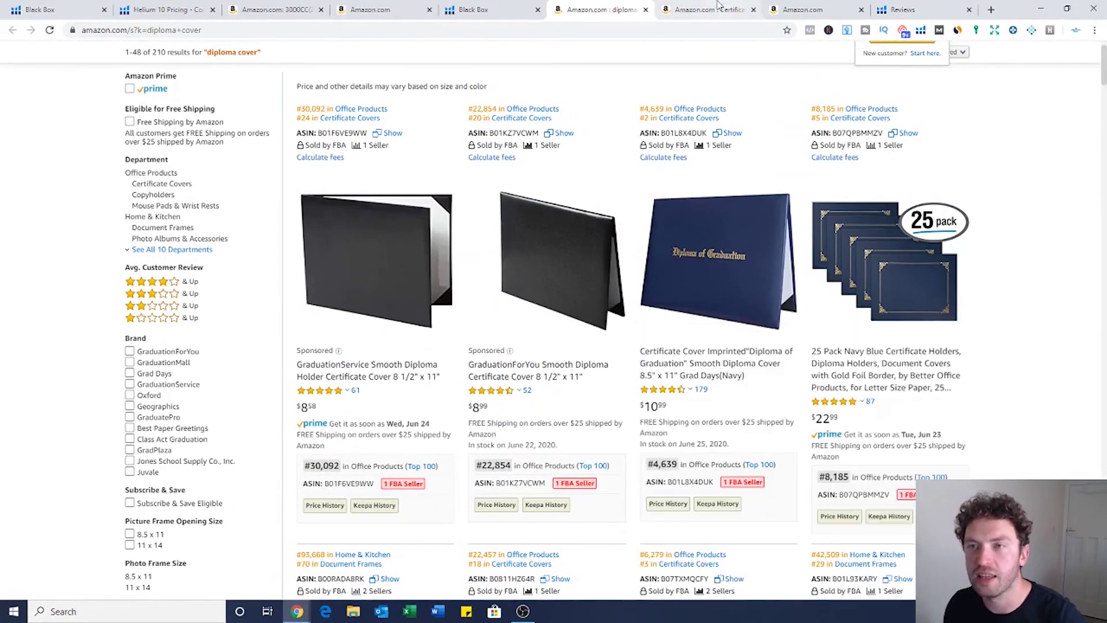
# Open the navy "Diploma of Graduation" certificate cover listing and examine its price and sales rank history over 1 year and all time
pyautogui.click(713, 281)
pyautogui.scroll(-3, 778, 299)
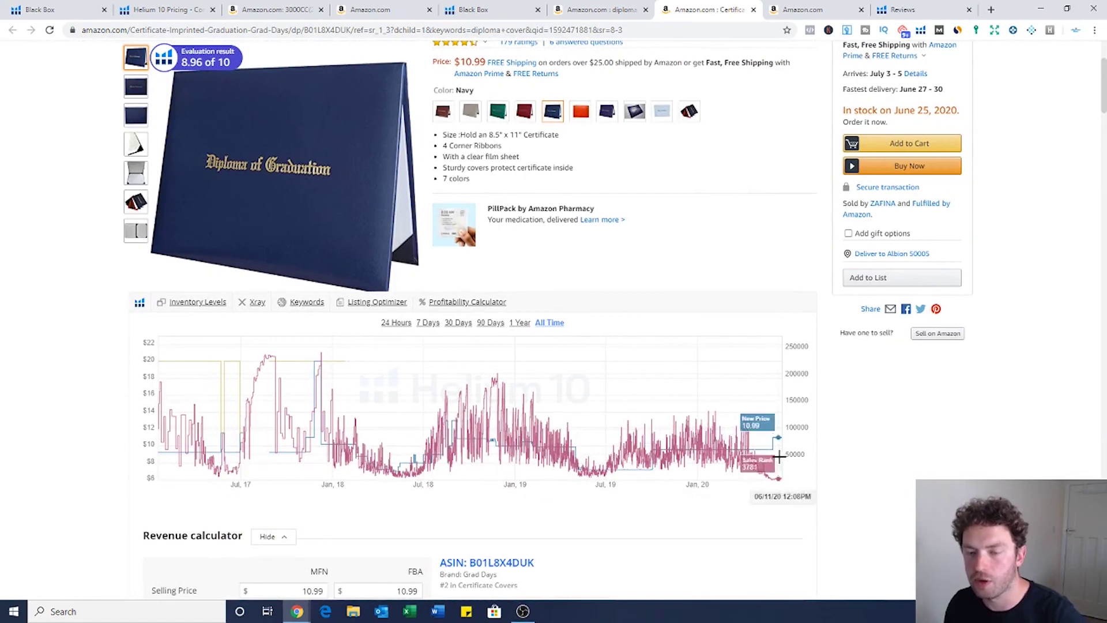
pyautogui.click(522, 327)
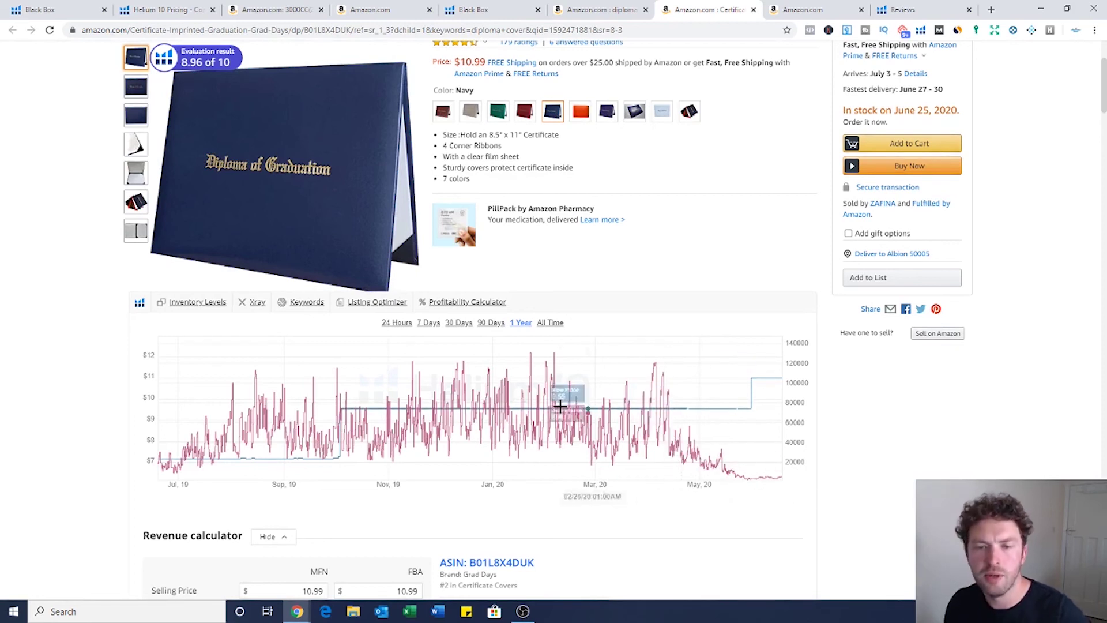
pyautogui.click(549, 323)
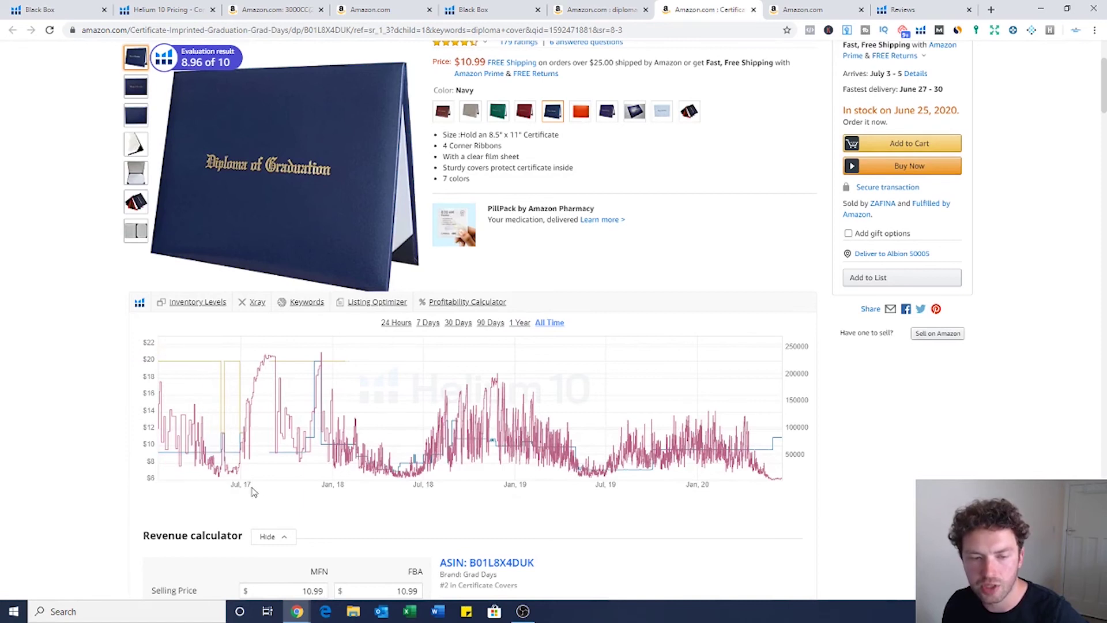
pyautogui.moveTo(248, 486); pyautogui.dragTo(225, 513)
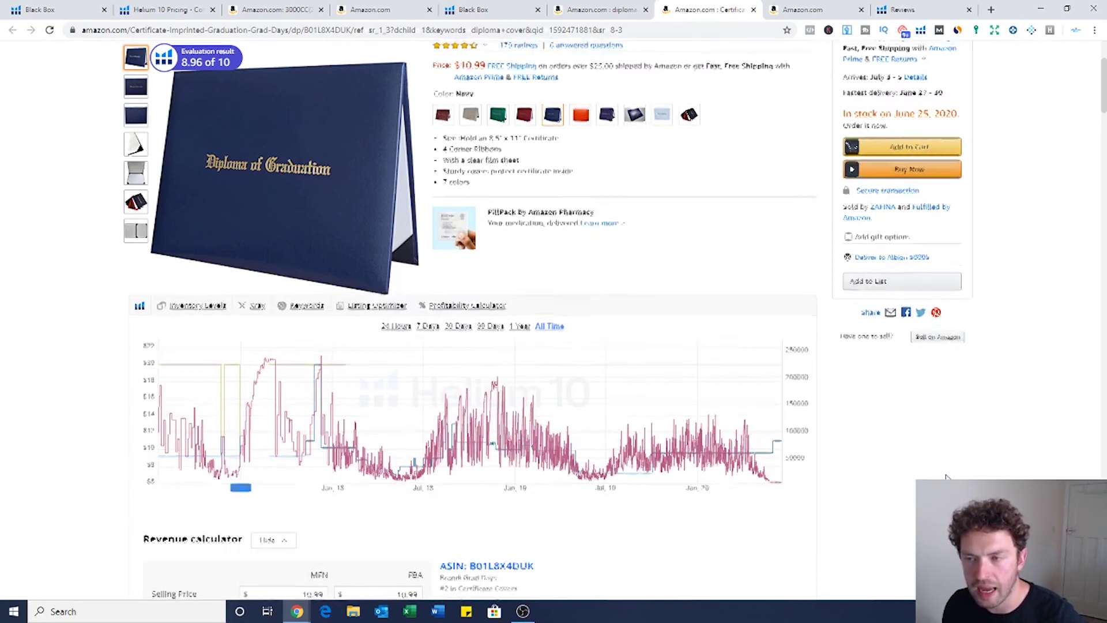
pyautogui.scroll(3, 903, 482)
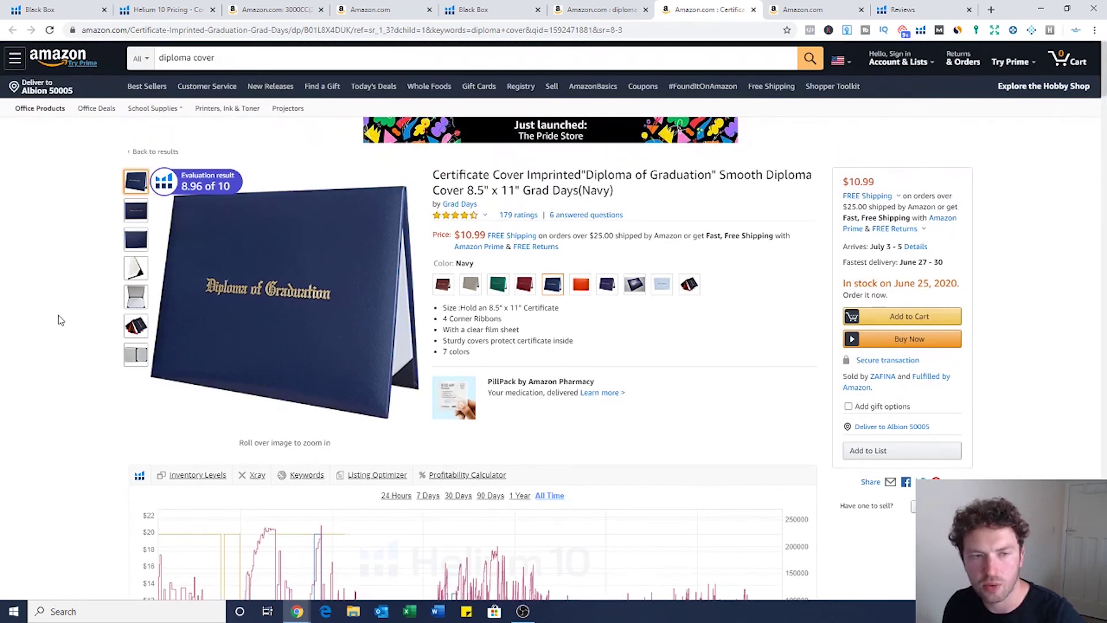
# Look through the navy diploma cover listing's gallery photos, including the front, inside corner and colour range
pyautogui.moveTo(139, 245)
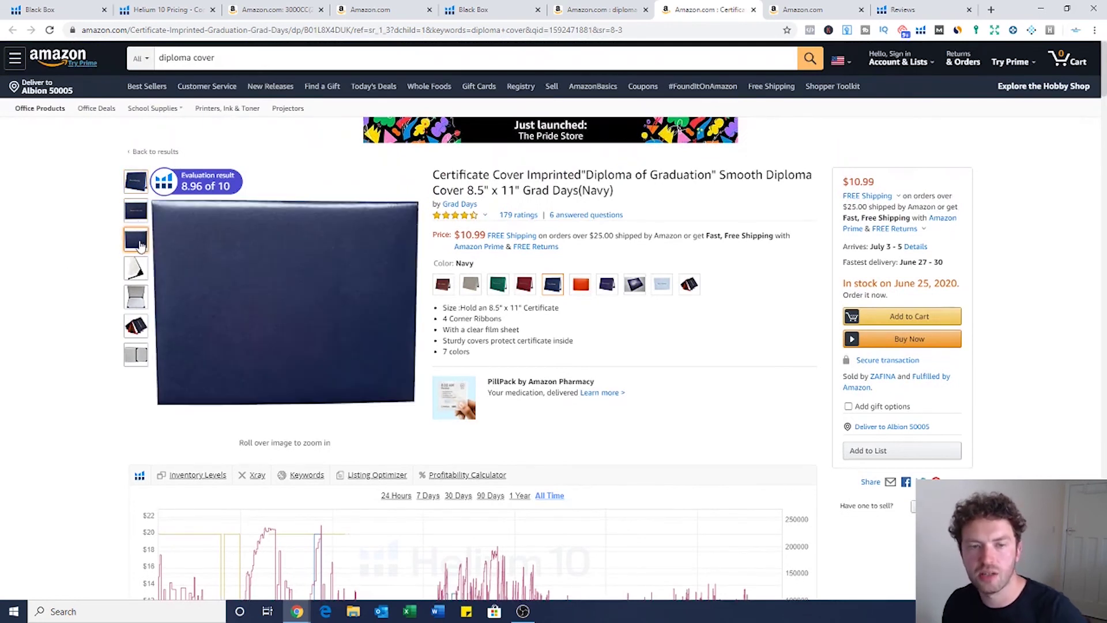
pyautogui.moveTo(144, 332)
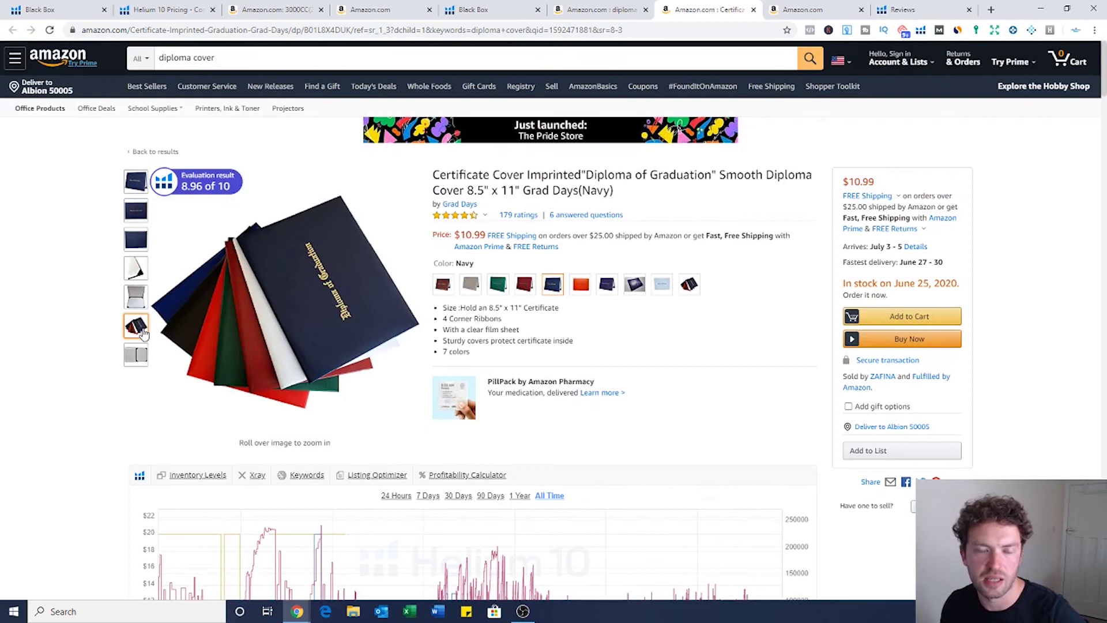
pyautogui.moveTo(137, 278)
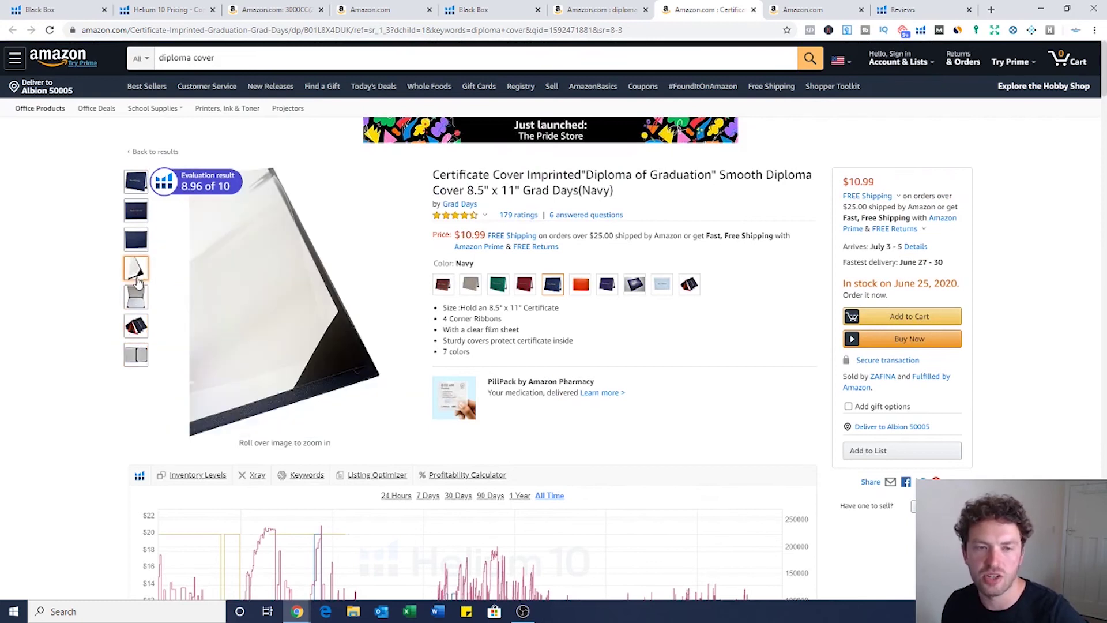
pyautogui.moveTo(138, 211)
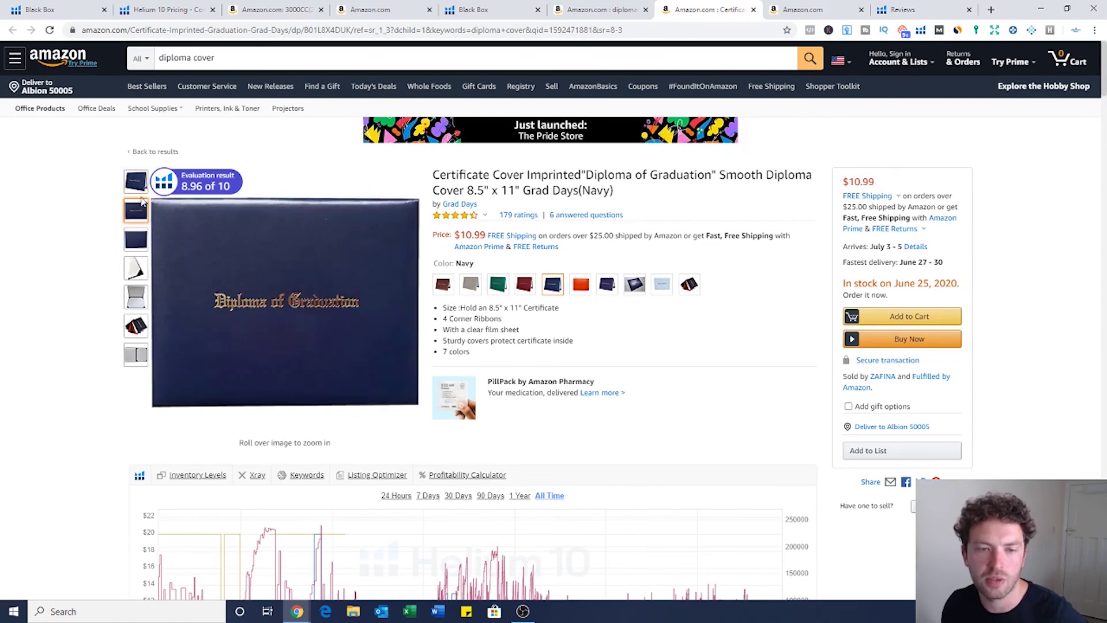
pyautogui.moveTo(141, 180)
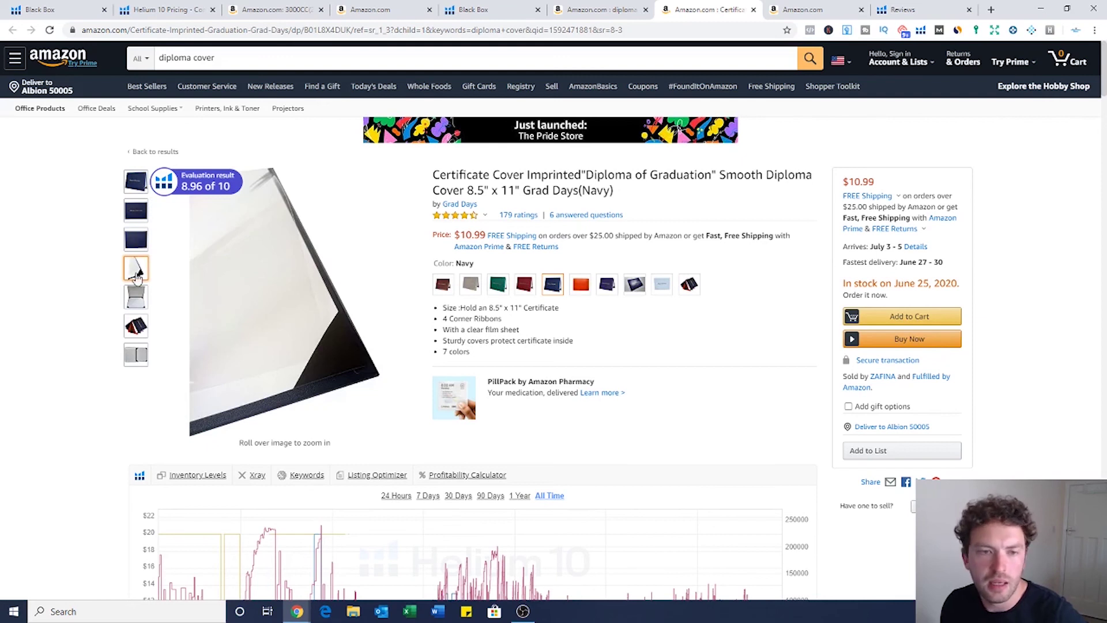
pyautogui.moveTo(141, 303)
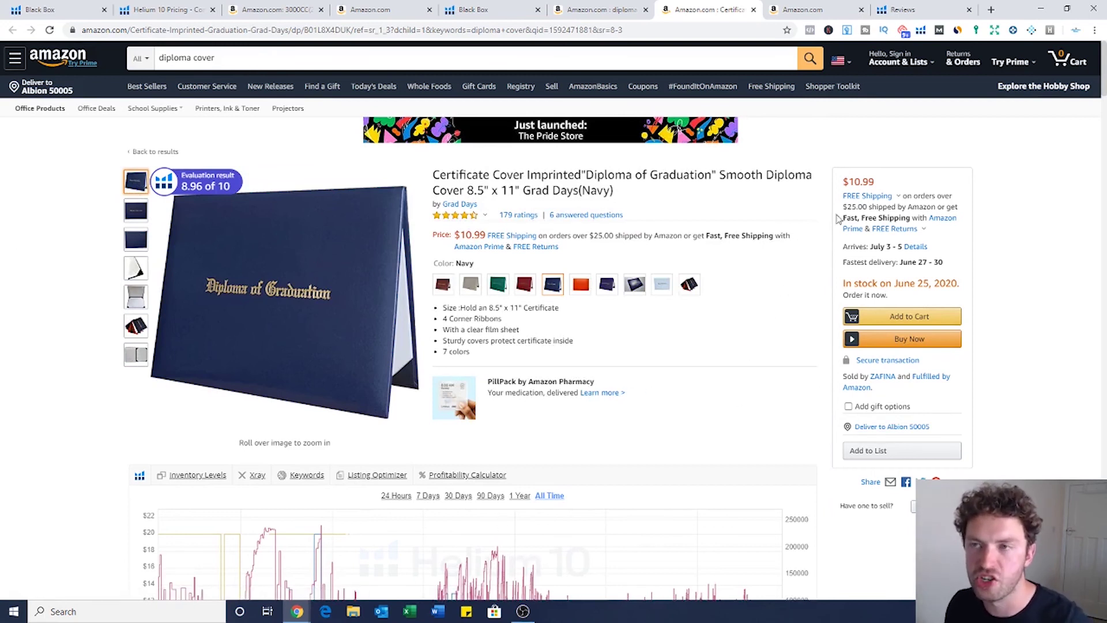
# Run the Helium 10 Xray product research on the navy diploma cover listing to check its sales and revenue, and close it
pyautogui.click(921, 31)
pyautogui.click(744, 91)
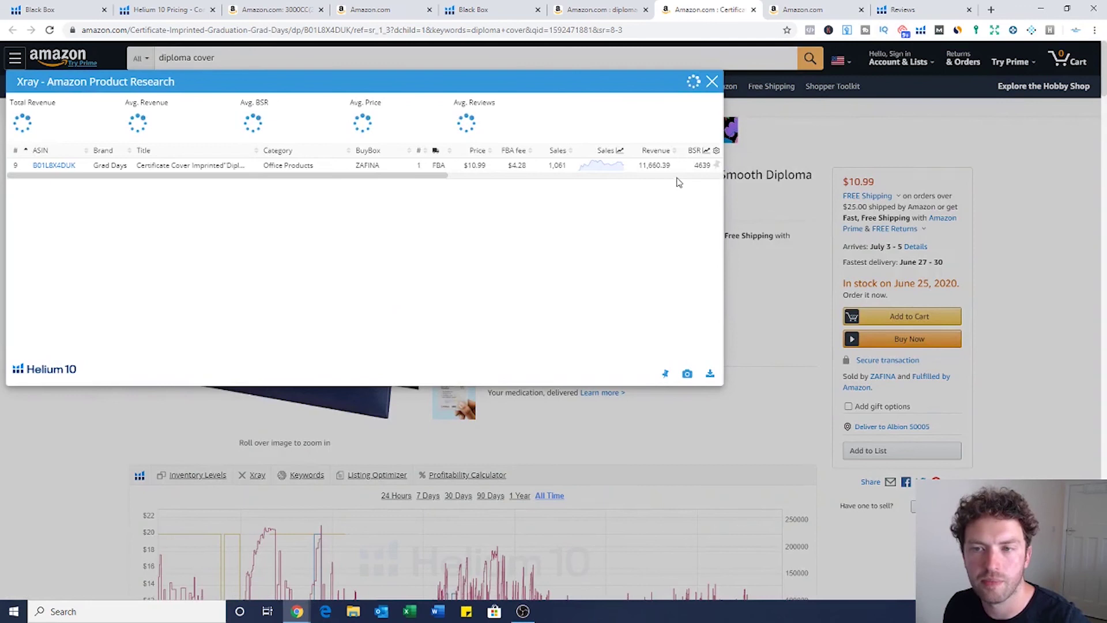
pyautogui.click(713, 82)
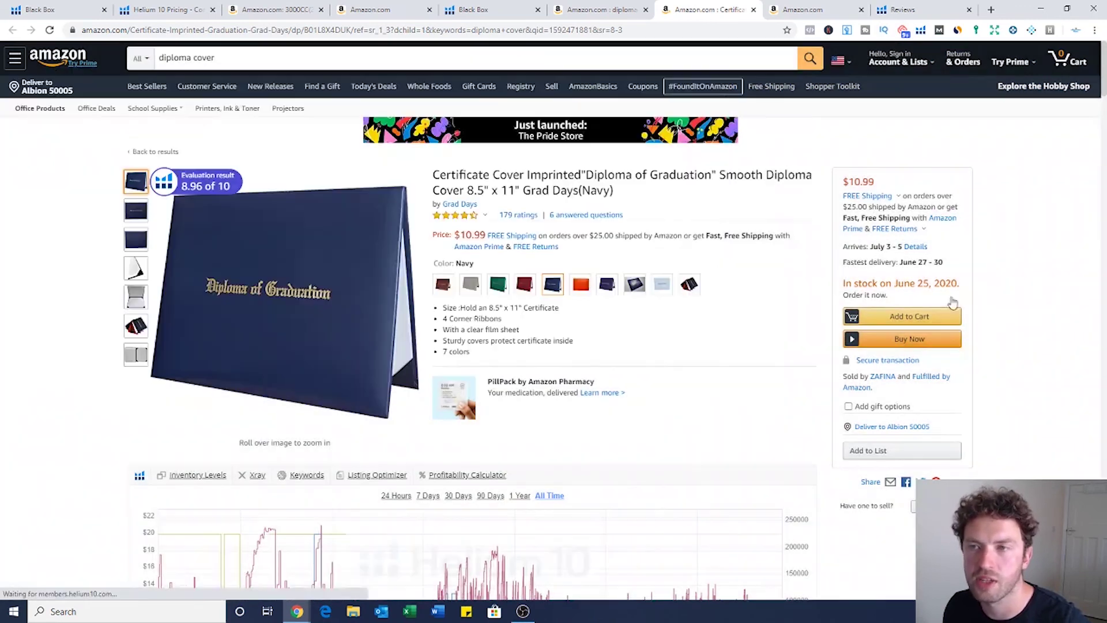
# Browse the seller ZAFINA's Amazon storefront and examine its other graduation products, such as caps, tassels and honor cords
pyautogui.click(796, 11)
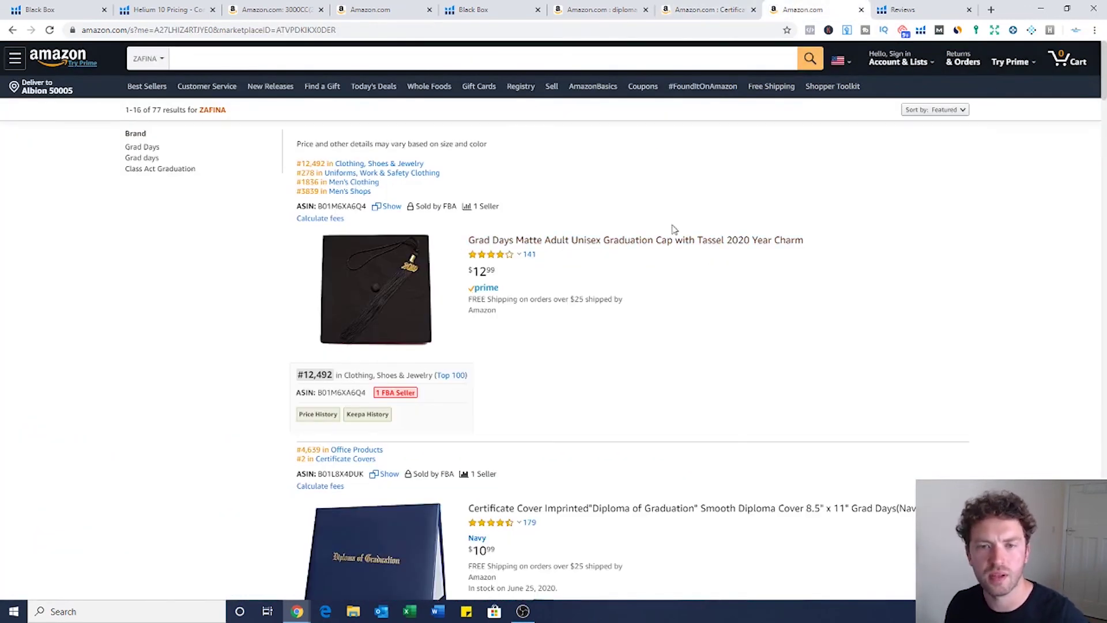
pyautogui.scroll(-7, 744, 274)
pyautogui.scroll(-7, 744, 276)
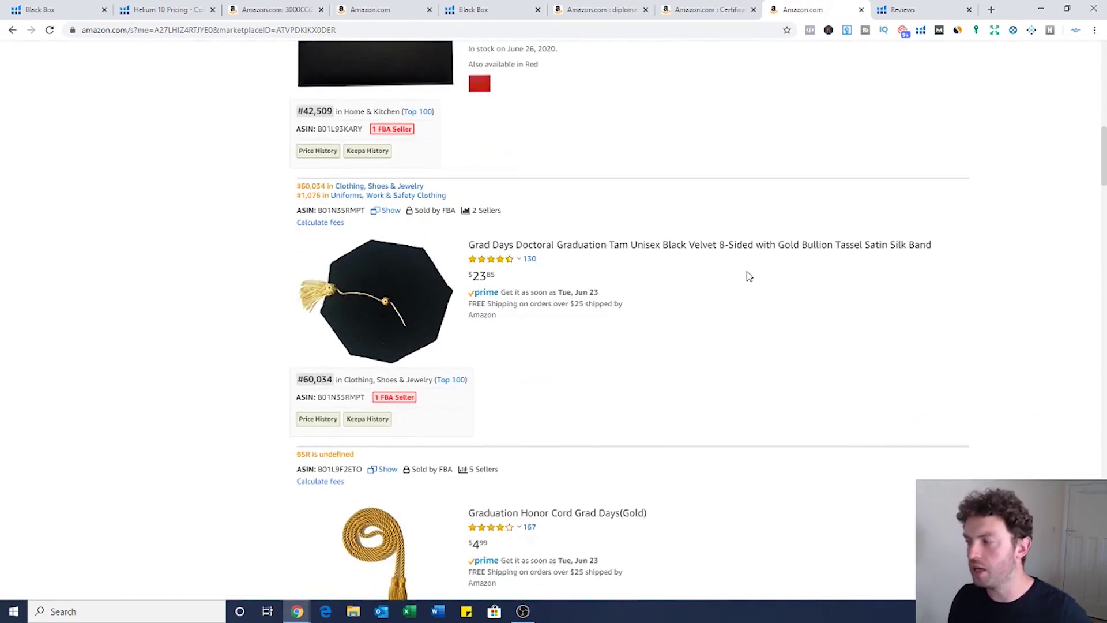
pyautogui.scroll(-3, 749, 276)
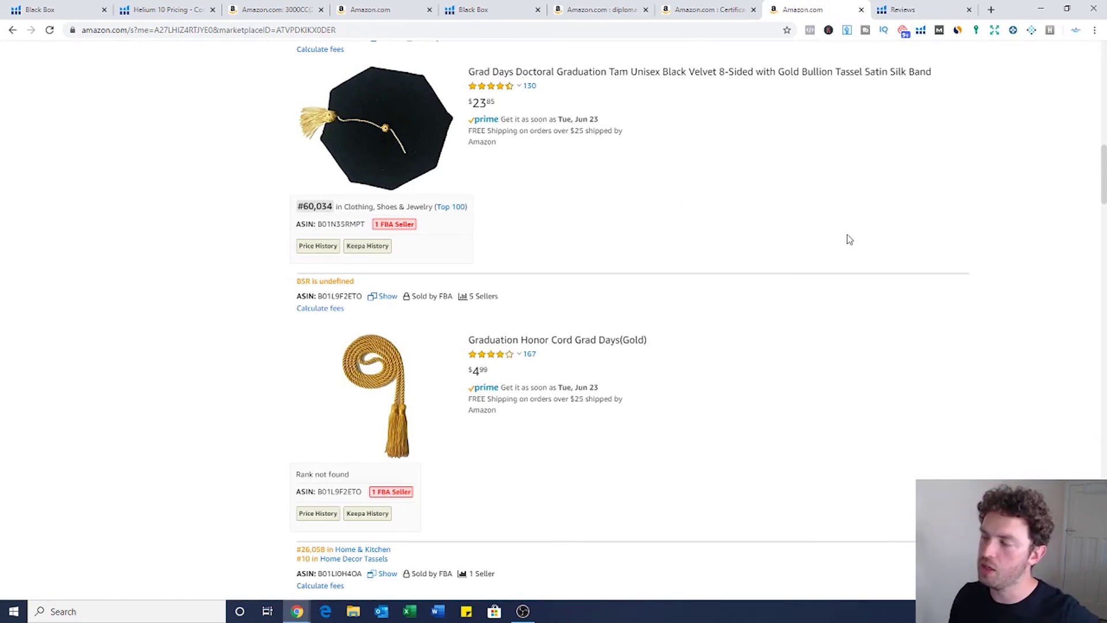
pyautogui.scroll(-6, 847, 235)
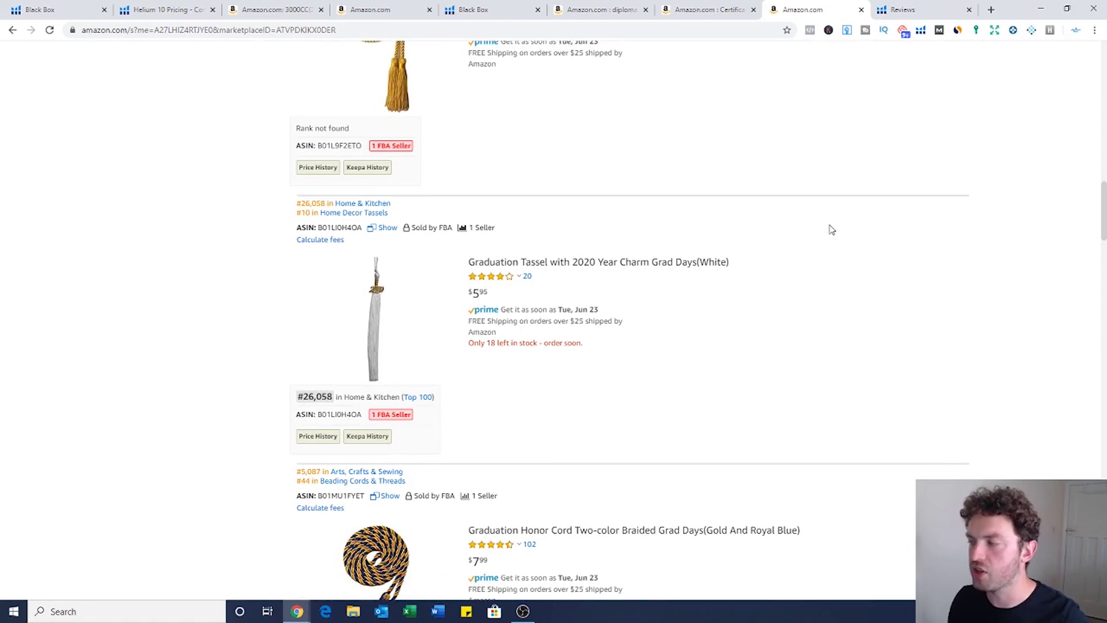
pyautogui.scroll(-10, 835, 230)
pyautogui.scroll(4, 729, 257)
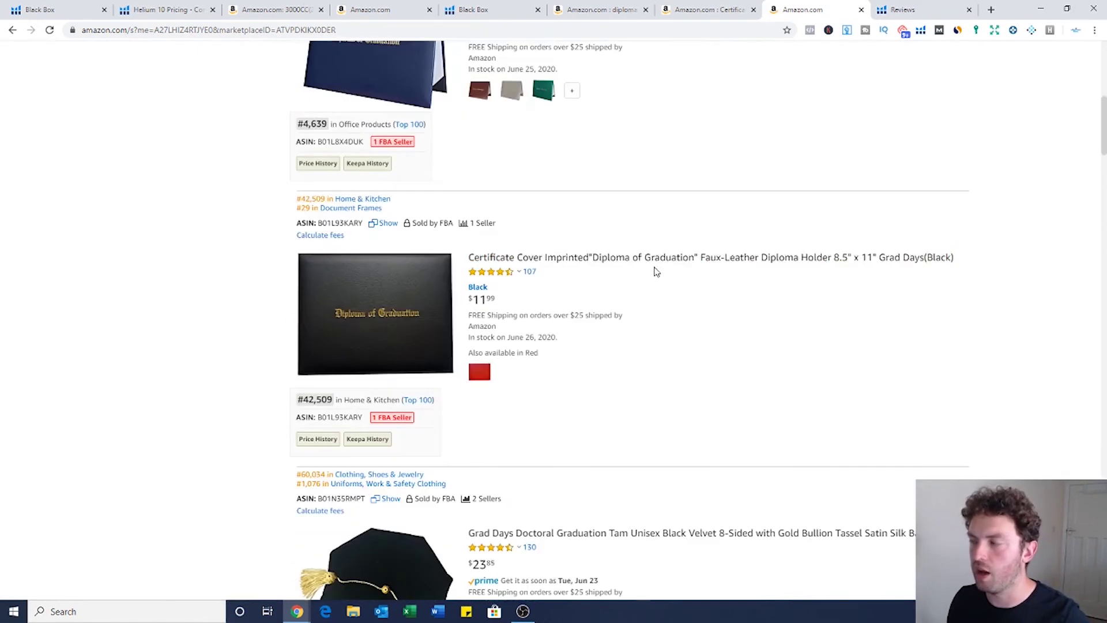
pyautogui.scroll(8, 593, 205)
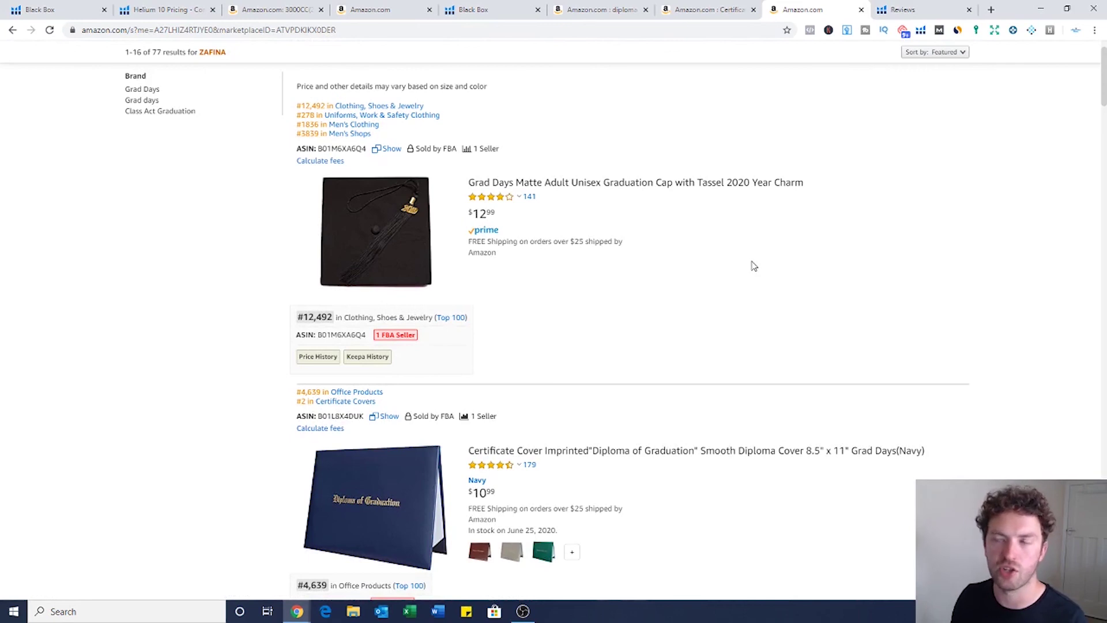
pyautogui.scroll(1, 773, 243)
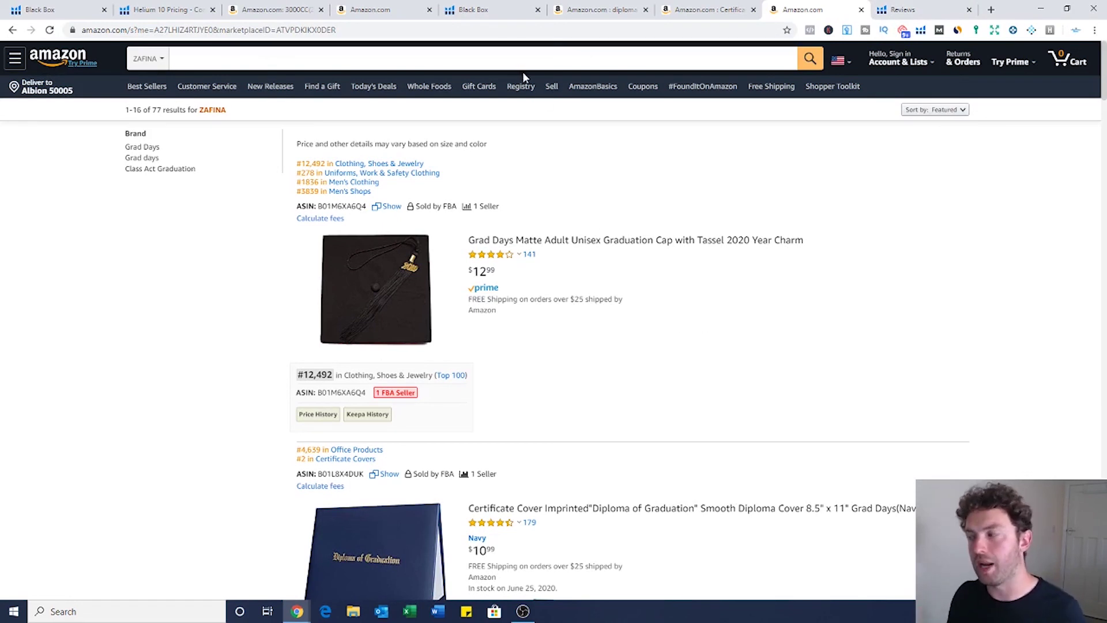
# Apply the coupon code EBOSS10 on the Helium 10 pricing page and review the discounted monthly plans
pyautogui.click(173, 10)
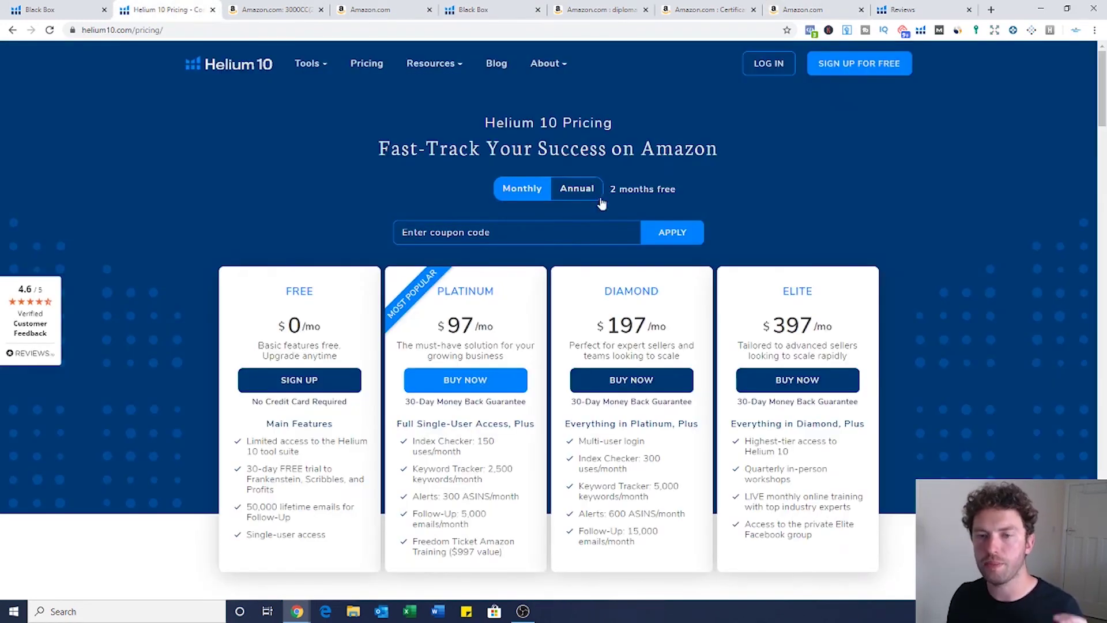
pyautogui.click(541, 238)
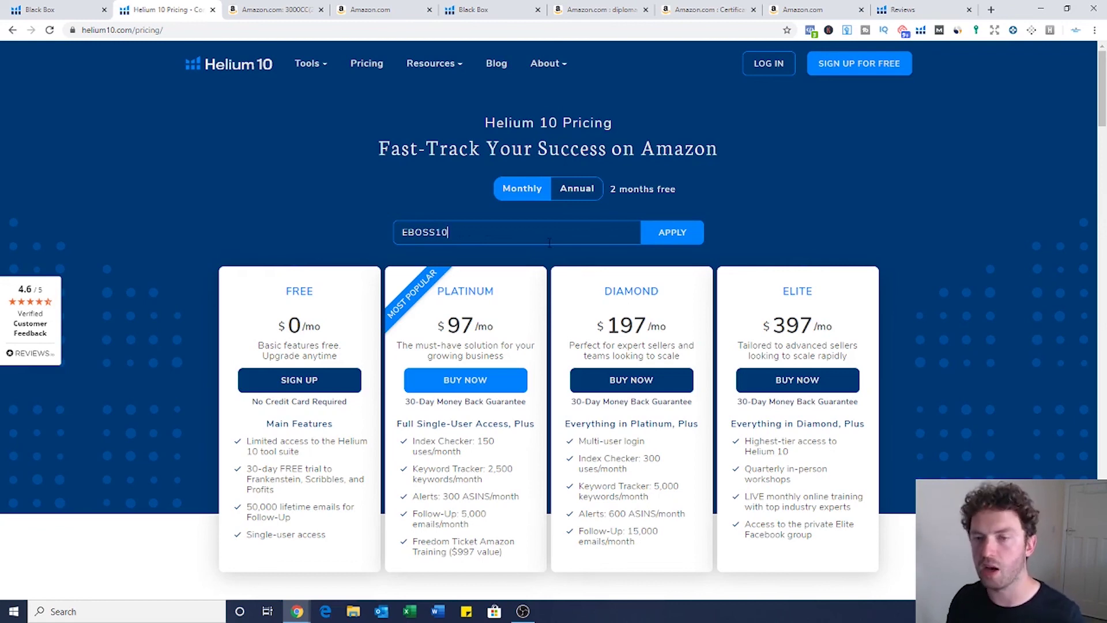
pyautogui.click(676, 238)
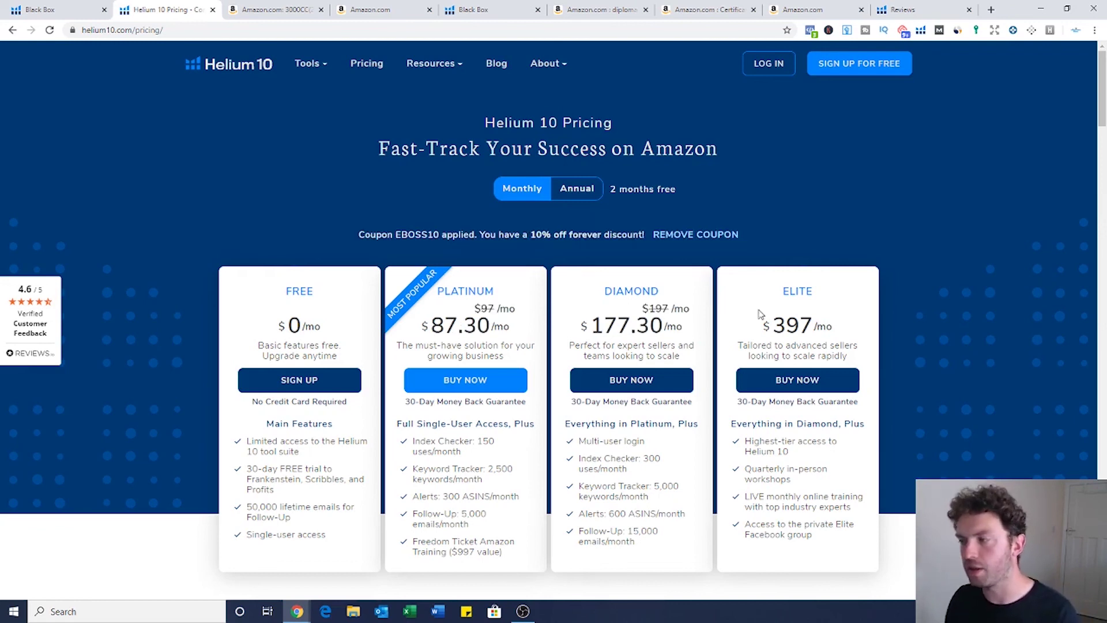
pyautogui.scroll(-1, 685, 345)
pyautogui.scroll(1, 682, 290)
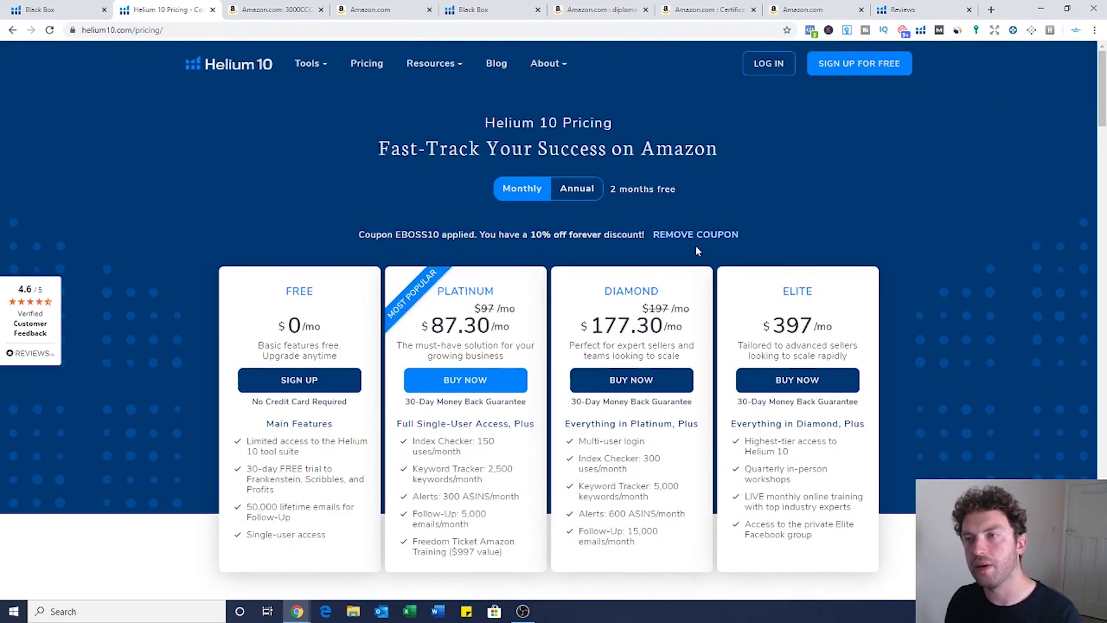